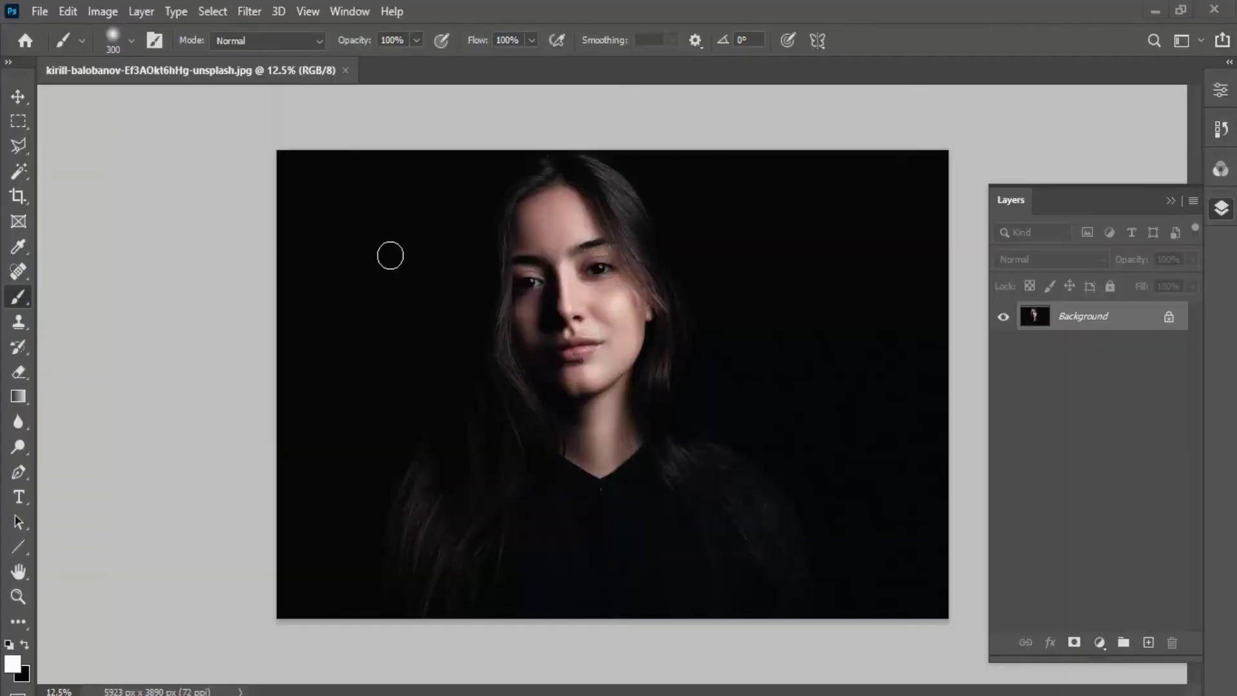
Paint a test stroke across the dark portrait photo.
drag(339, 248, 837, 243)
Set the brush hardness to 100%, trying and undoing white test strokes.
key(ctrl+z)
click(135, 40)
drag(133, 143, 264, 141)
click(105, 35)
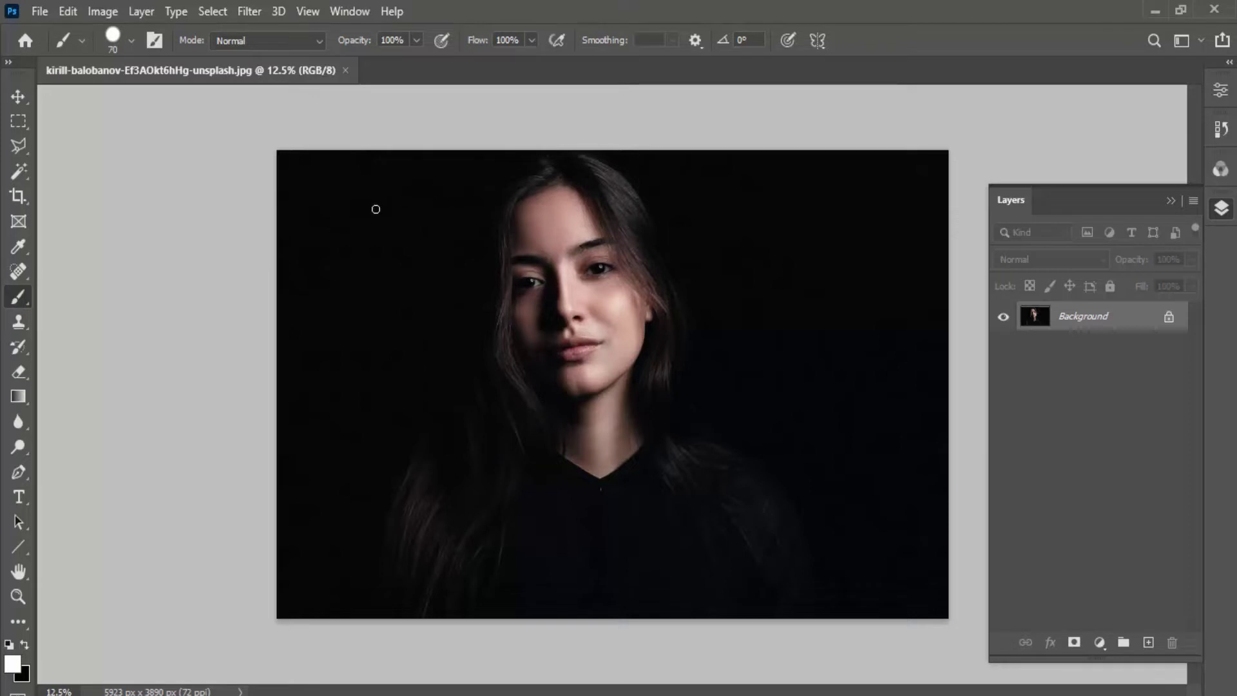
drag(353, 216, 701, 214)
key(ctrl+z)
drag(366, 228, 759, 222)
key(ctrl+z)
On a new layer, draw a closed pen triangle across the face and stroke it with the brush.
click(1148, 642)
key(p)
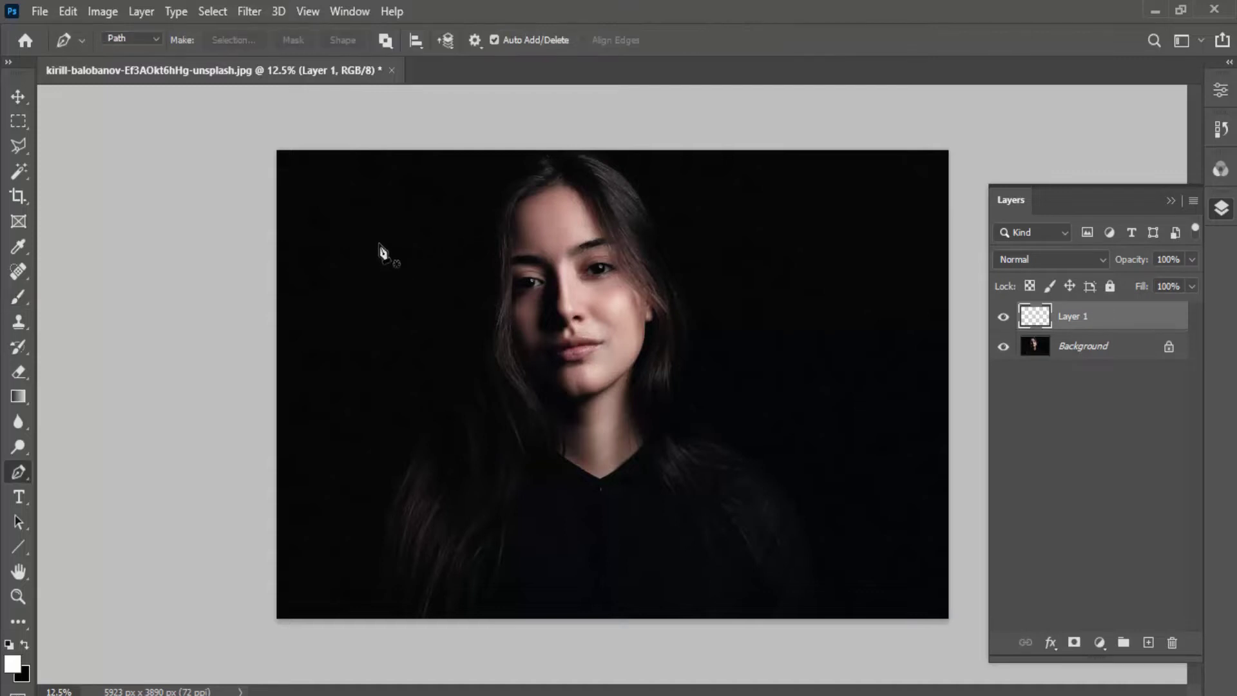
click(793, 297)
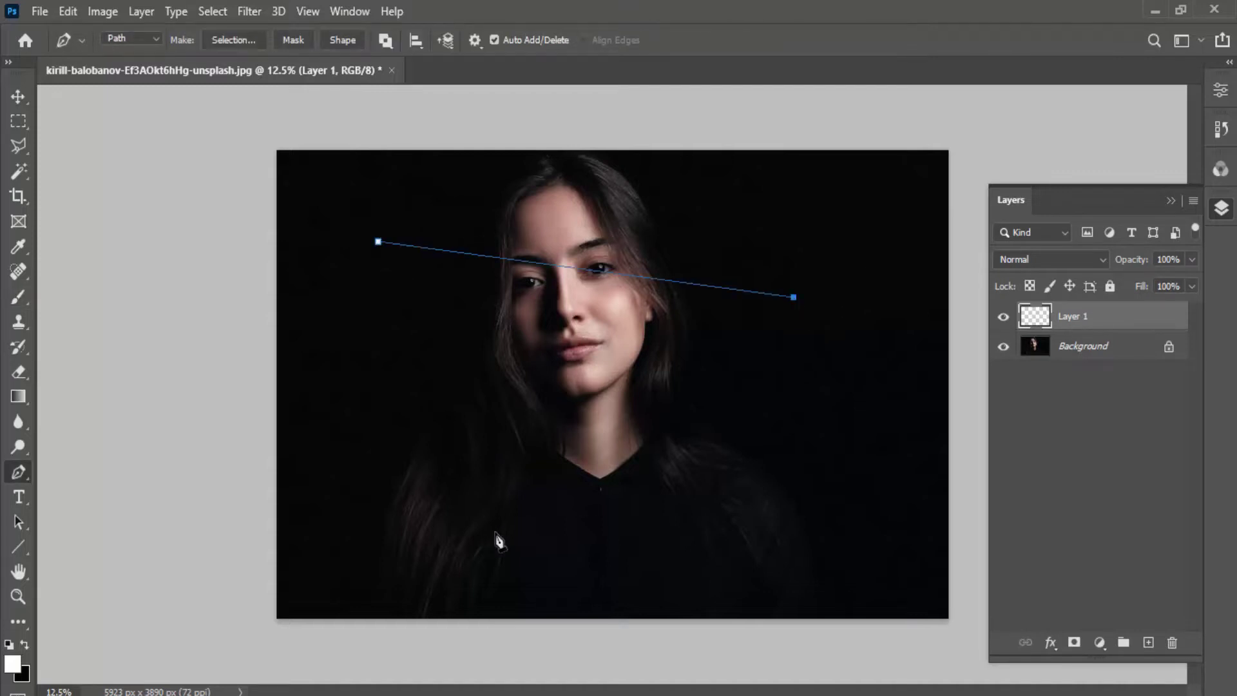
click(378, 242)
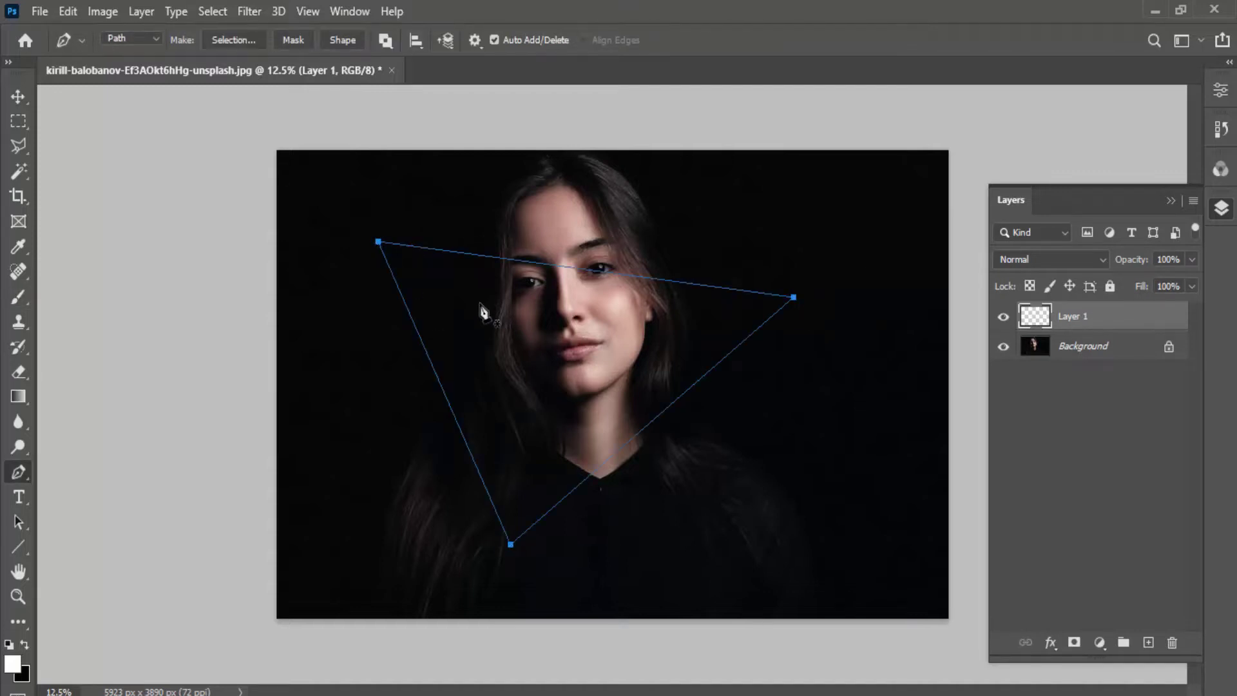
right_click(481, 306)
click(518, 399)
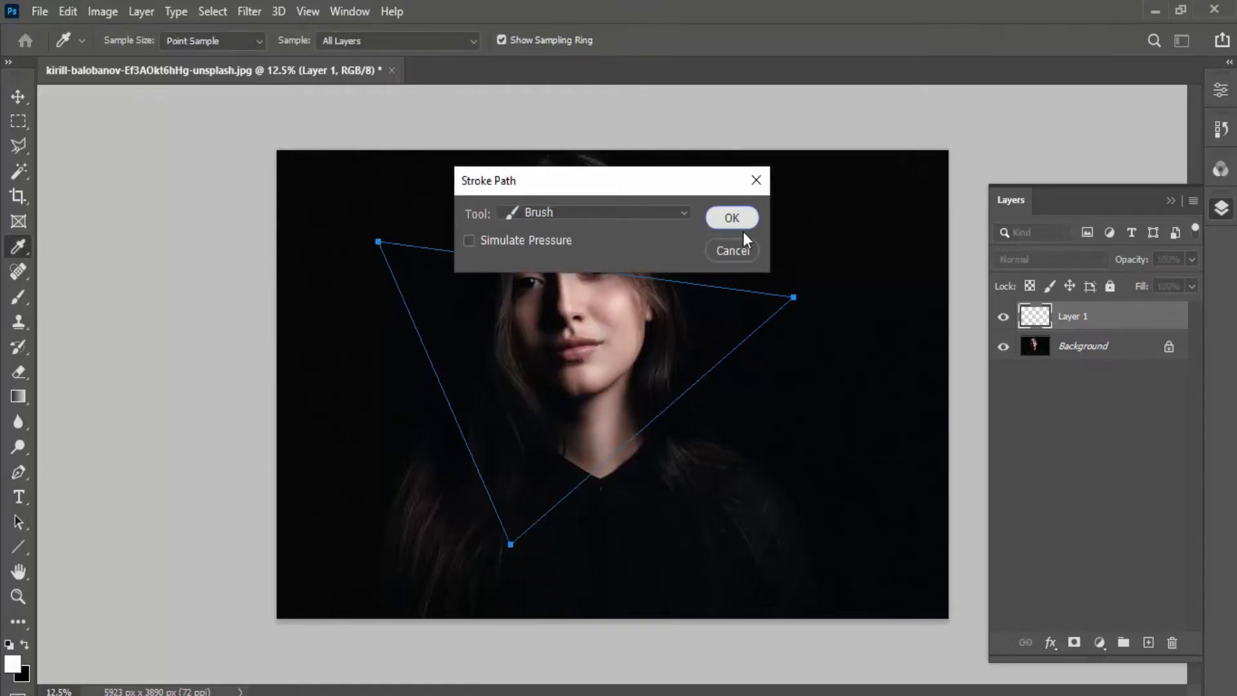
click(744, 230)
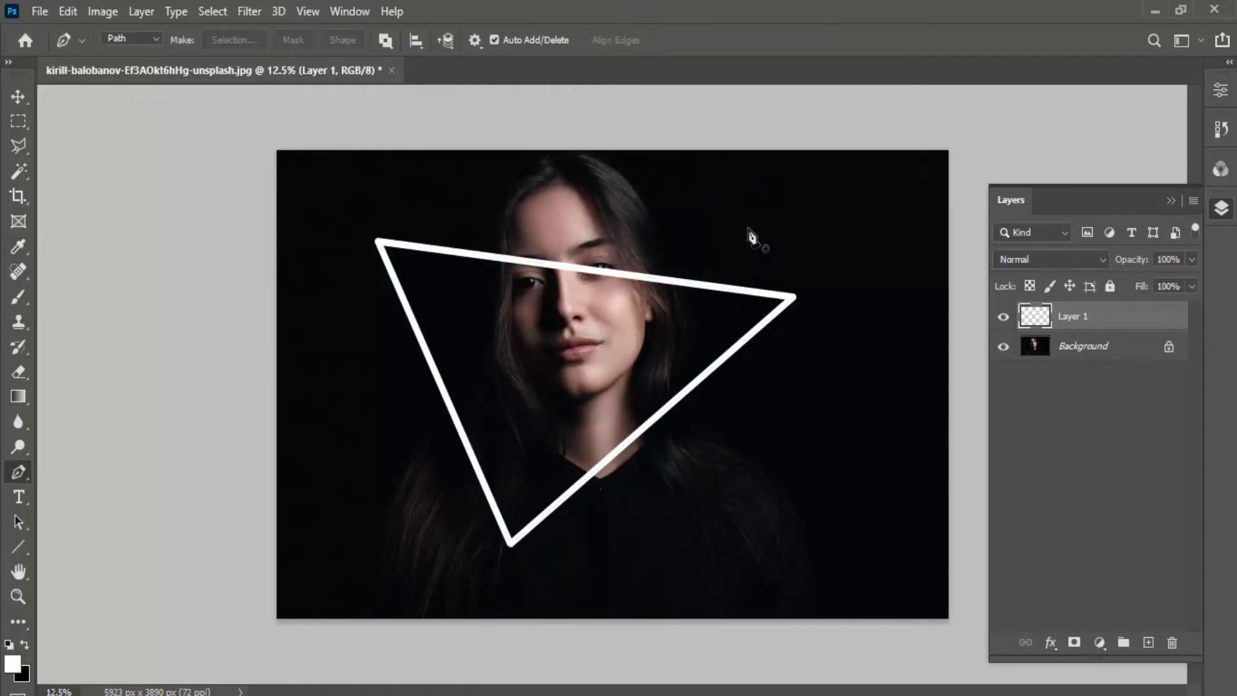
Tilt the triangle slightly and move it up and right, keeping the layer name Layer 1.
key(v)
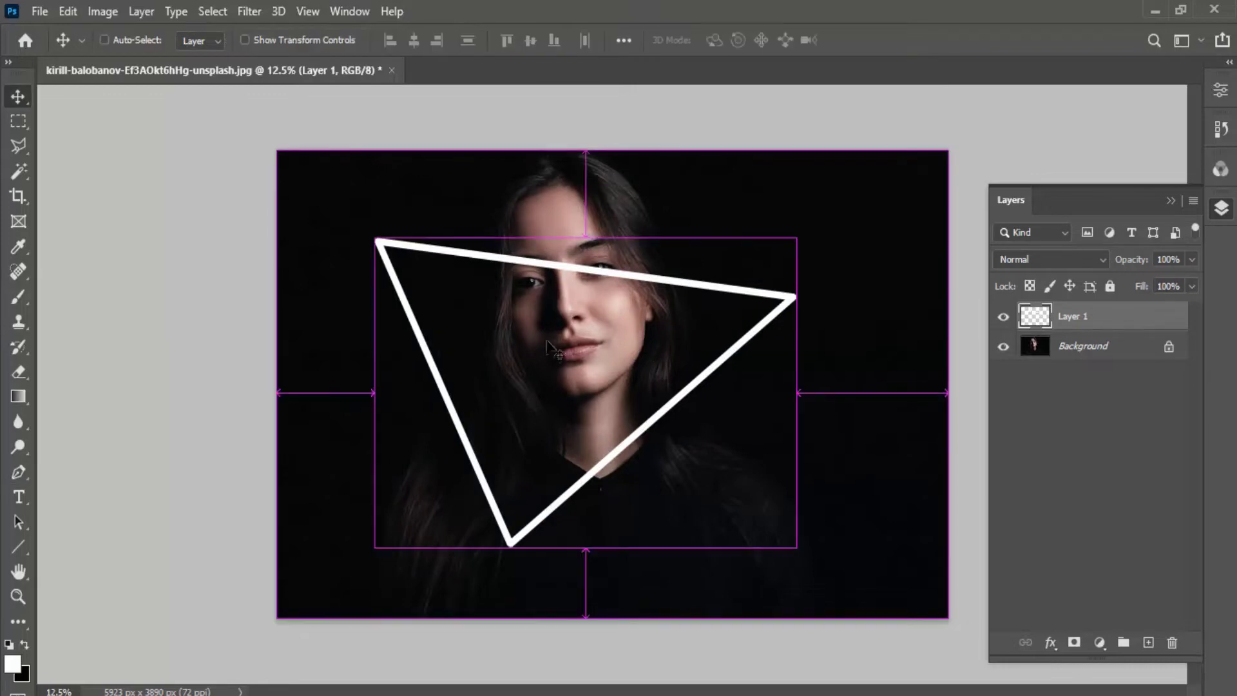
key(ctrl+t)
drag(277, 187, 344, 187)
drag(483, 319, 521, 255)
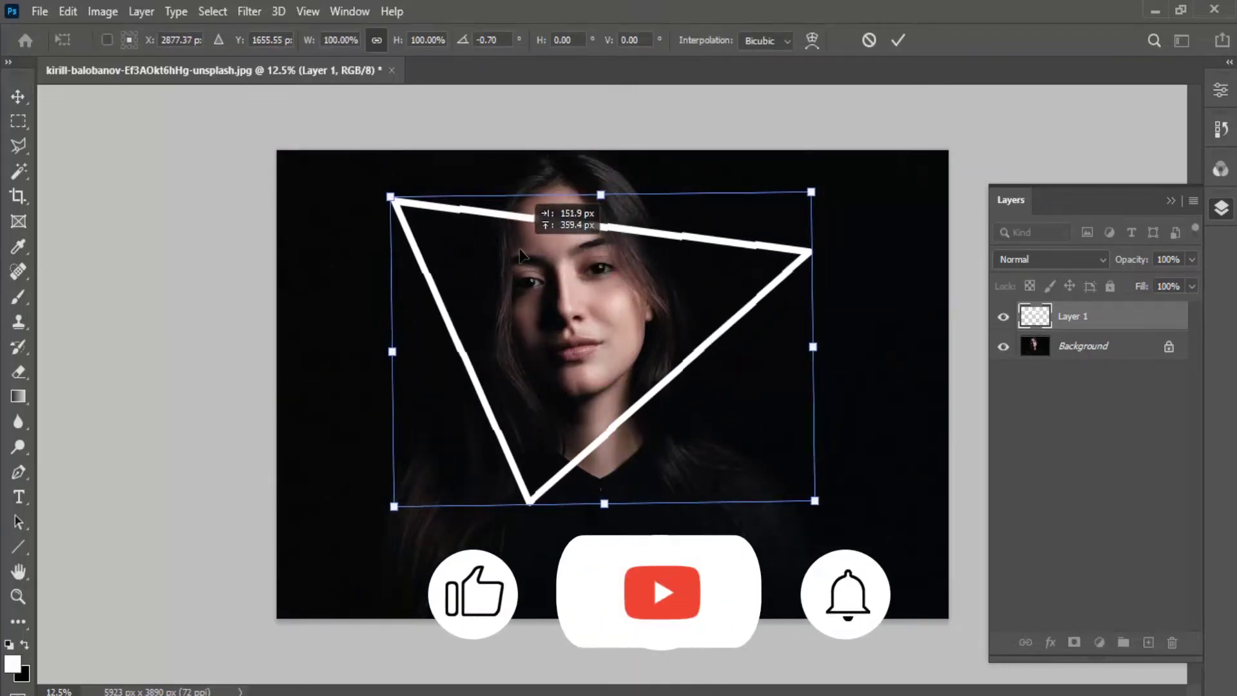
text(287)
key(Return)
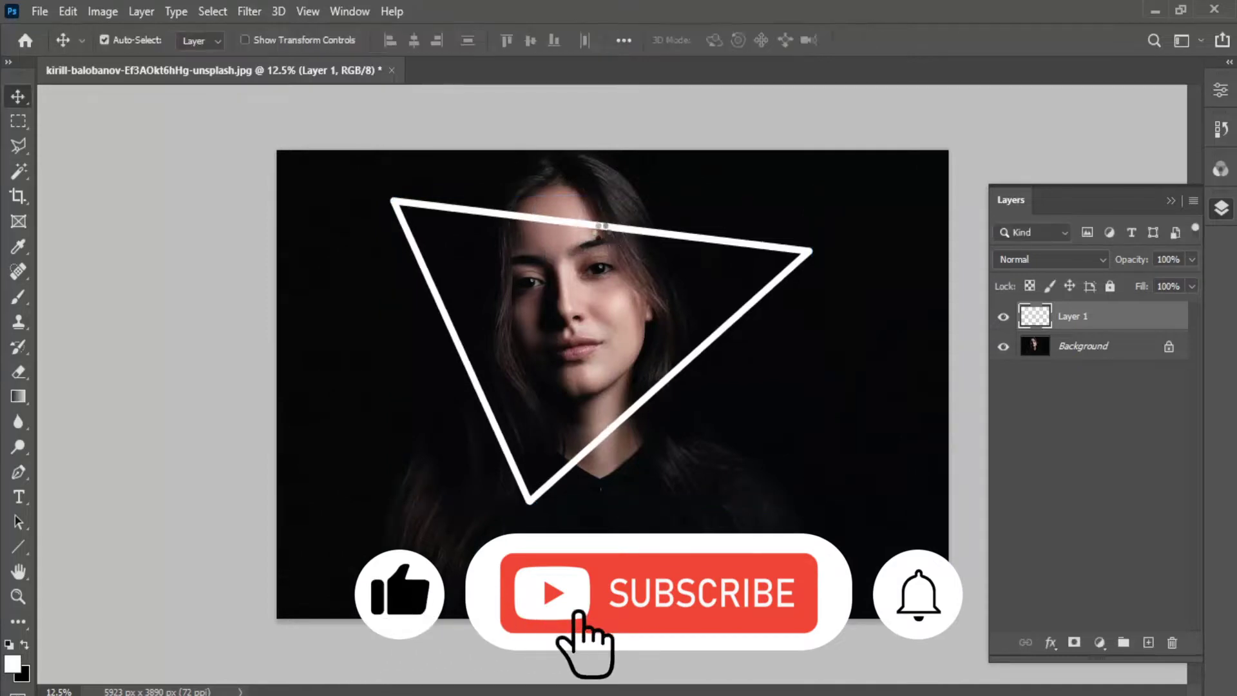
double_click(1072, 315)
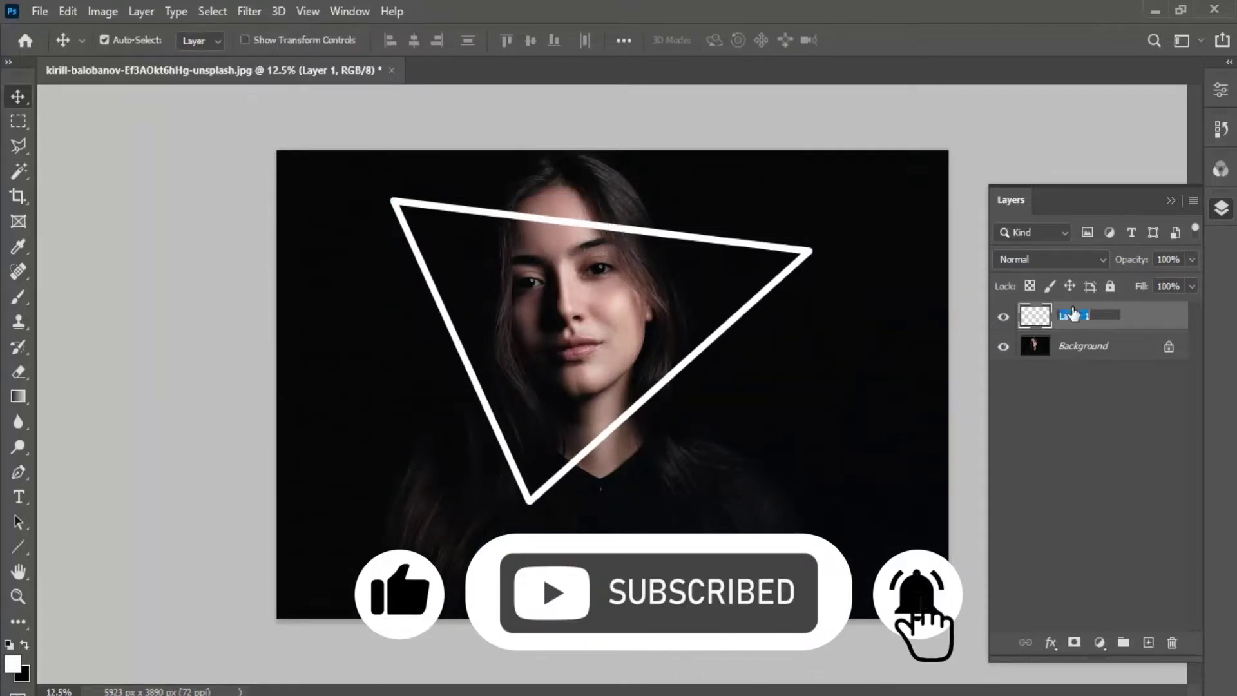
click(1160, 321)
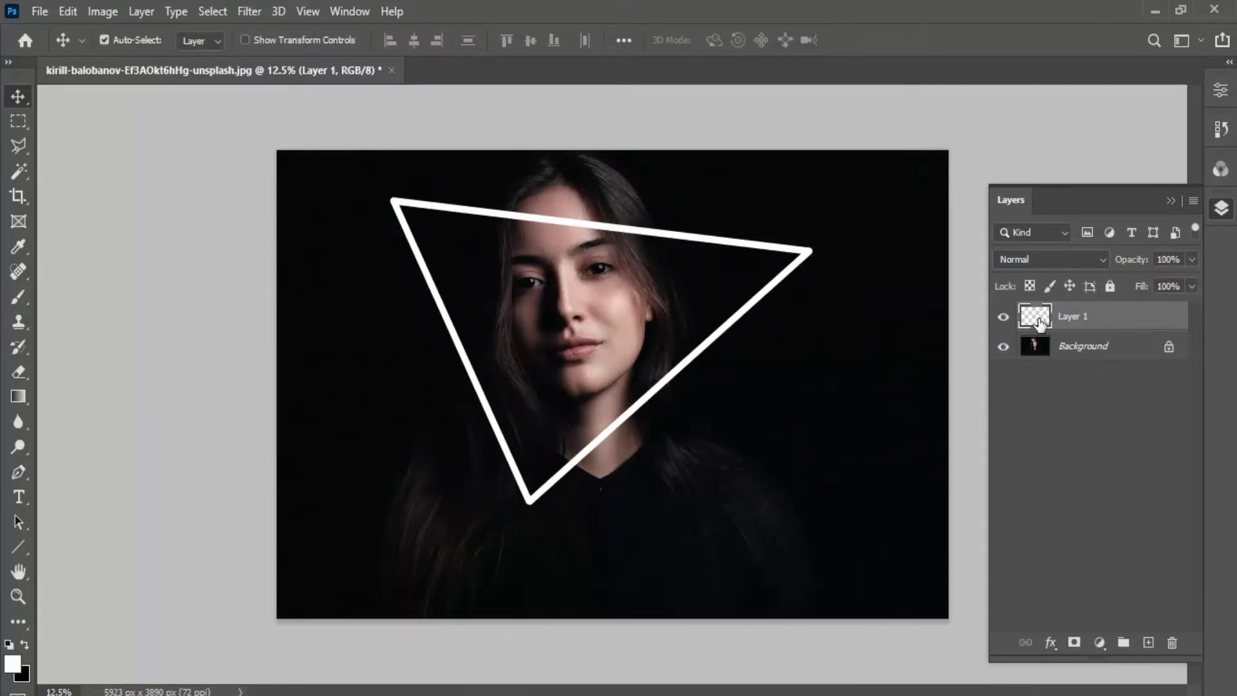
Open Layer 1's Layer Style and zoom into the face and triangle.
double_click(1039, 322)
drag(844, 91, 921, 90)
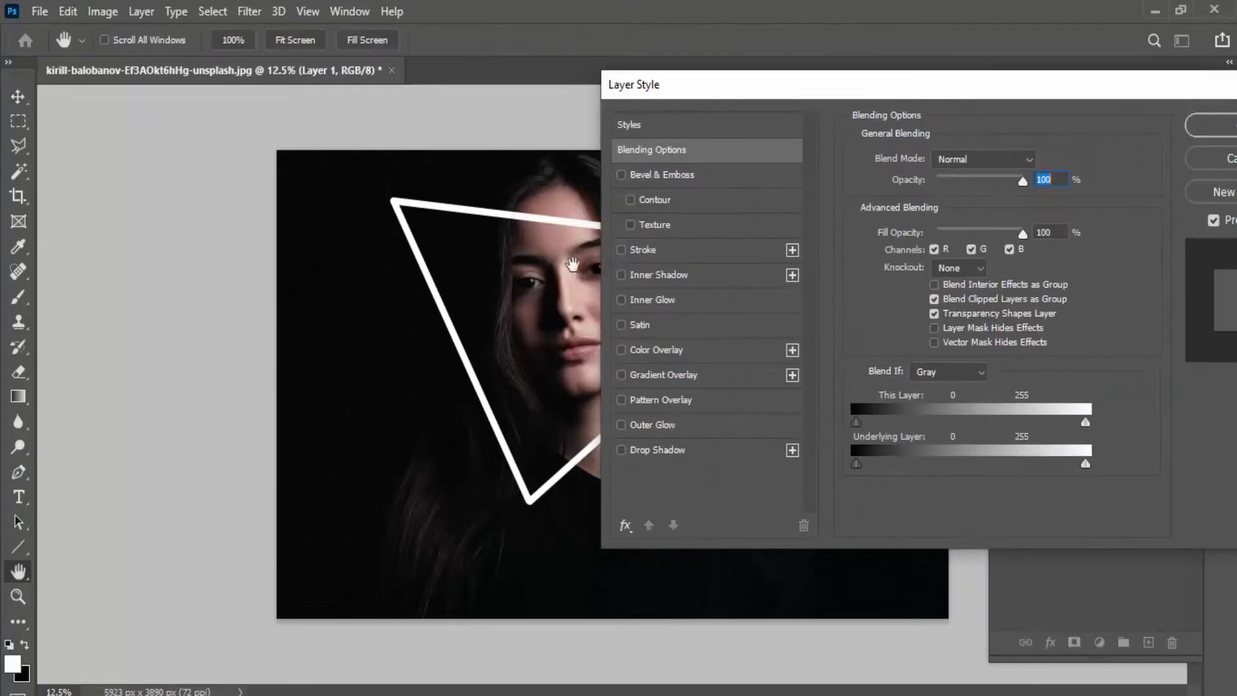
drag(513, 268, 304, 272)
mouse_move(450, 260)
mouse_down()
mouse_move(605, 292)
mouse_move(578, 354)
mouse_up()
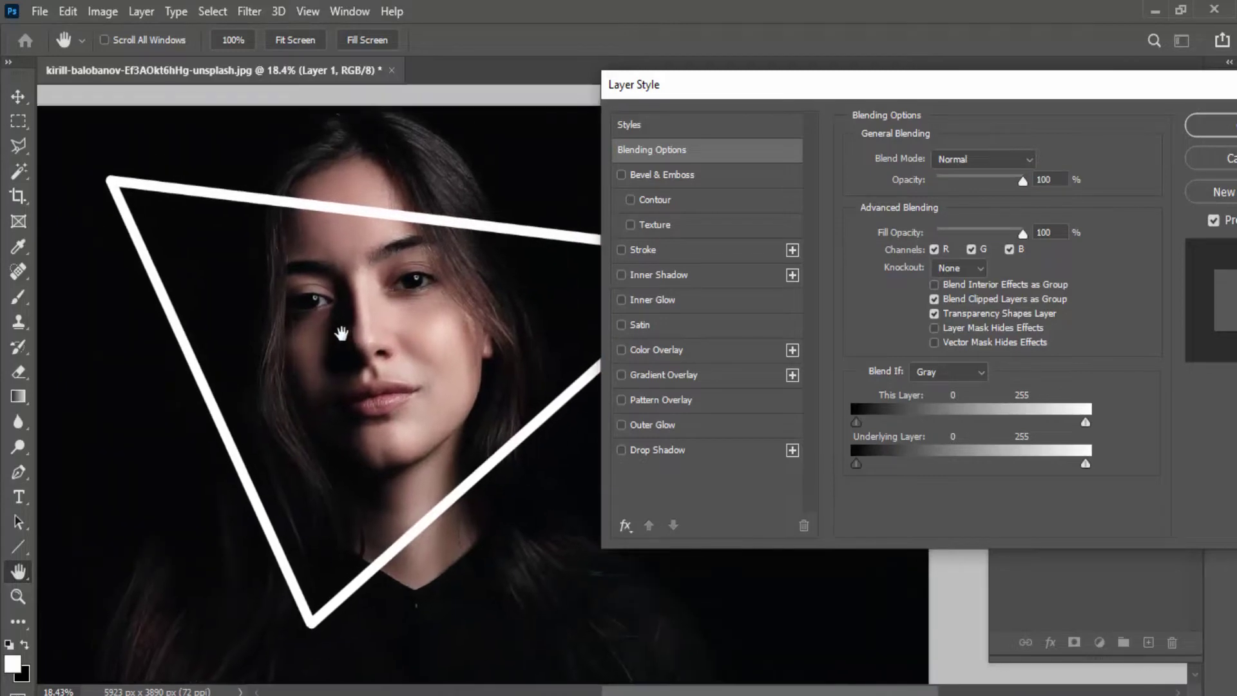
Apply a ffff00 yellow Color Overlay and enable Inner Glow on the triangle.
click(620, 350)
click(663, 350)
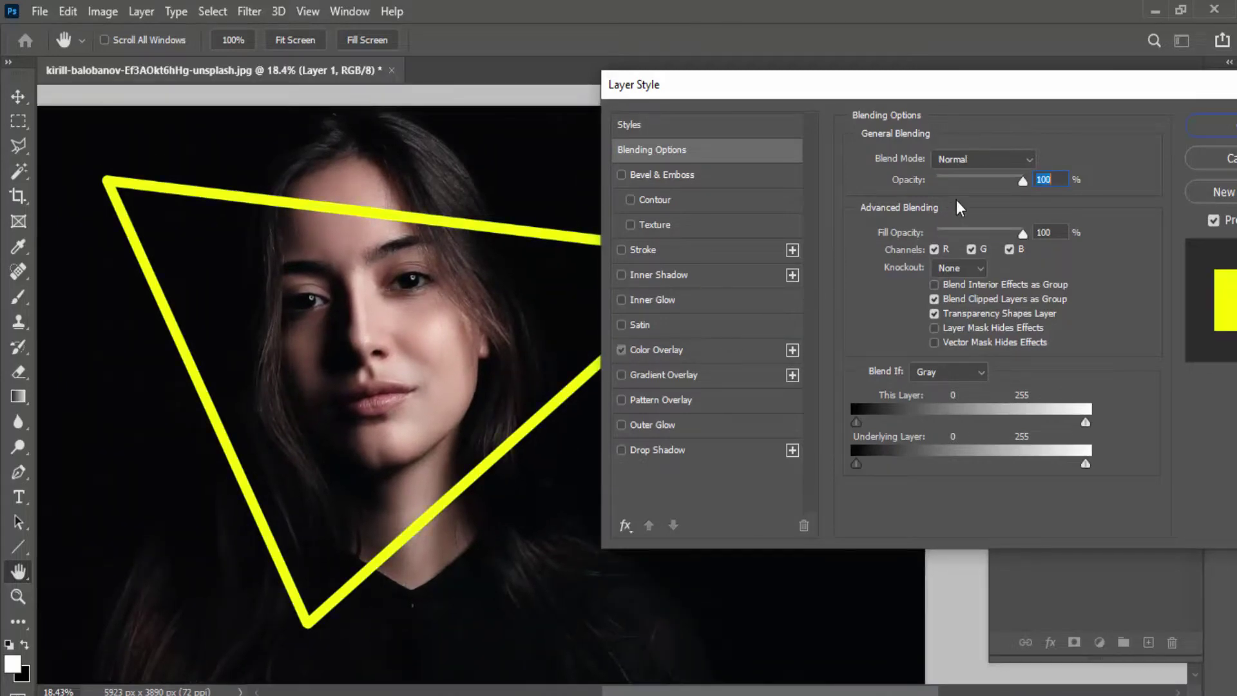
click(1048, 162)
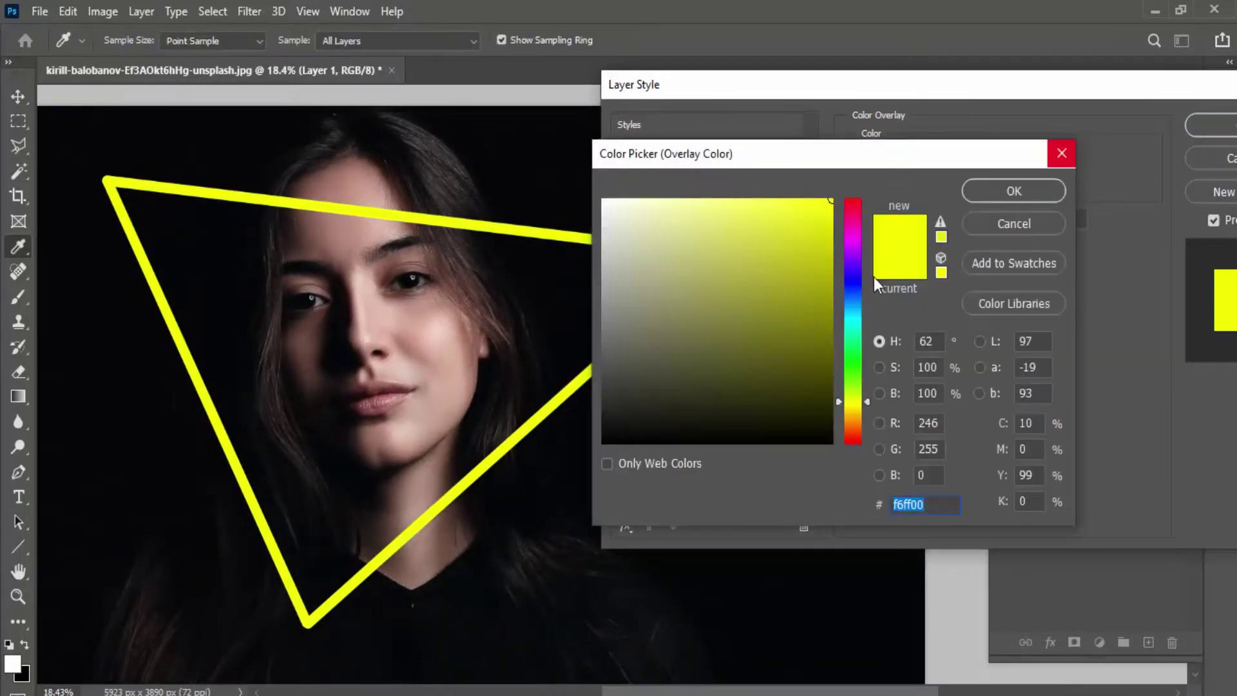
text(ffff00)
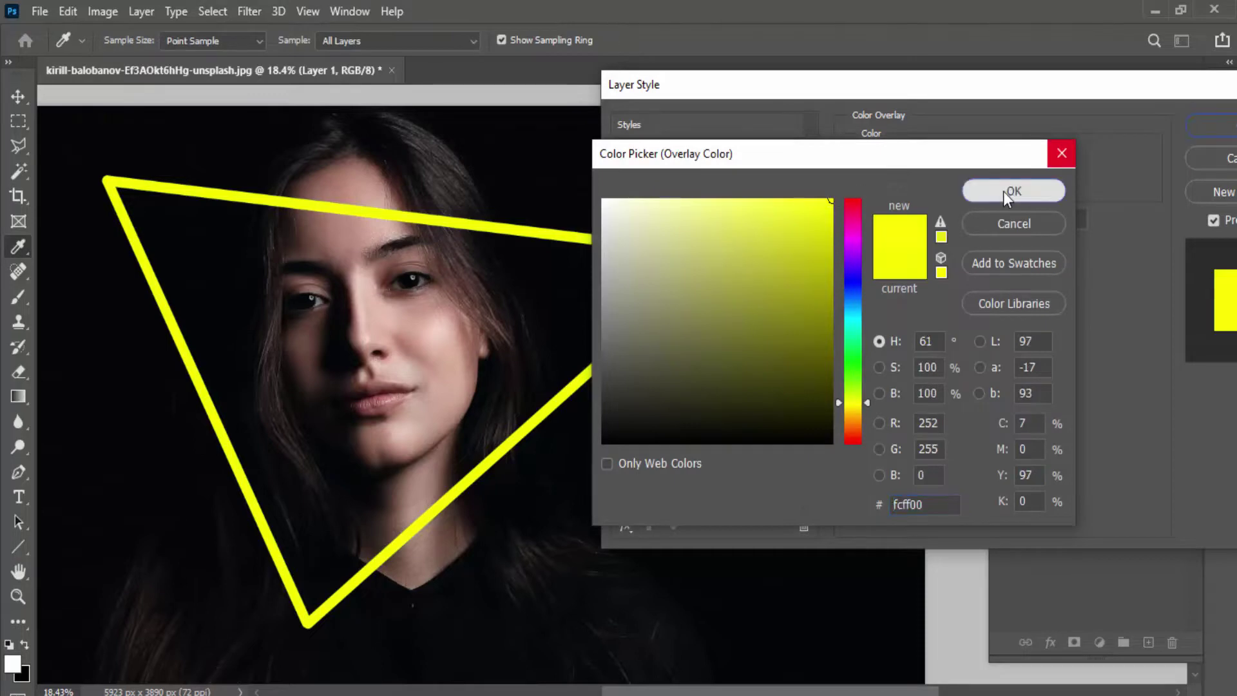
click(1006, 192)
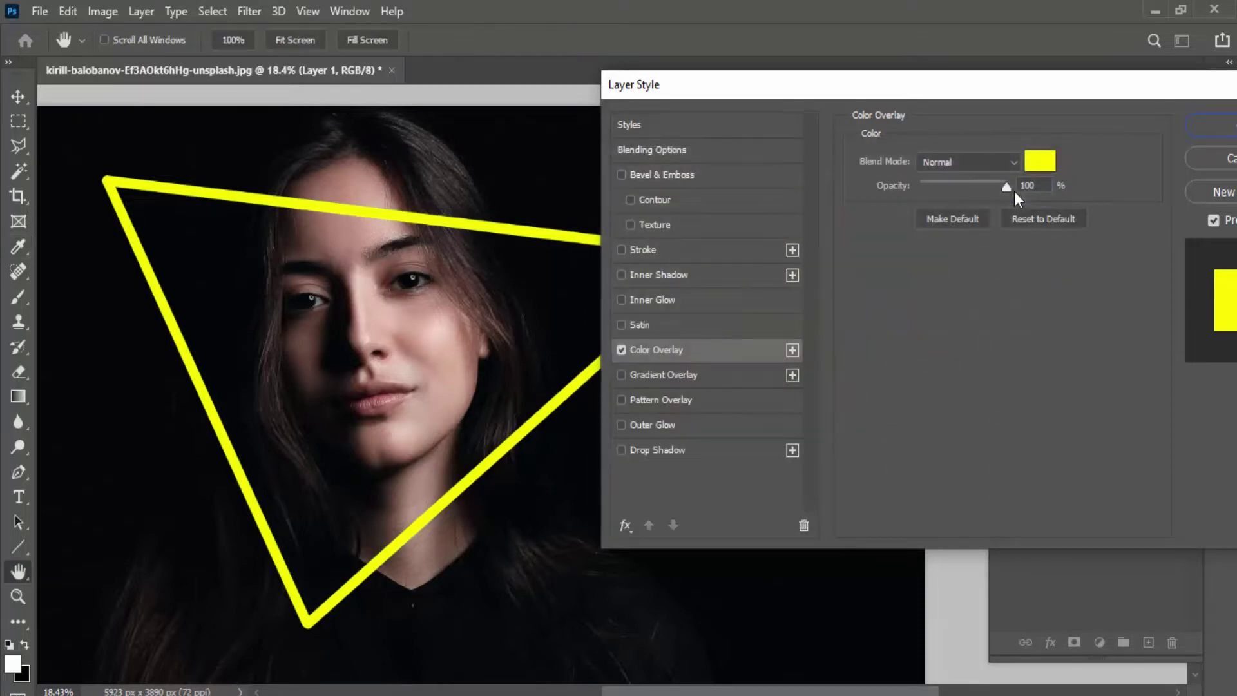
click(621, 300)
click(673, 299)
Adjust the Inner Glow's blend mode, size and choke.
click(992, 161)
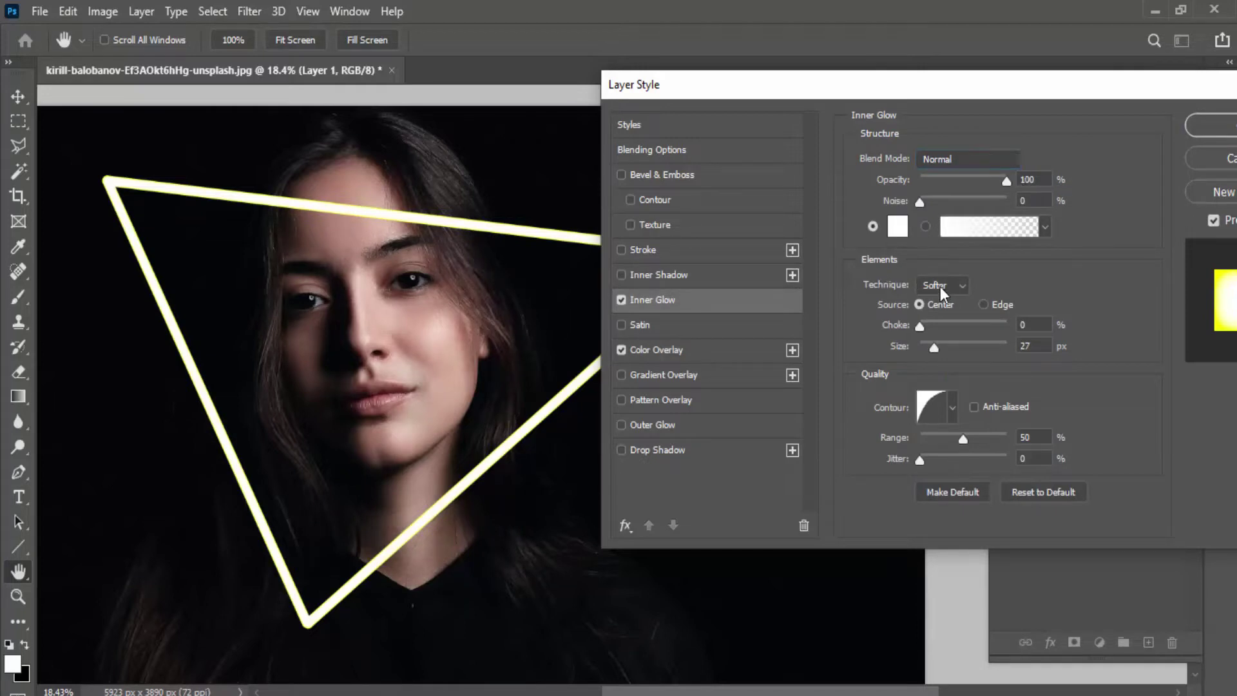
drag(935, 346, 938, 350)
drag(921, 324, 925, 325)
click(918, 326)
click(937, 346)
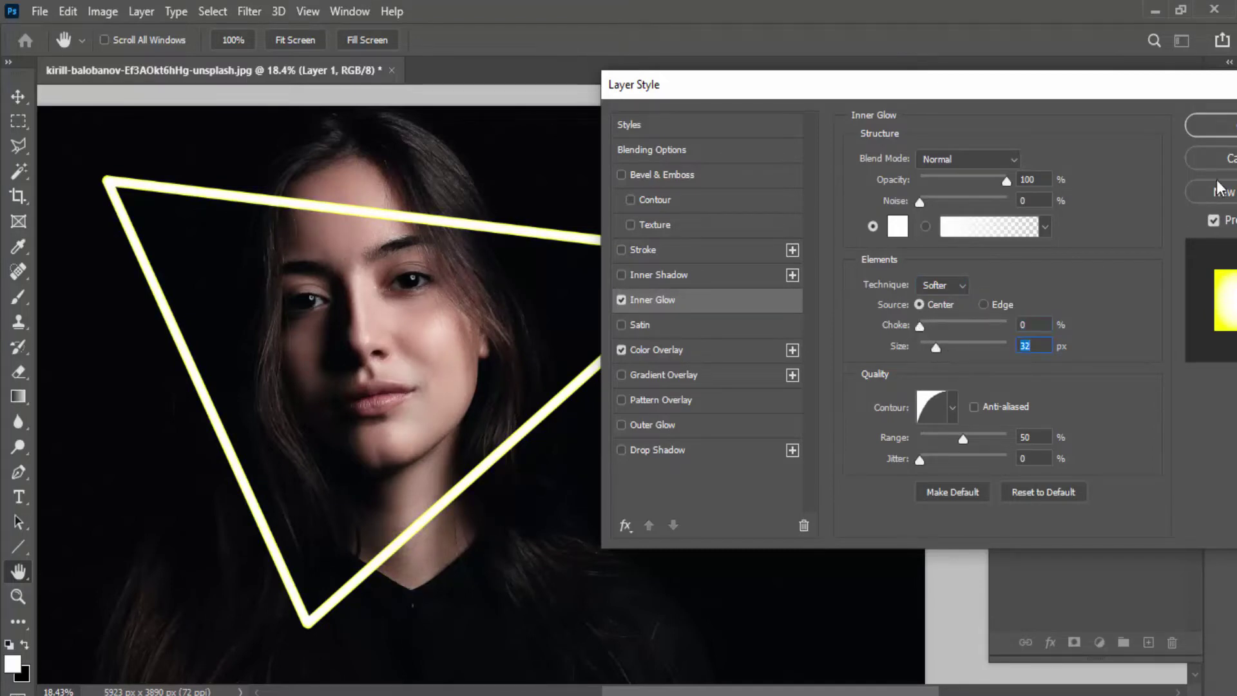
Add an Outer Glow with a curved contour and 70 px size.
click(622, 425)
click(672, 424)
click(927, 385)
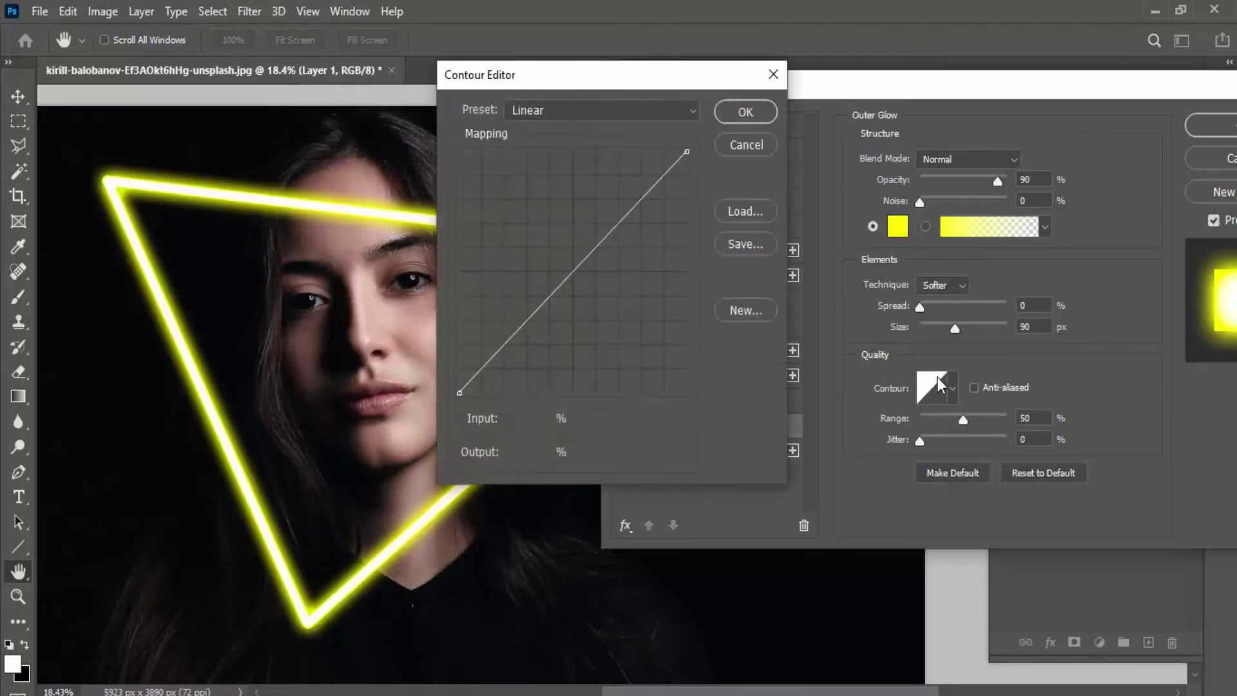
click(747, 145)
click(952, 388)
click(842, 463)
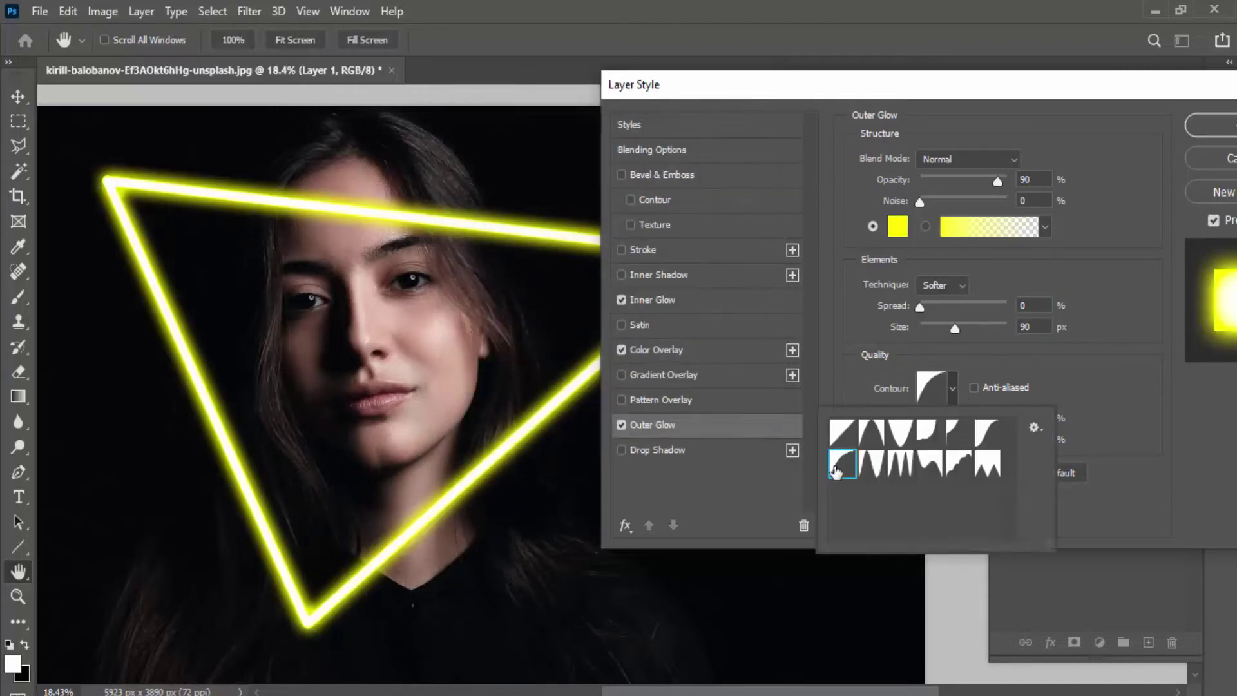
click(1065, 255)
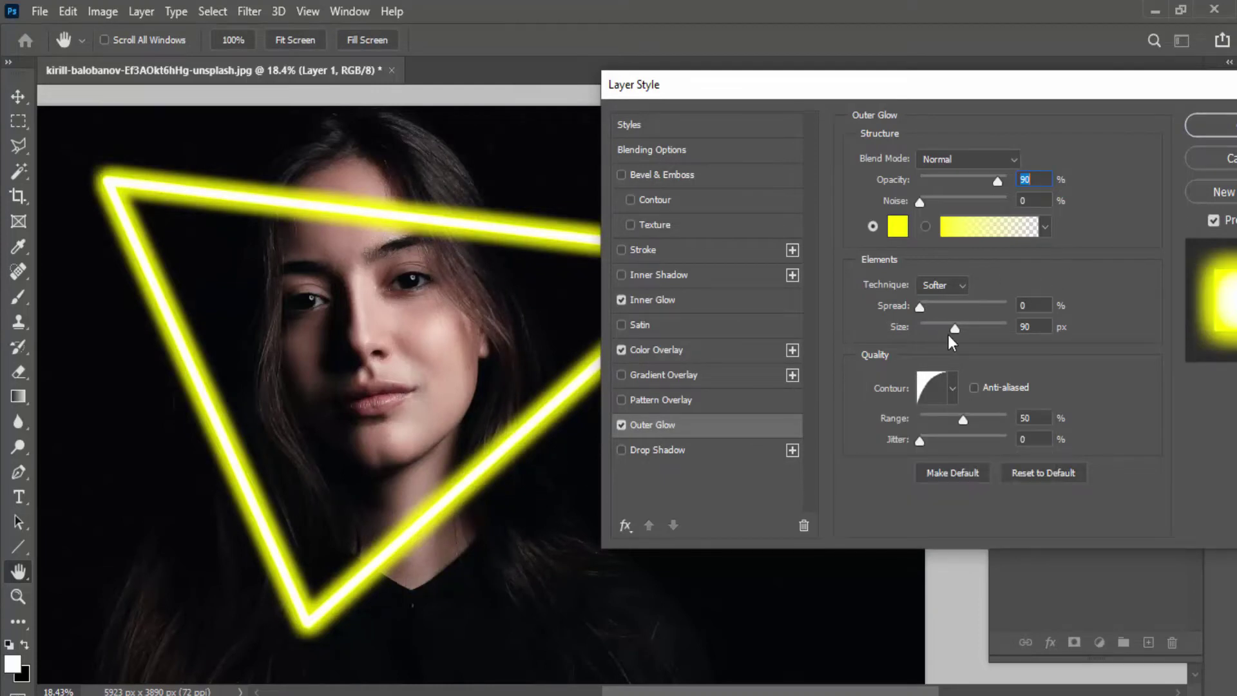
drag(952, 327, 949, 327)
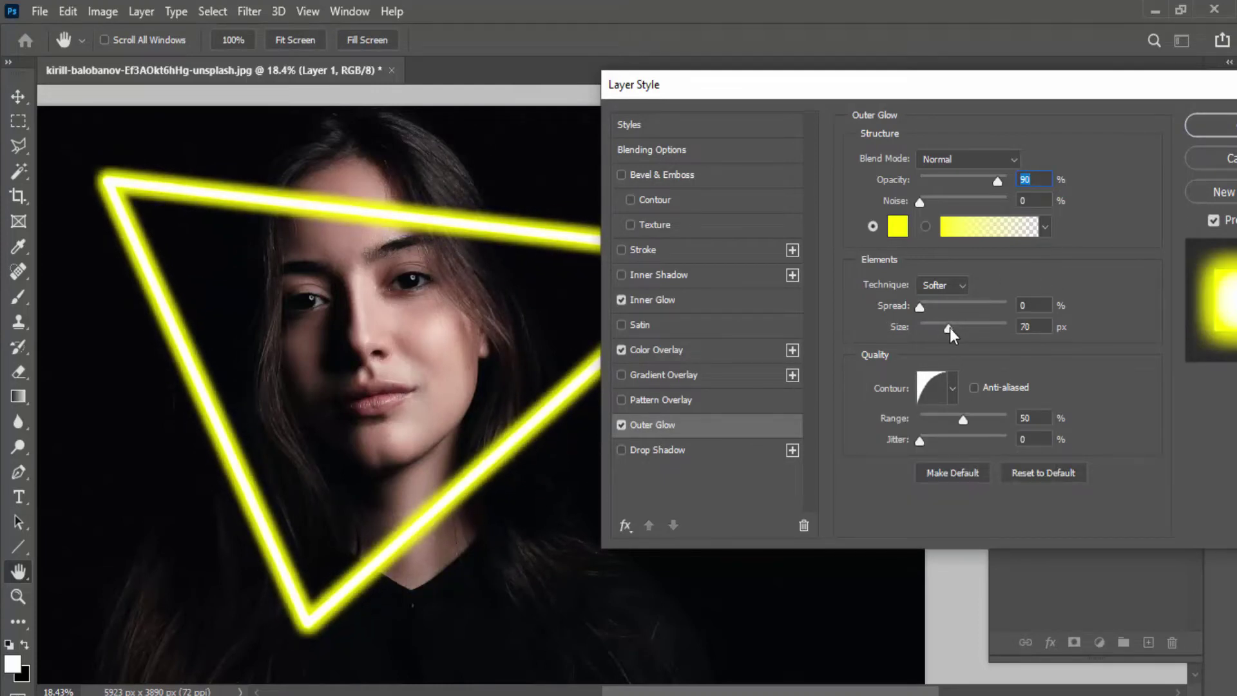
Add a 204 px Drop Shadow, apply the styles, and create empty Layer 2.
click(631, 450)
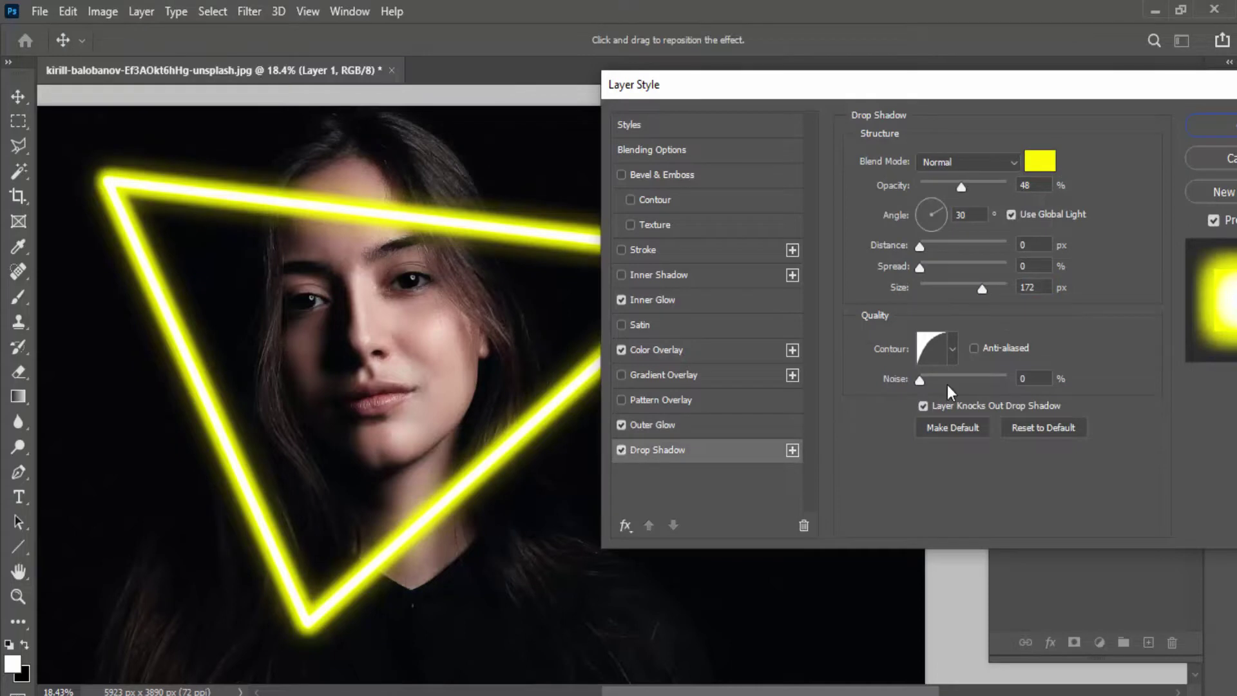
drag(994, 286, 995, 287)
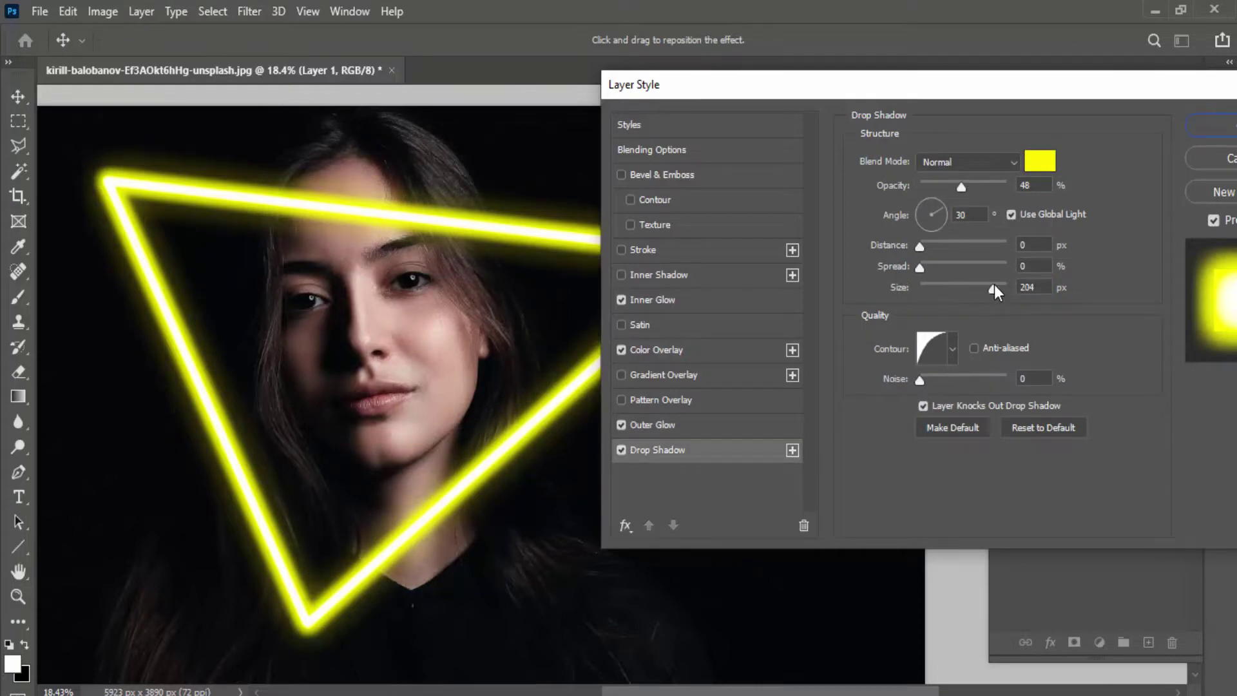
click(1215, 126)
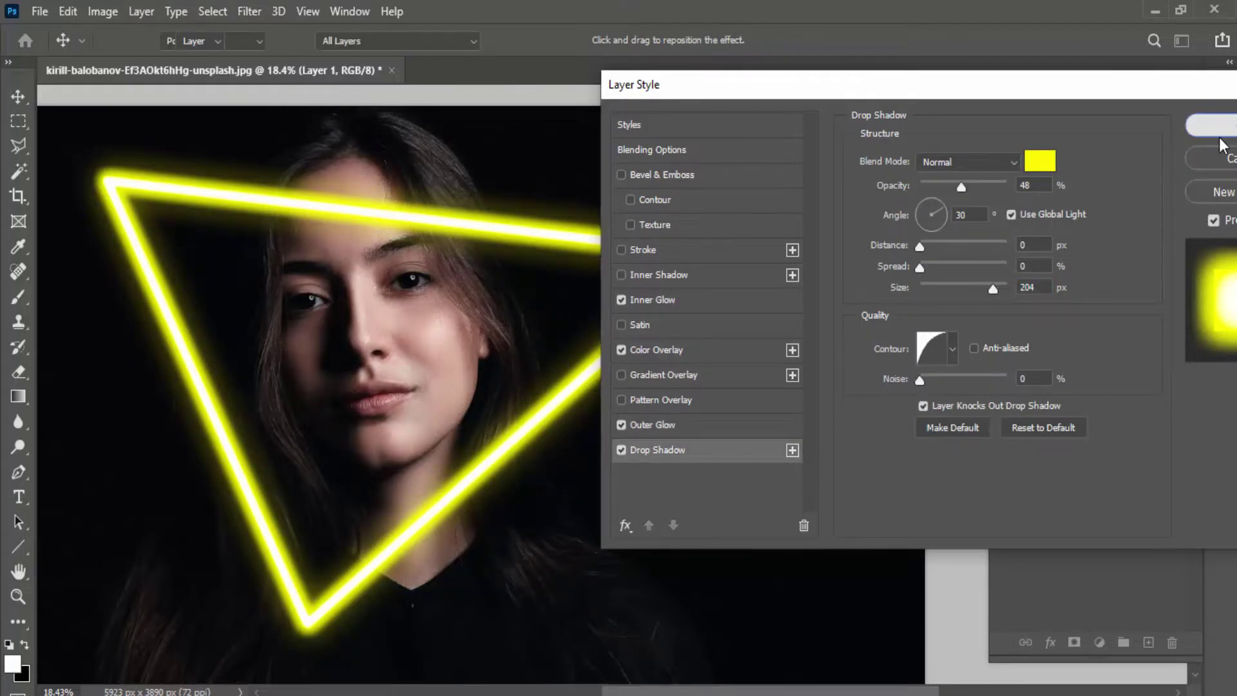
click(1148, 641)
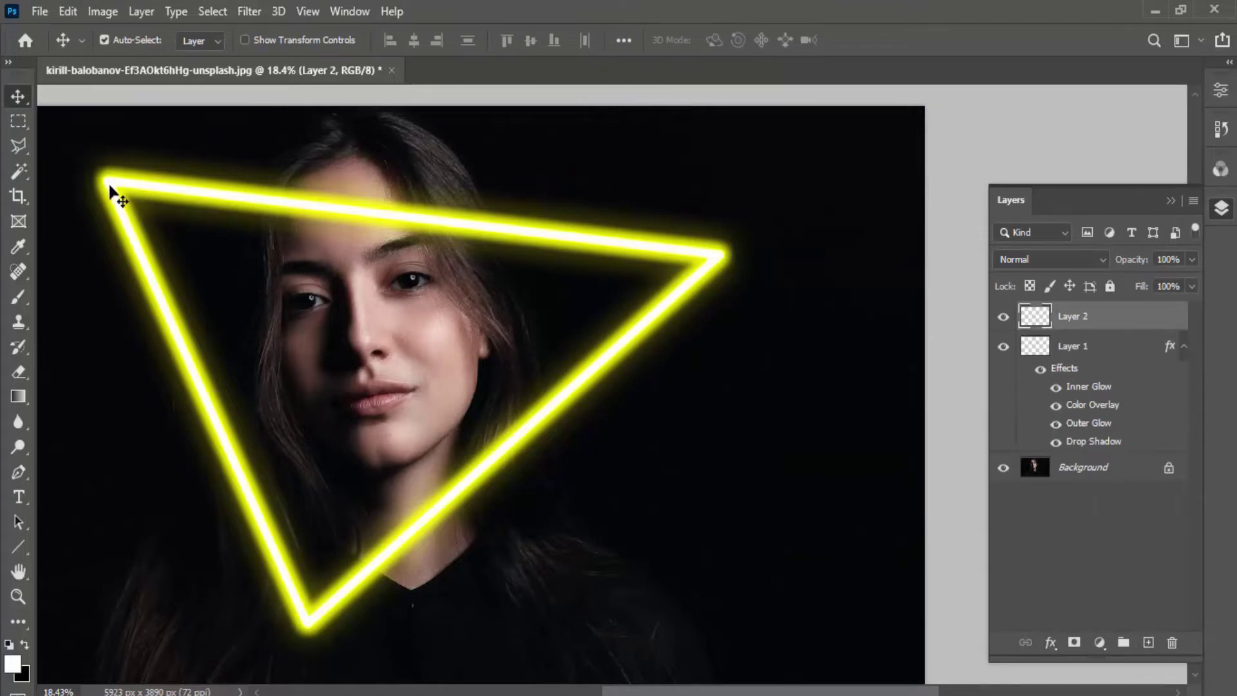
Draw a closed pen path along the triangle's three corners.
key(p)
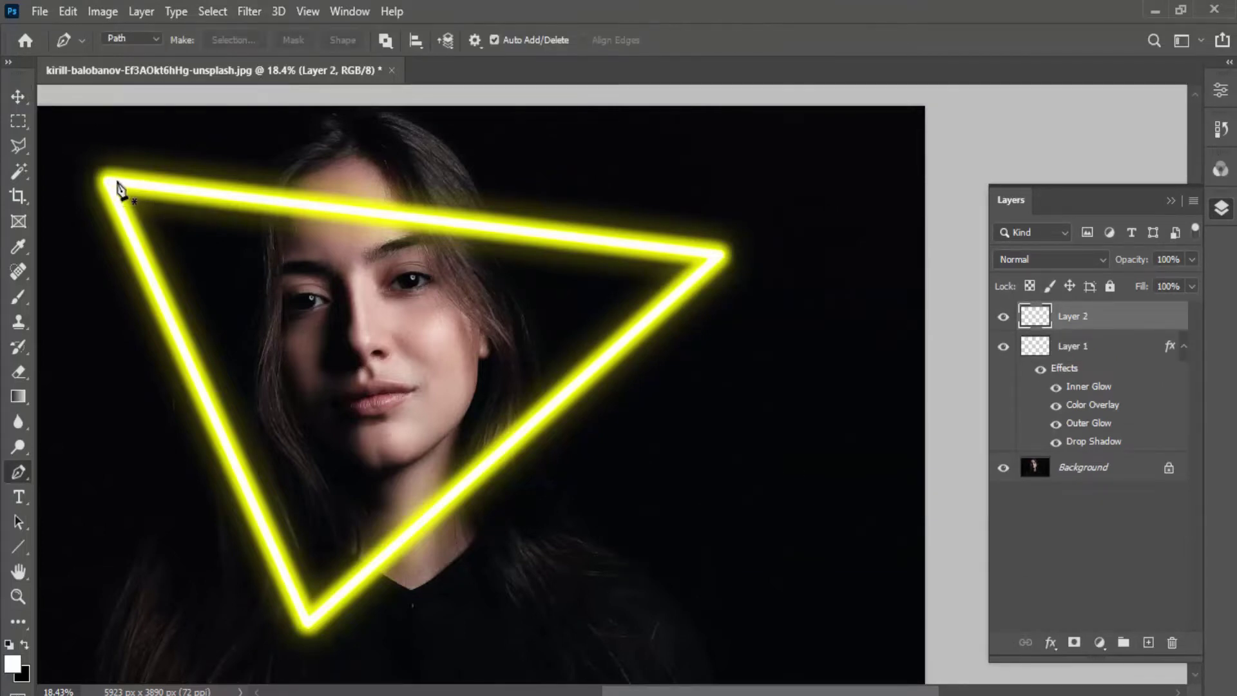
click(117, 182)
click(718, 254)
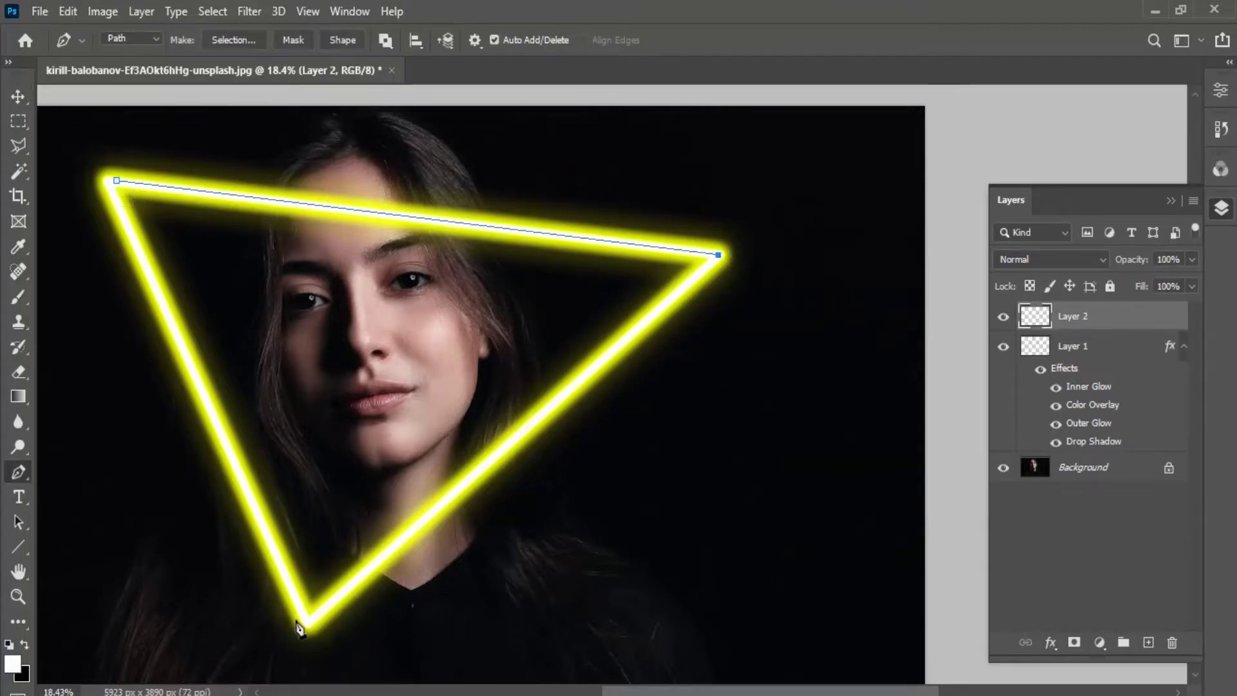
click(307, 621)
click(106, 180)
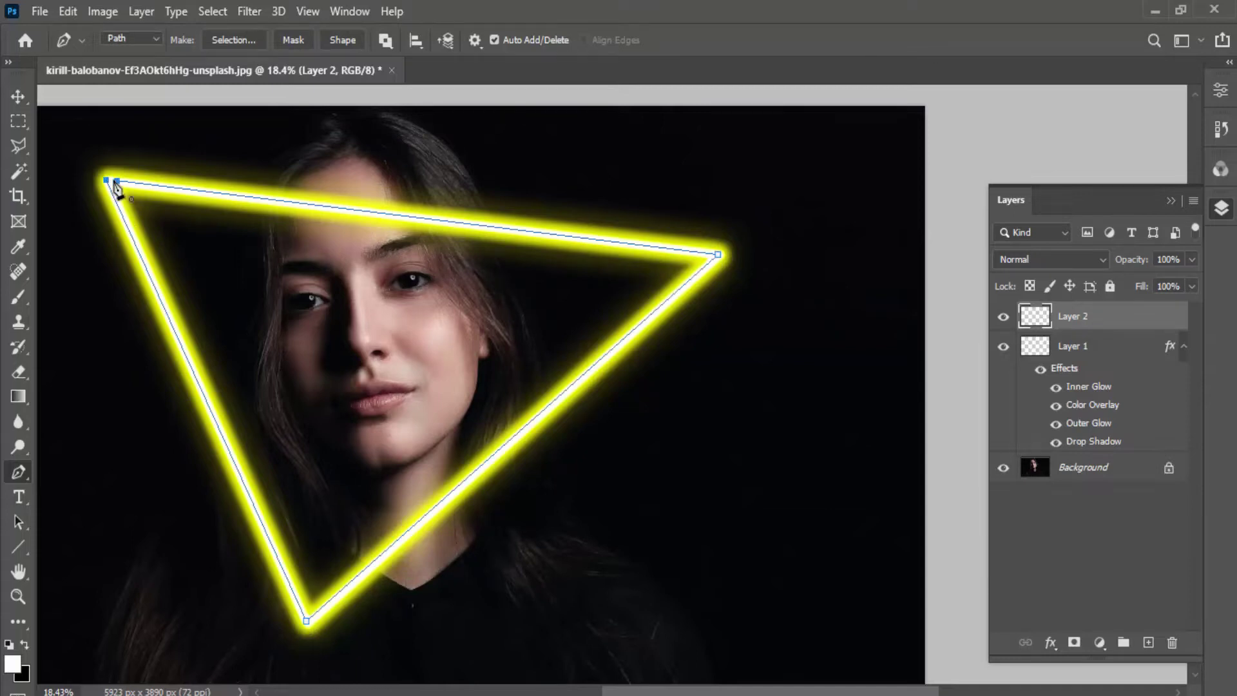
right_click(198, 223)
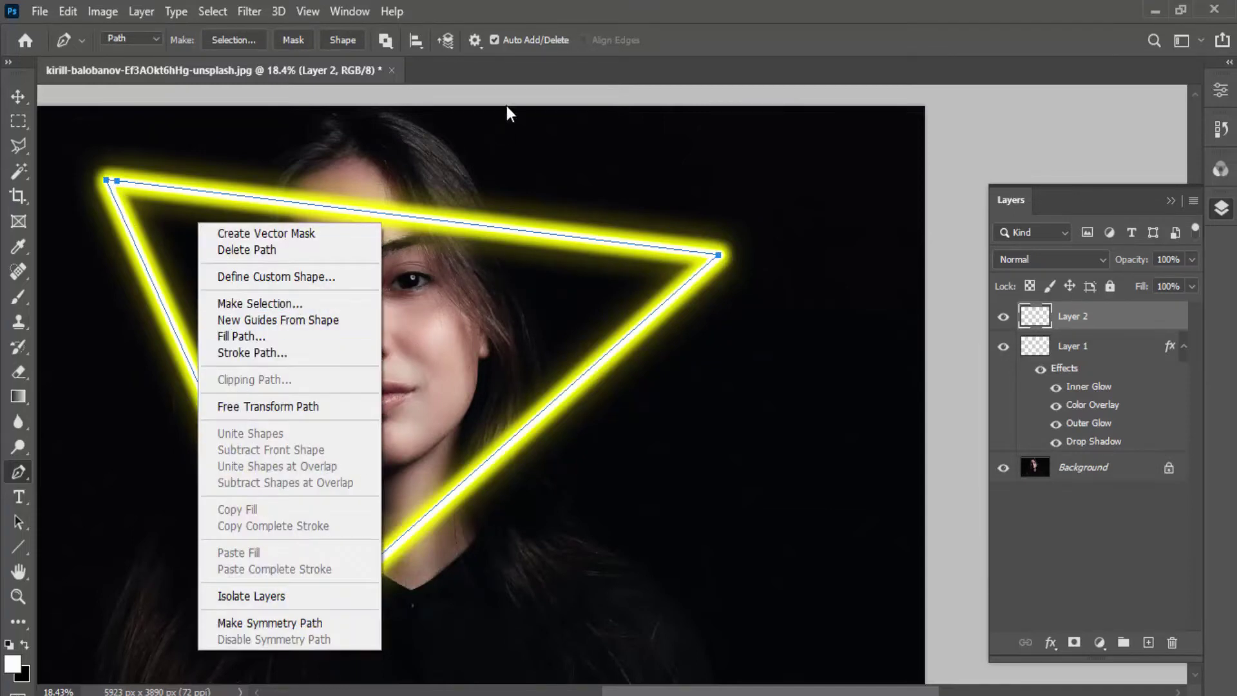
key(Escape)
Set a 500 px Soft Round brush with yellow fff600 foreground colour.
key(b)
key(bracketright)
key(bracketright)
key(bracketright)
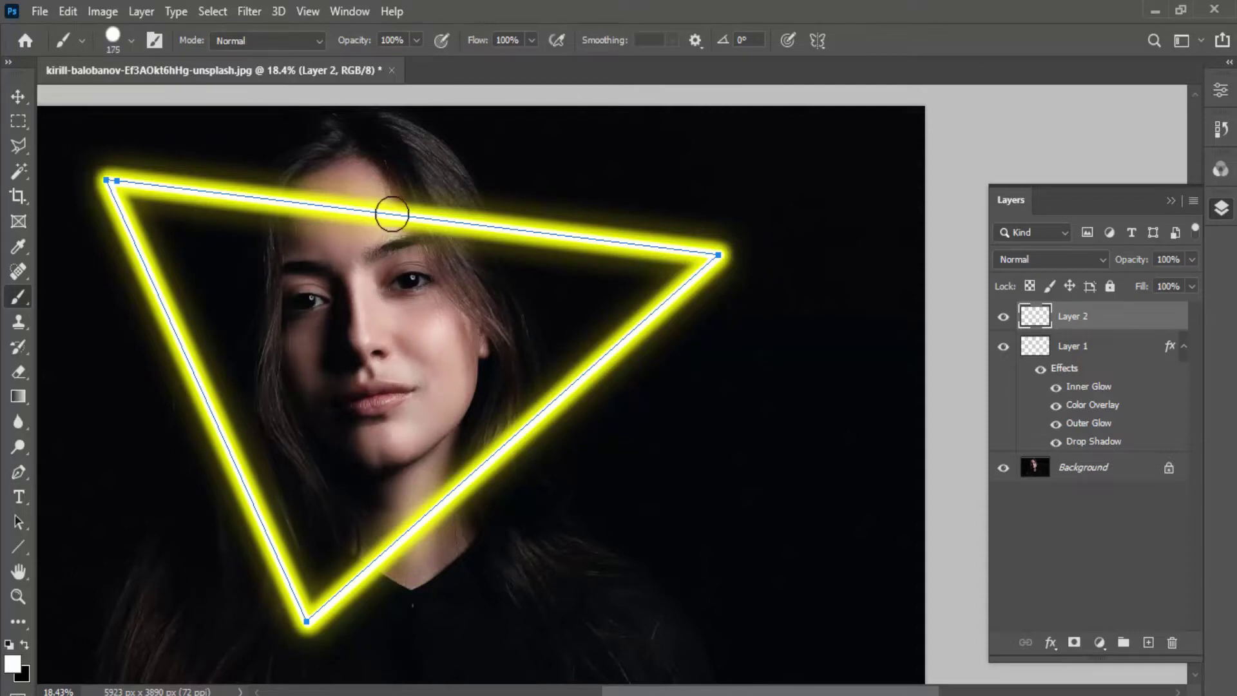
key(bracketright)
key(bracketright)
key(bracketright)
key(bracketright)
click(131, 40)
key(Return)
click(16, 668)
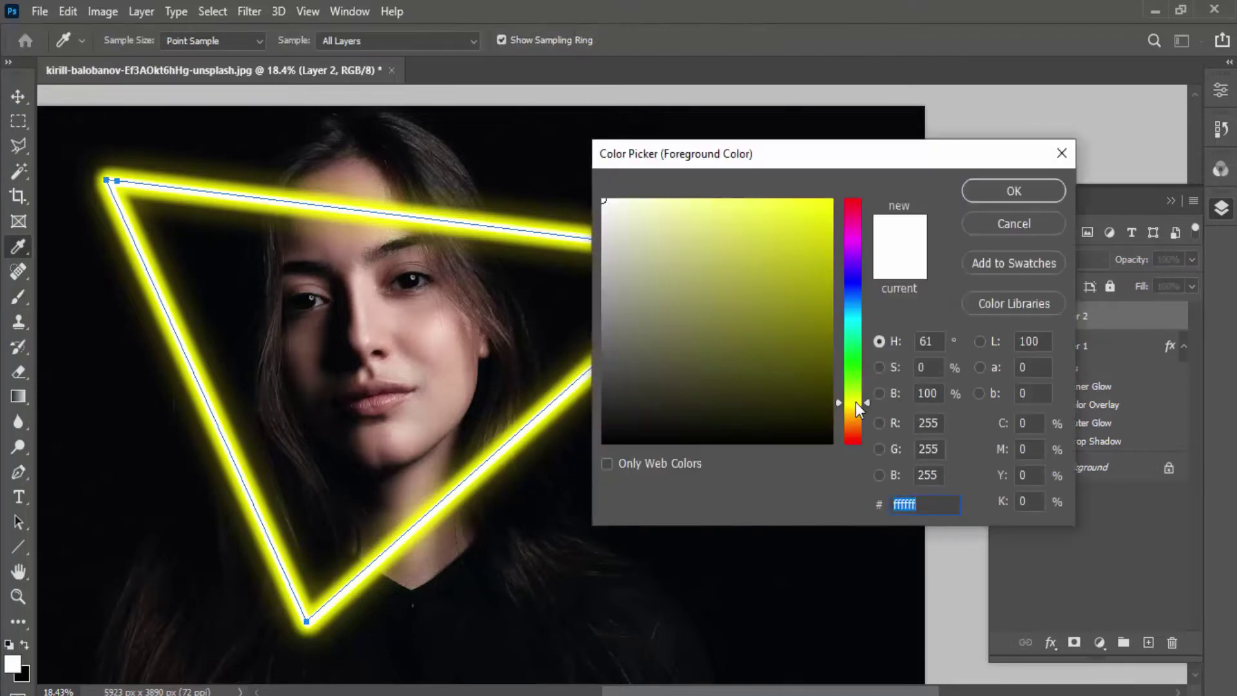
drag(815, 215, 954, 179)
drag(842, 402, 850, 406)
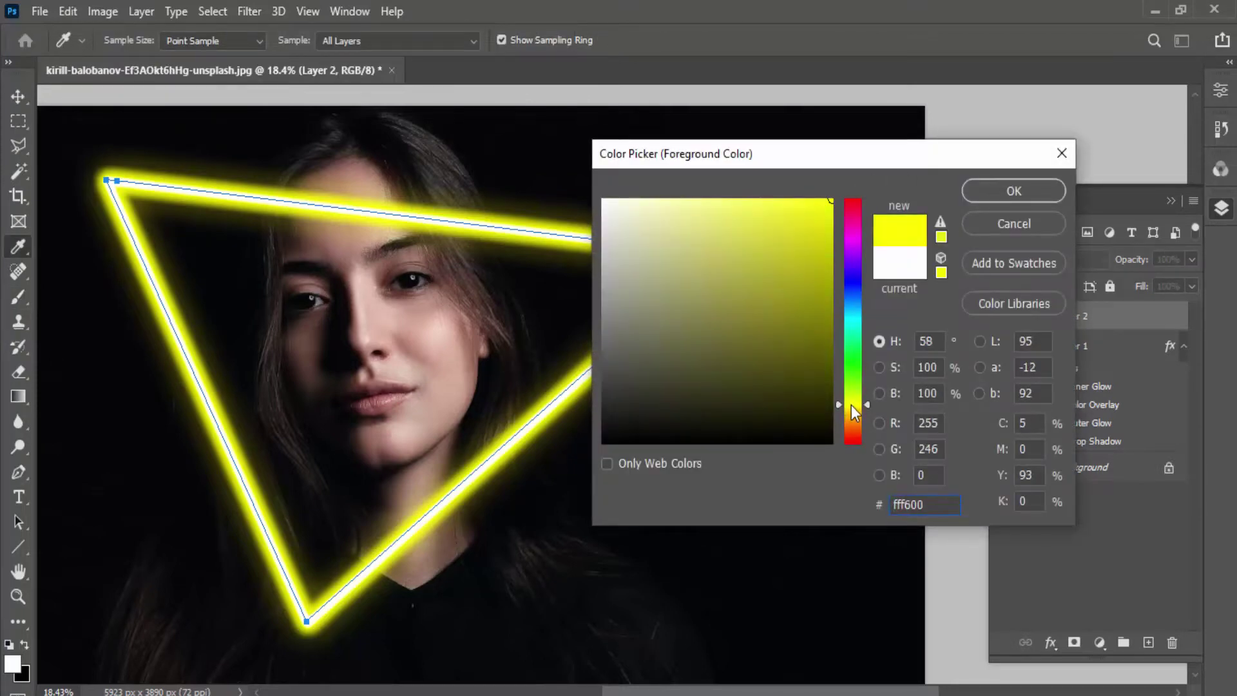
click(1014, 192)
right_click(413, 298)
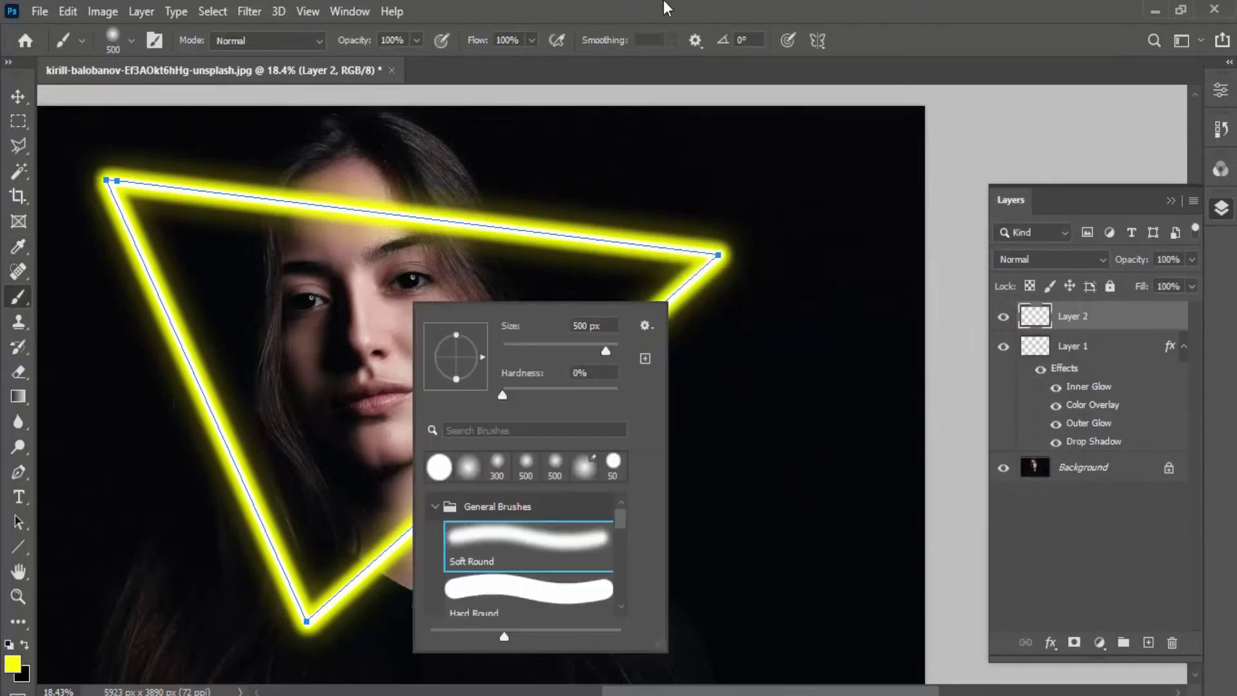
key(Escape)
Stroke the triangle path with the yellow brush on Layer 2 and hide the path.
key(p)
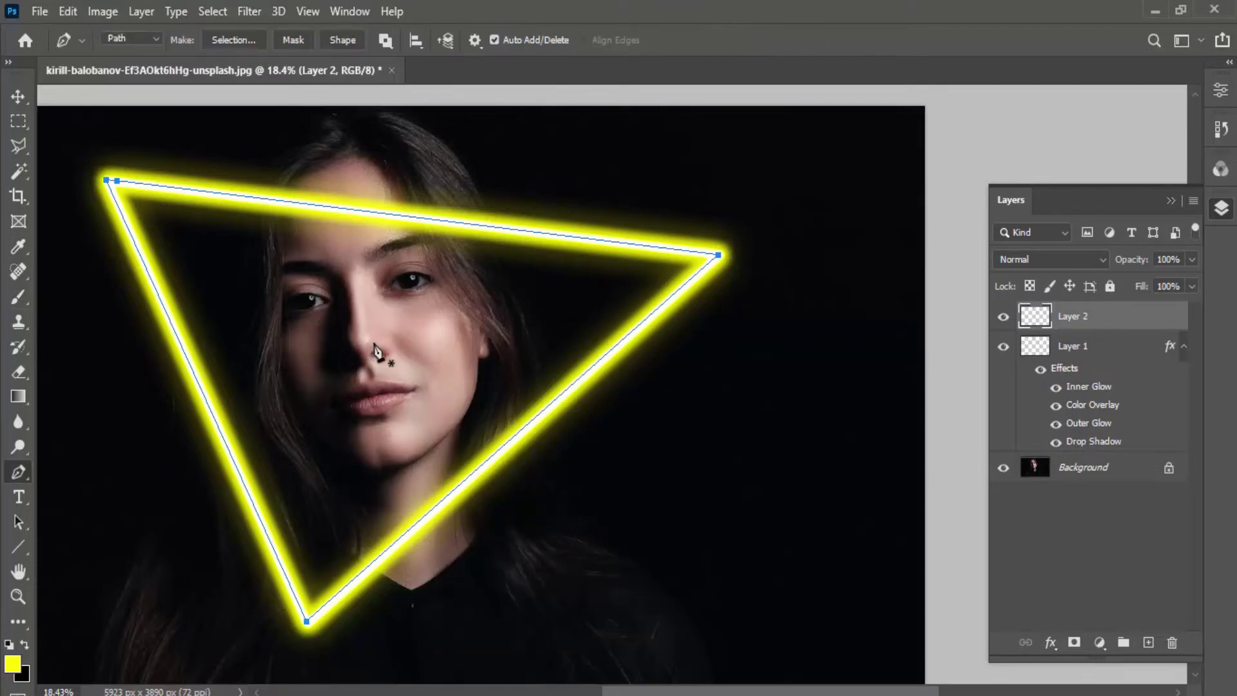
right_click(378, 353)
click(451, 402)
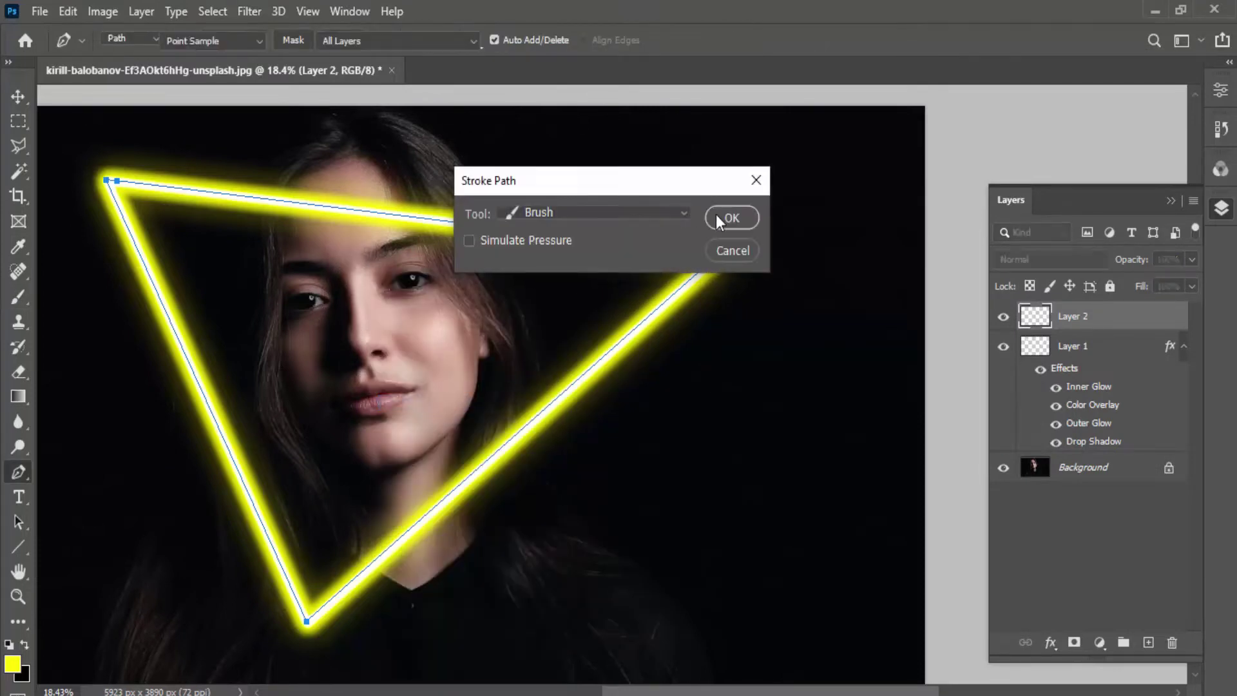
key(Return)
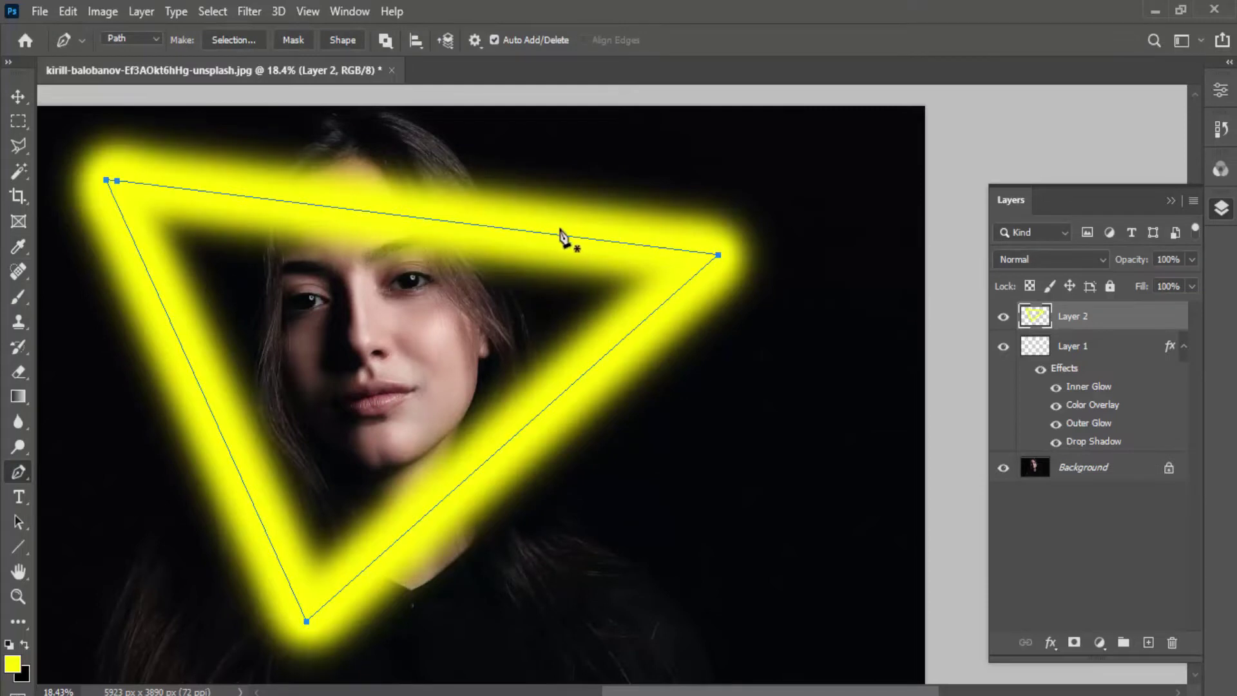
key(Return)
Set Layer 2 to Lighten at 38% fill and select Layer 1 with it.
click(1014, 260)
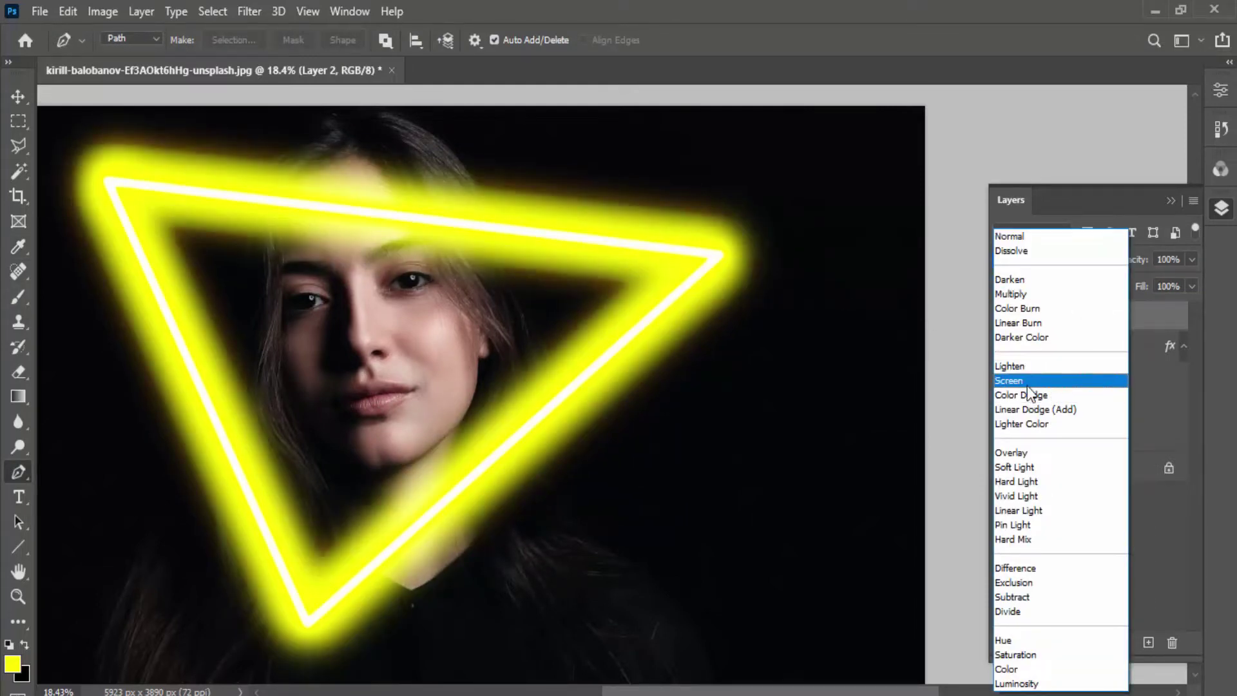
click(1029, 369)
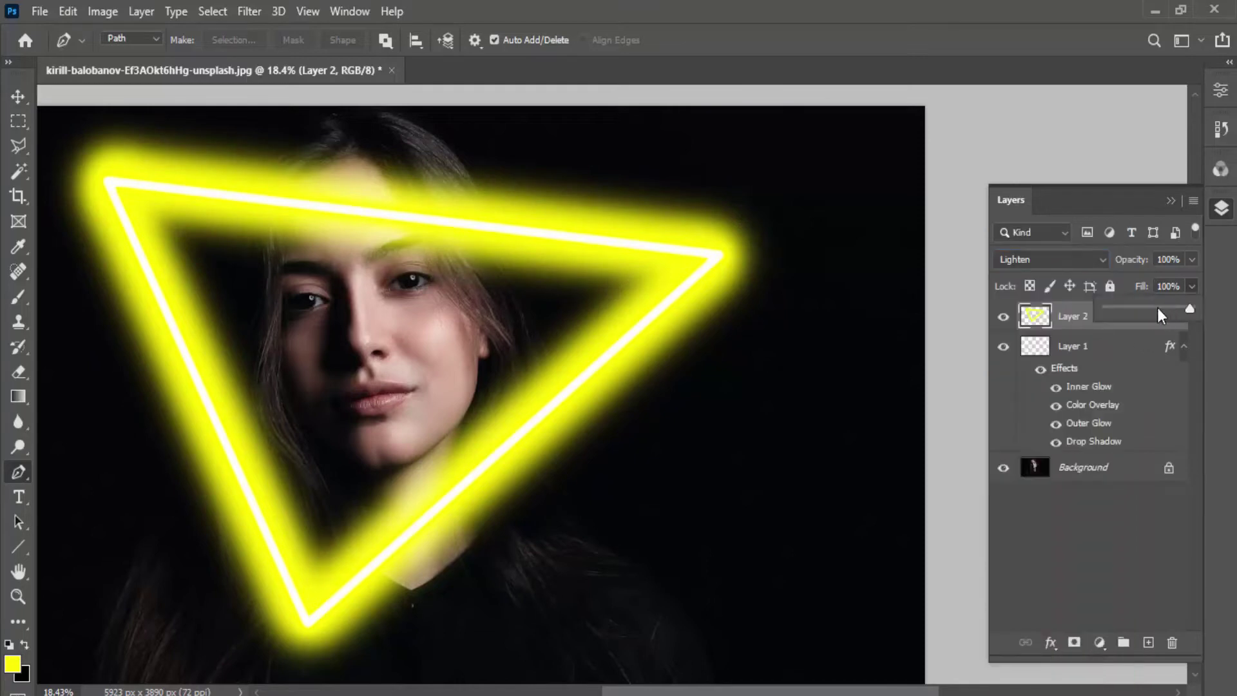
drag(1158, 309, 1141, 308)
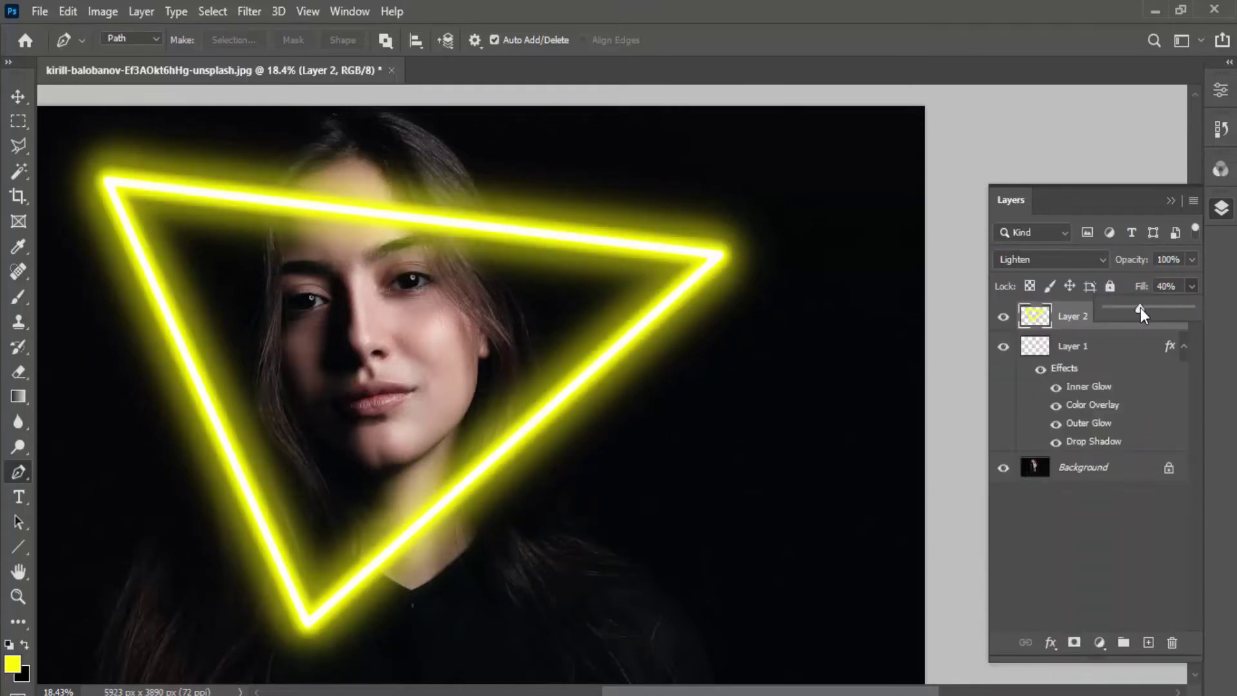
click(1190, 285)
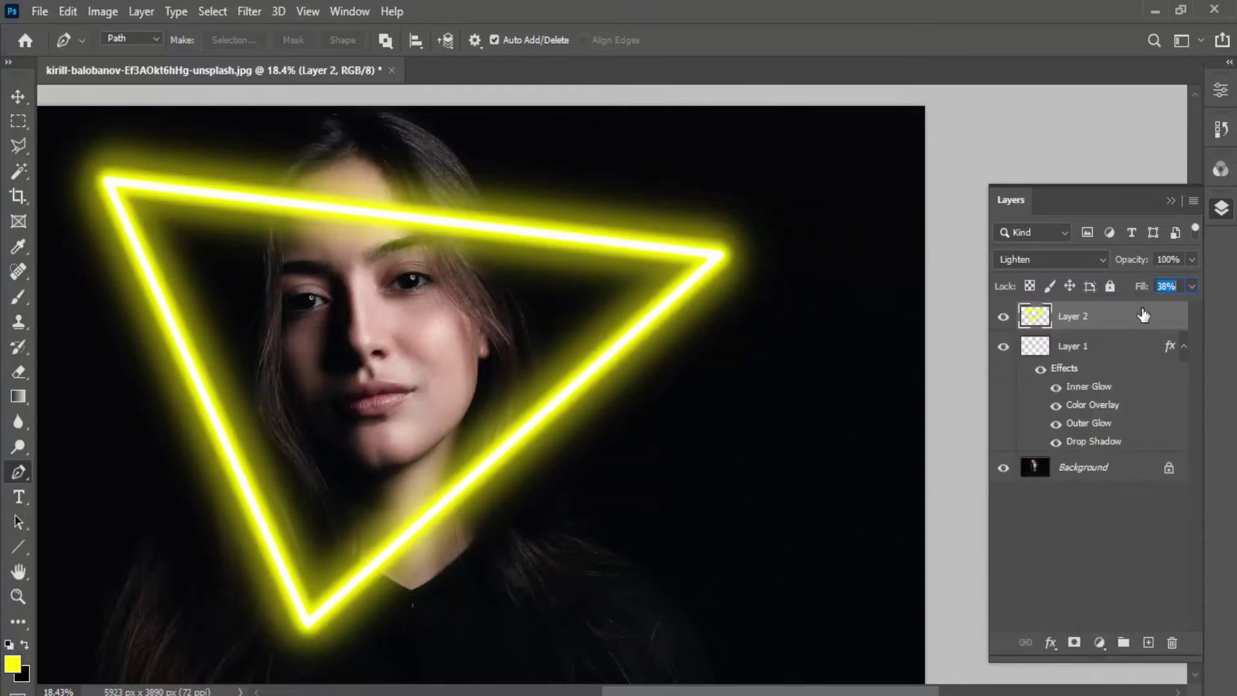
shift+click(1149, 345)
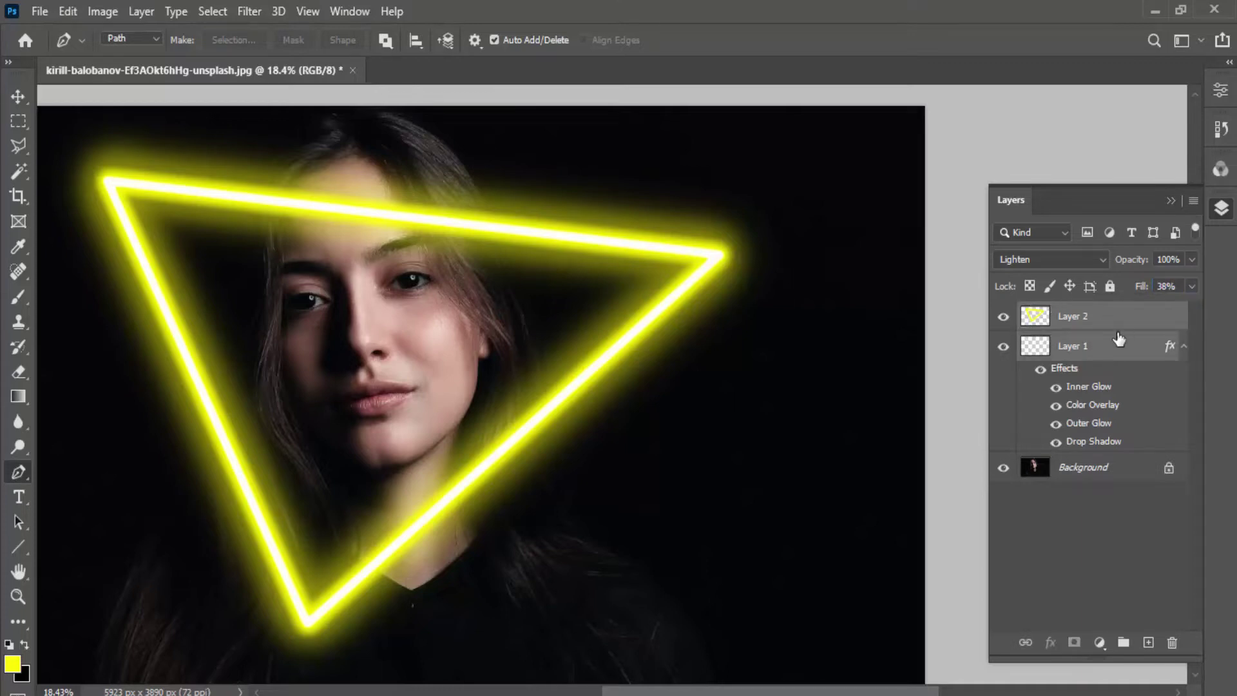
Group Layer 1 and Layer 2 as 'neon light' and hide the group.
right_click(1099, 349)
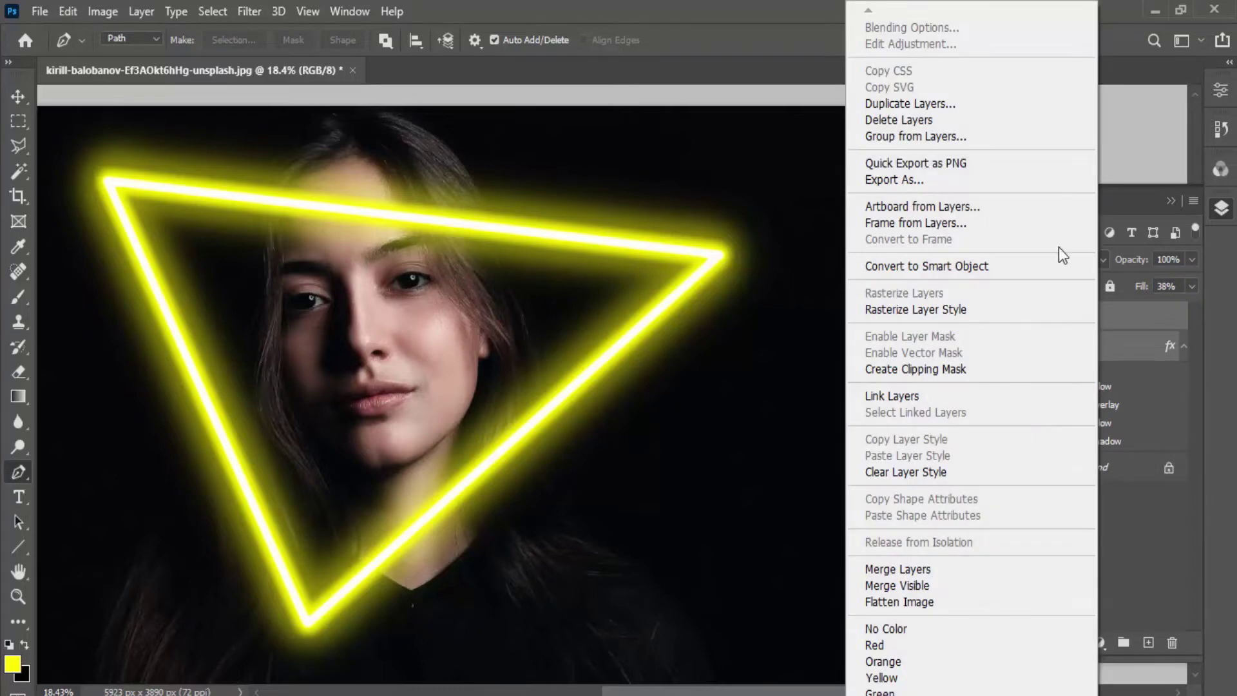
click(919, 135)
text(neon light)
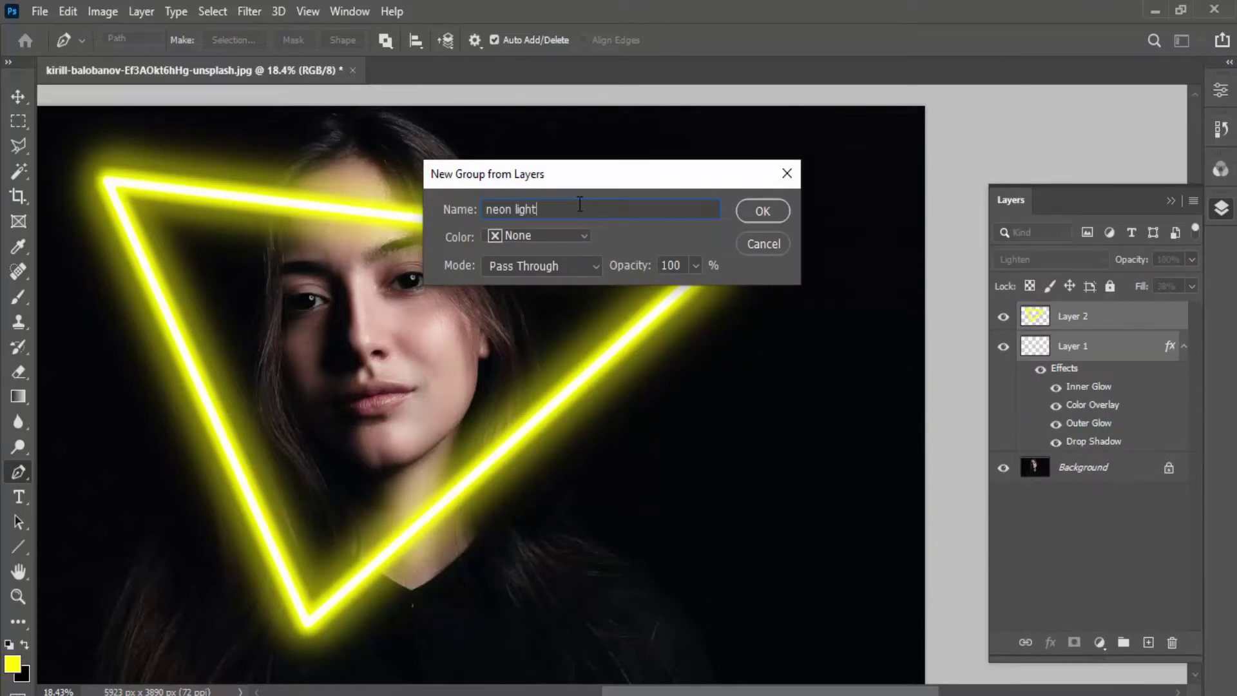
key(Return)
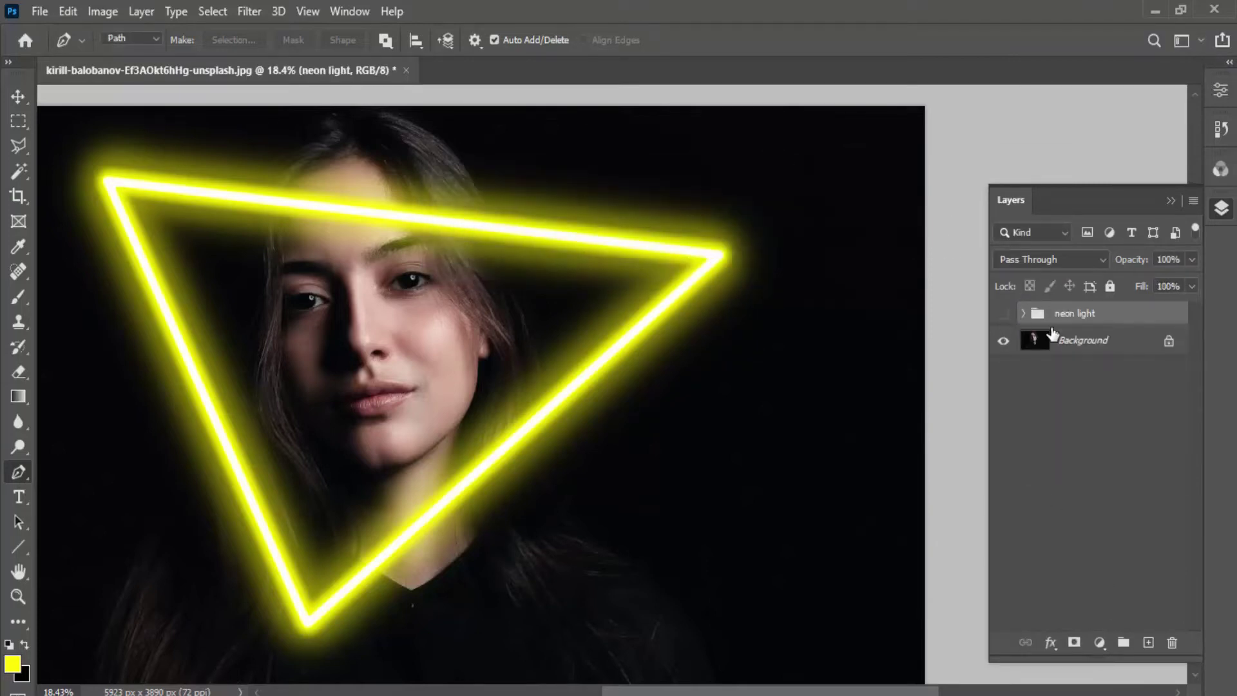
click(1052, 333)
Select the woman with Select Subject and zoom in on her hairline.
click(19, 171)
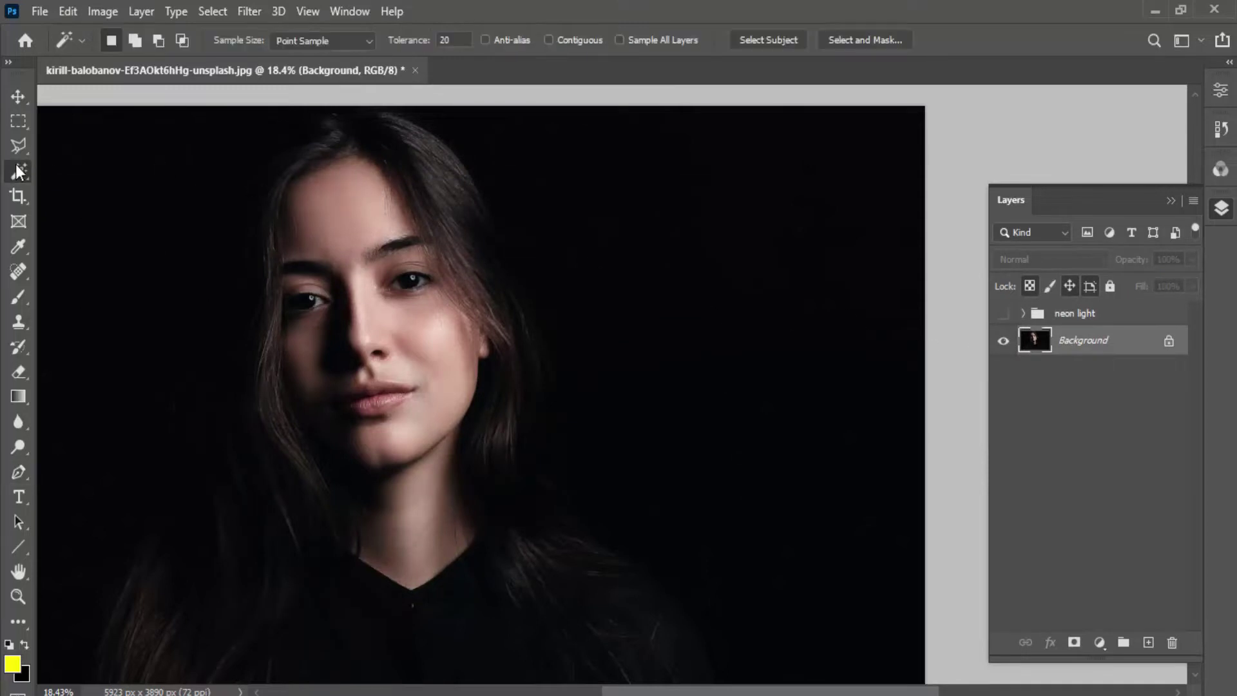
click(768, 43)
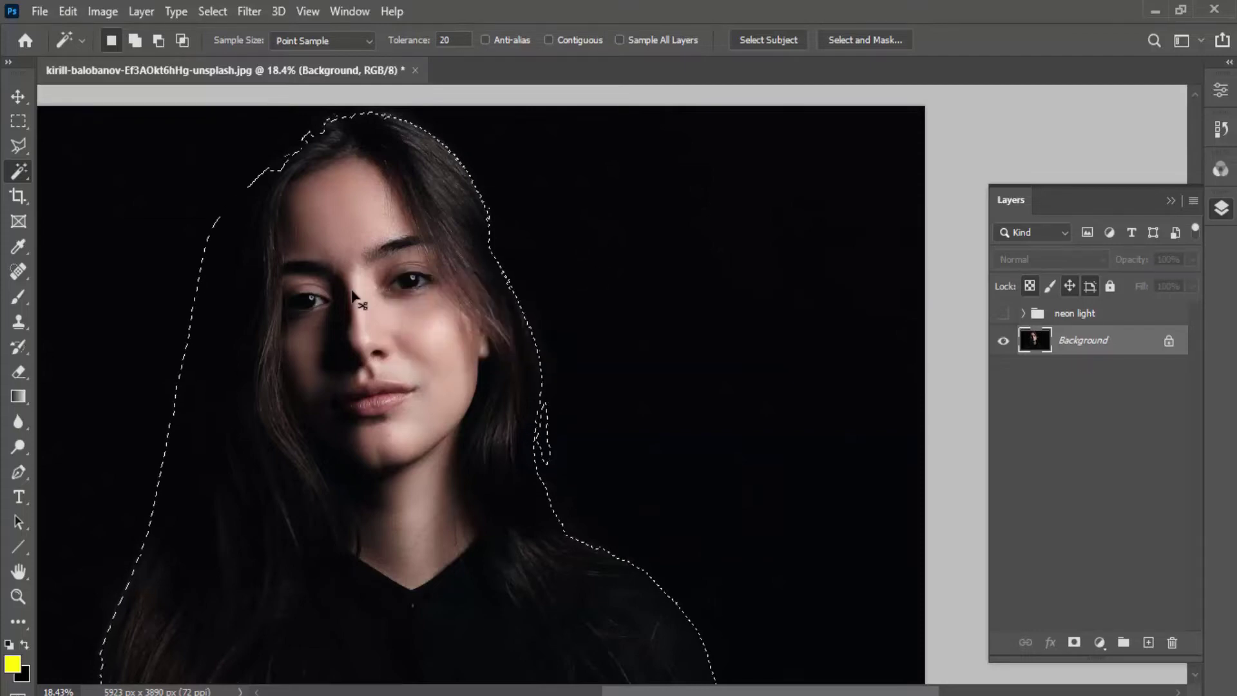
drag(316, 290, 449, 288)
key(s)
key(z)
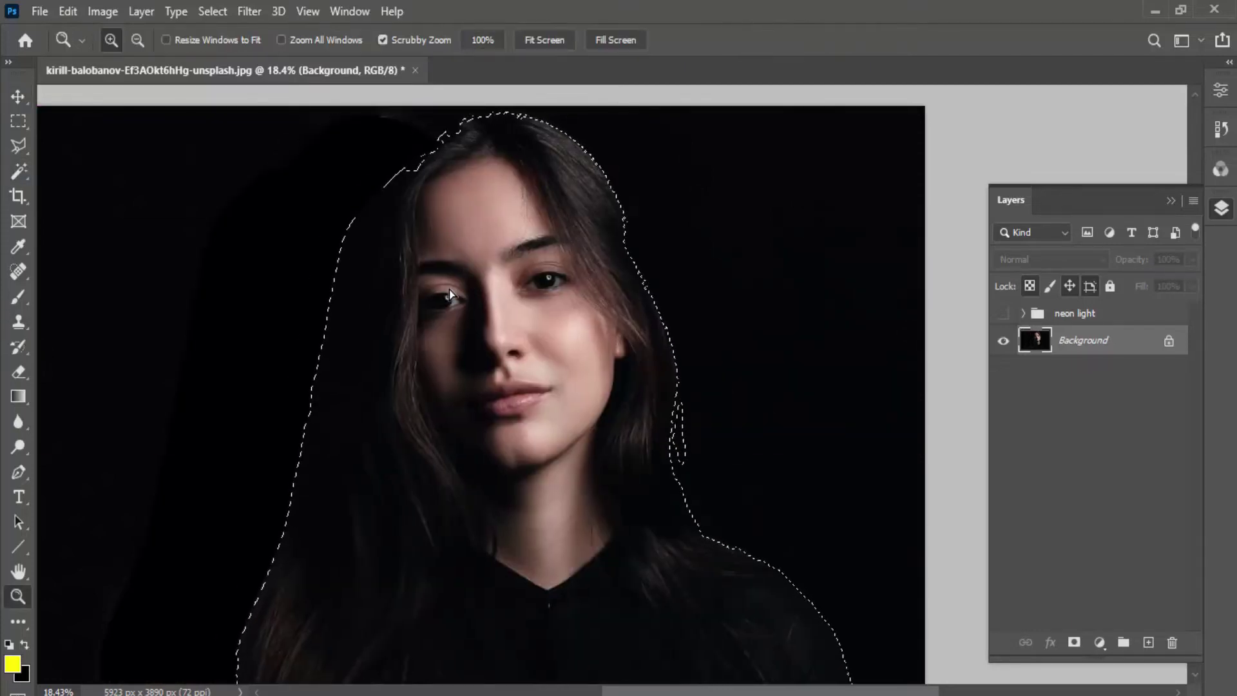
mouse_move(390, 145)
mouse_down()
mouse_move(202, 169)
mouse_move(511, 159)
mouse_move(516, 242)
mouse_move(765, 187)
mouse_up()
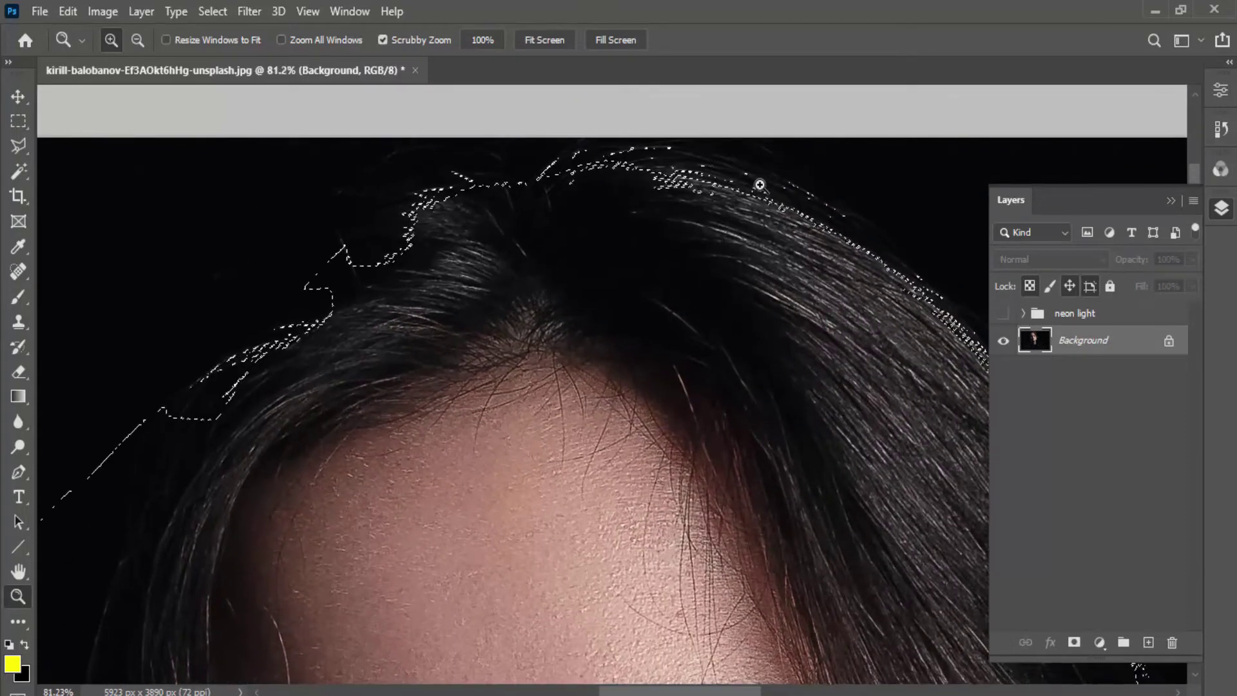
Refine the selection with the Lasso, adding missed hair and trimming background on the left.
key(l)
key(shift+l)
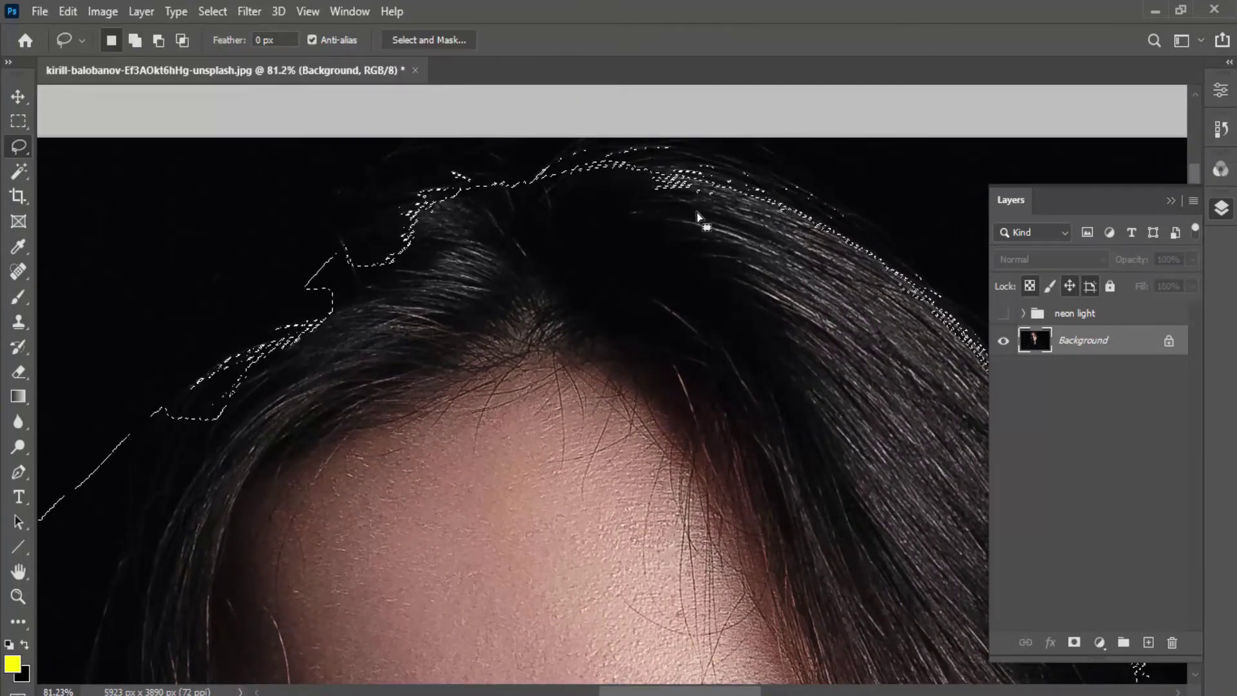
mouse_move(670, 148)
mouse_down()
mouse_move(979, 331)
mouse_move(985, 351)
mouse_up()
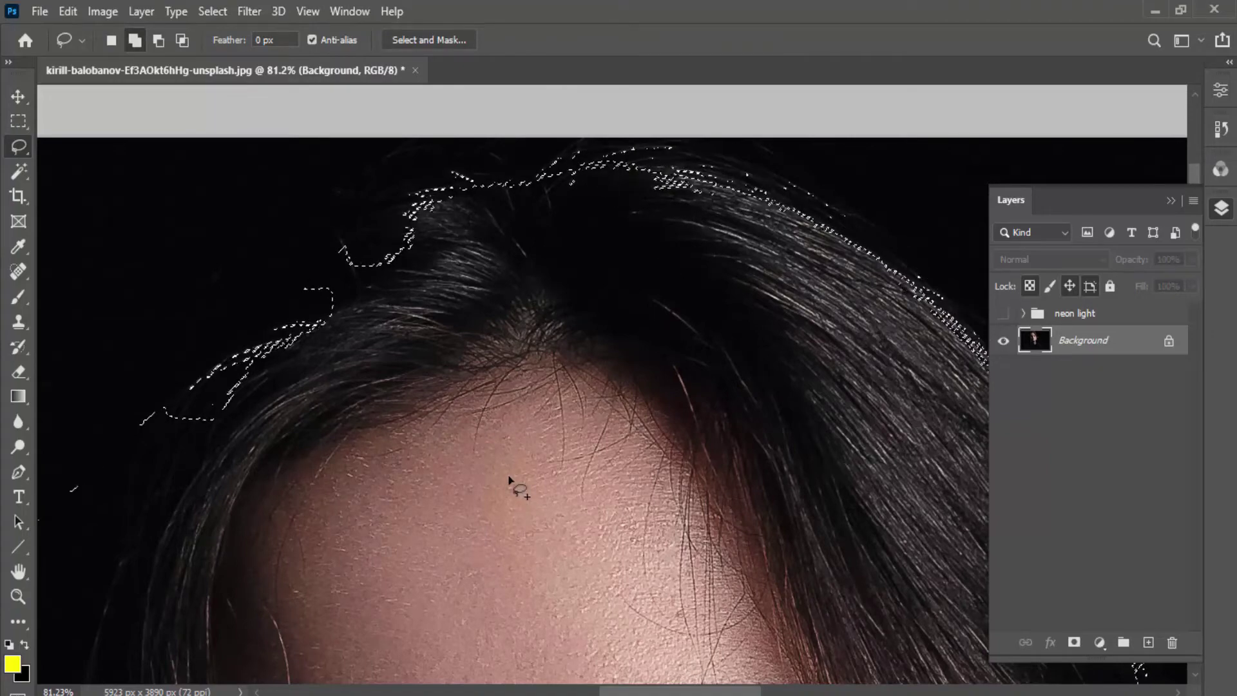
mouse_move(508, 175)
mouse_down()
mouse_move(196, 411)
mouse_move(386, 474)
mouse_up()
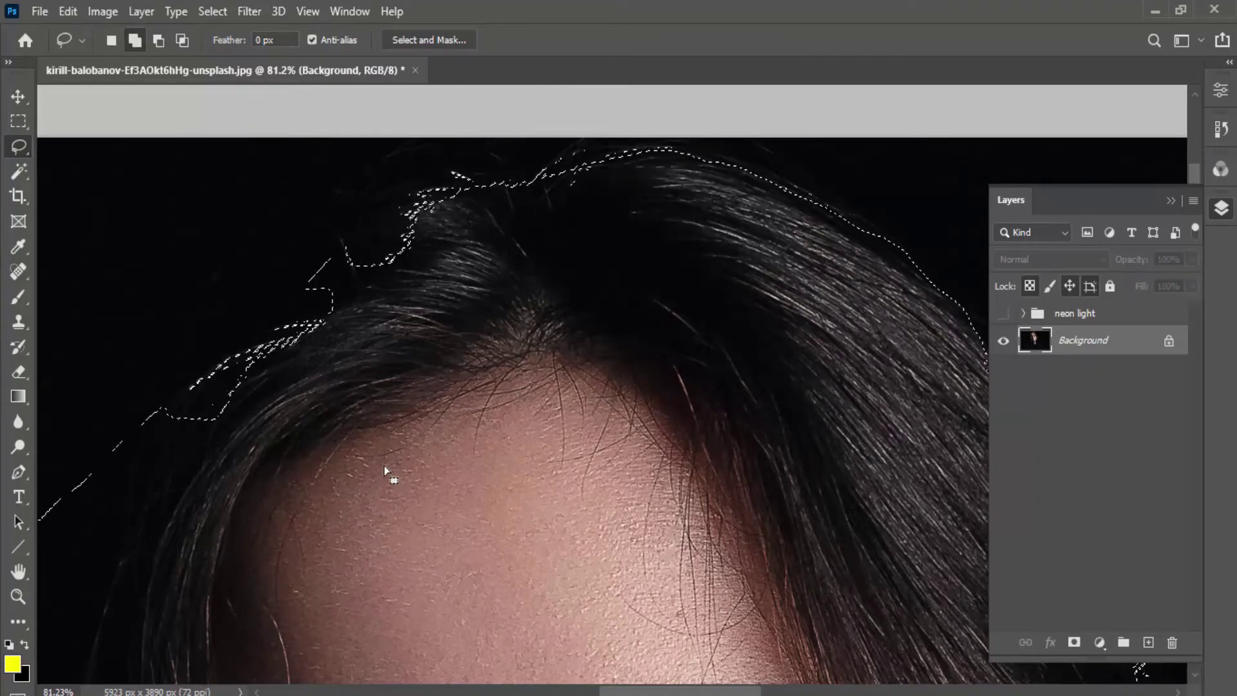
scroll(470, 312, down, 5)
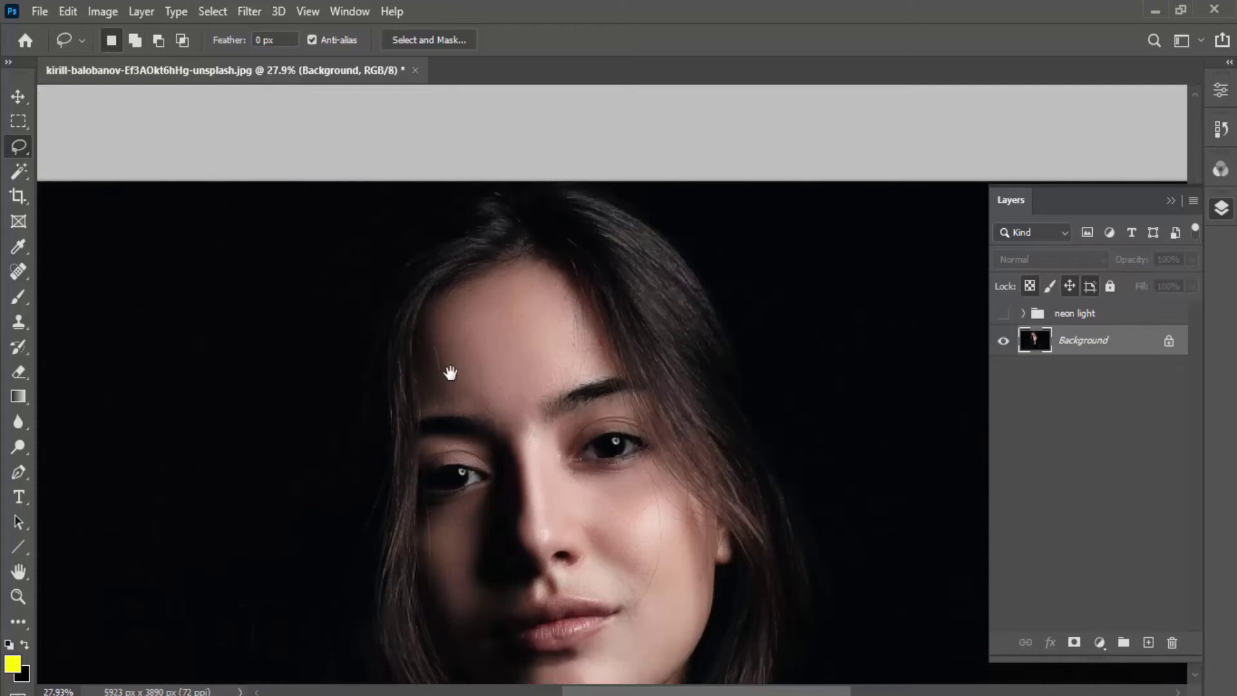
drag(450, 373, 505, 269)
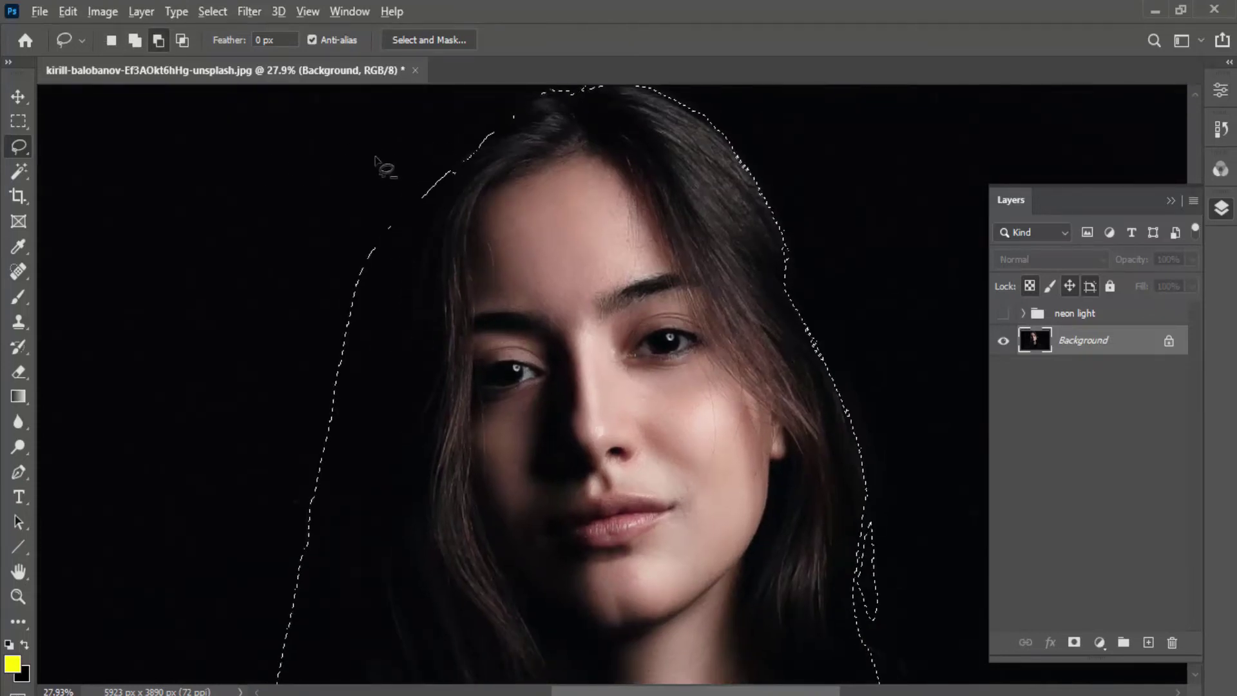
mouse_move(286, 156)
mouse_down()
mouse_move(451, 194)
mouse_move(385, 533)
mouse_move(380, 644)
mouse_move(152, 493)
mouse_up()
drag(341, 551, 405, 229)
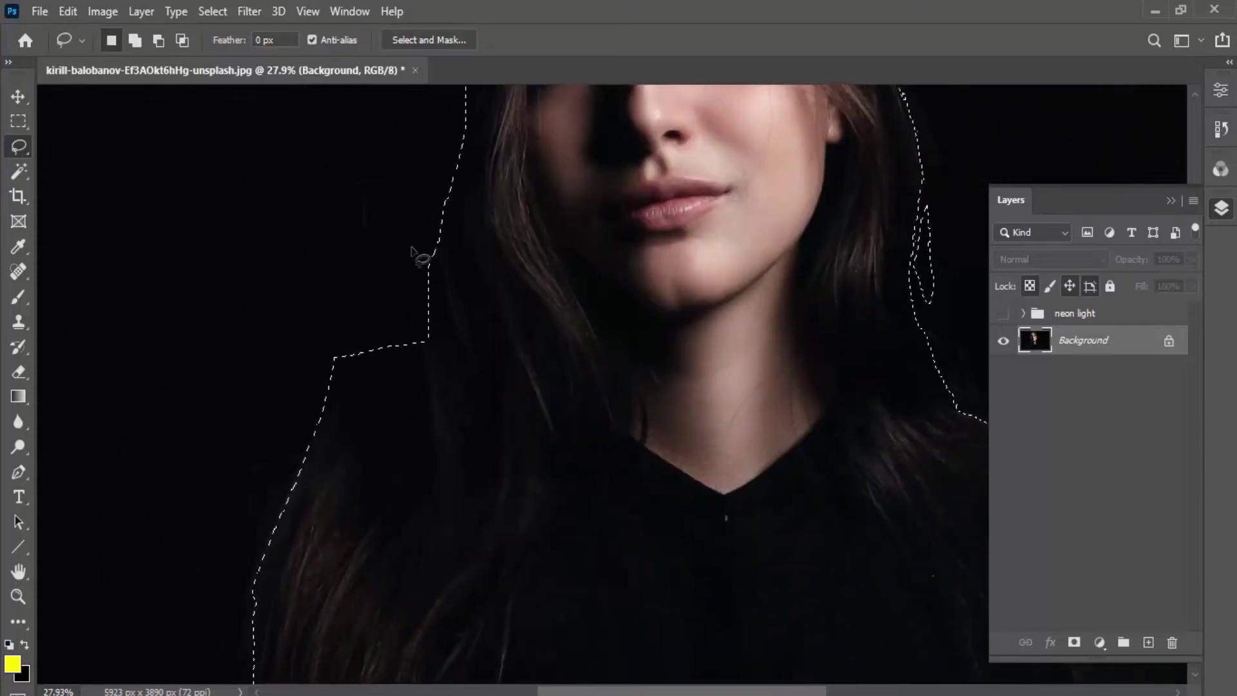
scroll(515, 389, down, 3)
scroll(493, 355, down, 2)
drag(570, 340, 465, 386)
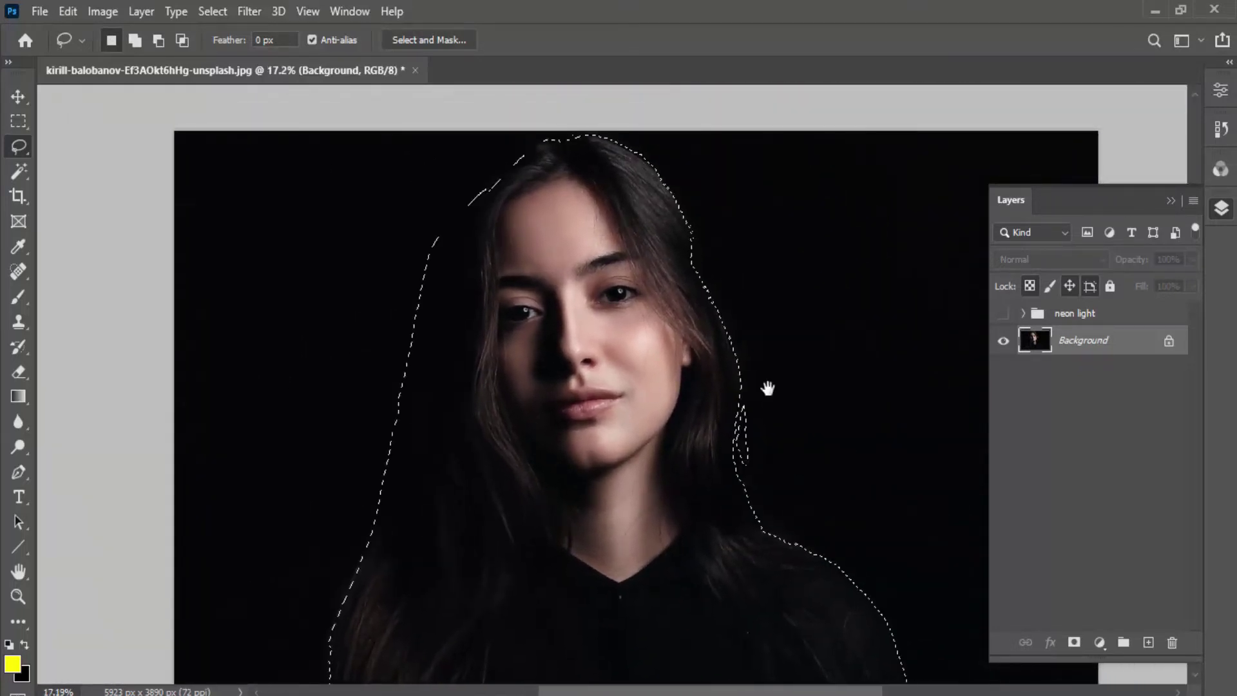
Show the neon light group and mask it to the woman's selection.
click(1003, 313)
click(1108, 316)
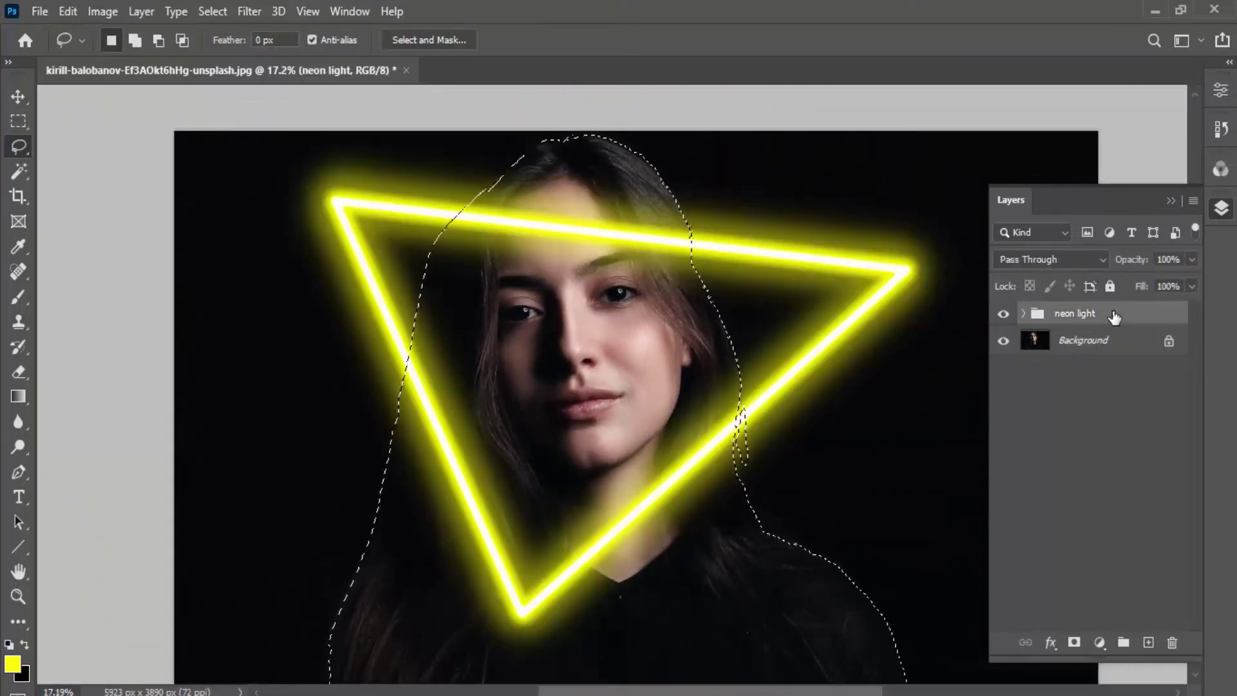
click(1074, 642)
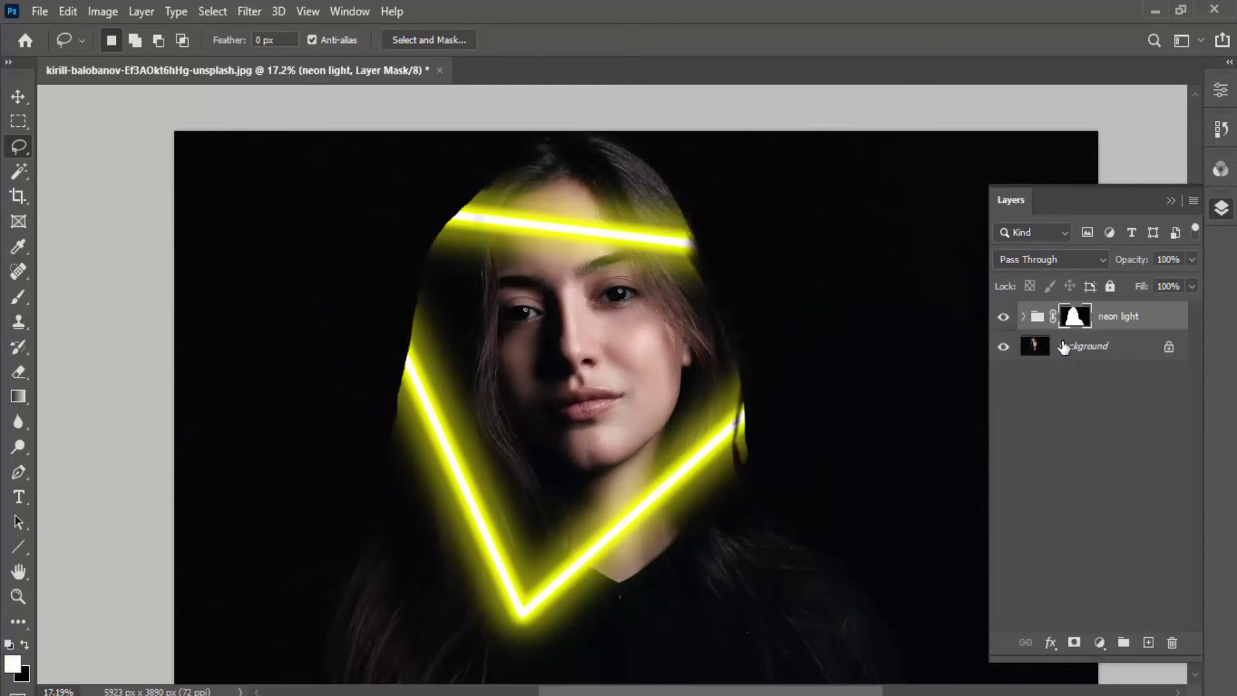
Invert the neon light mask and set a 125 px brush for mask painting.
click(210, 13)
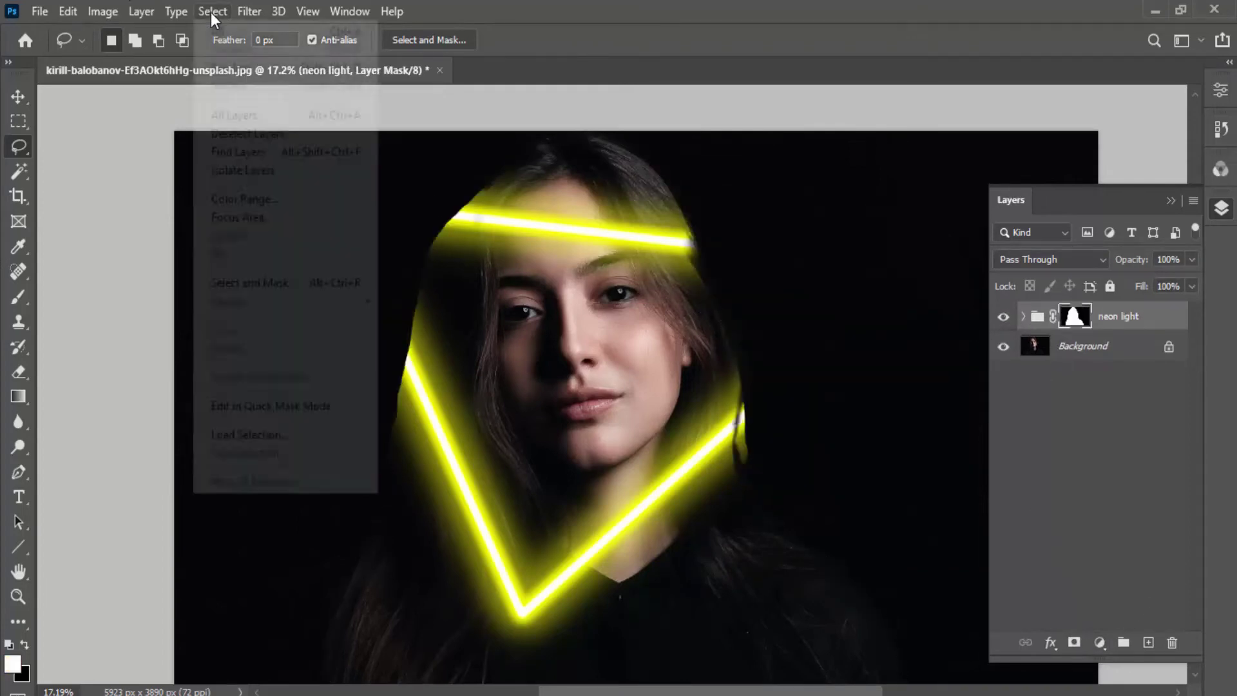
click(218, 28)
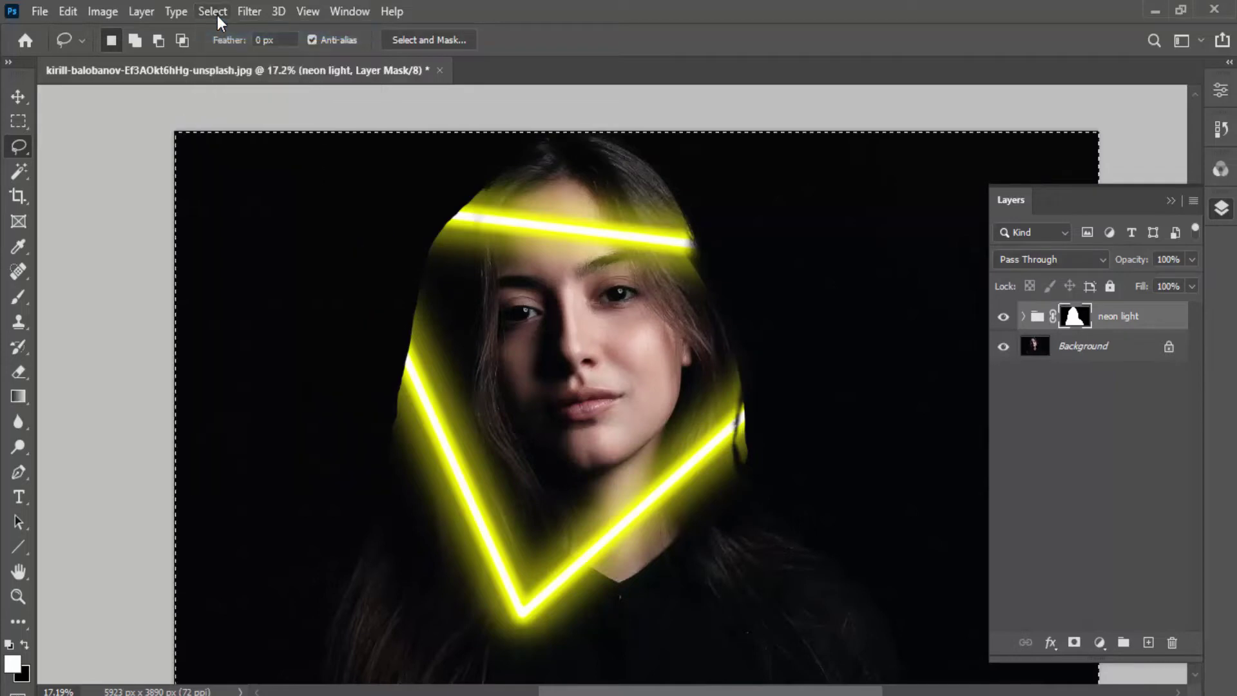
key(ctrl+i)
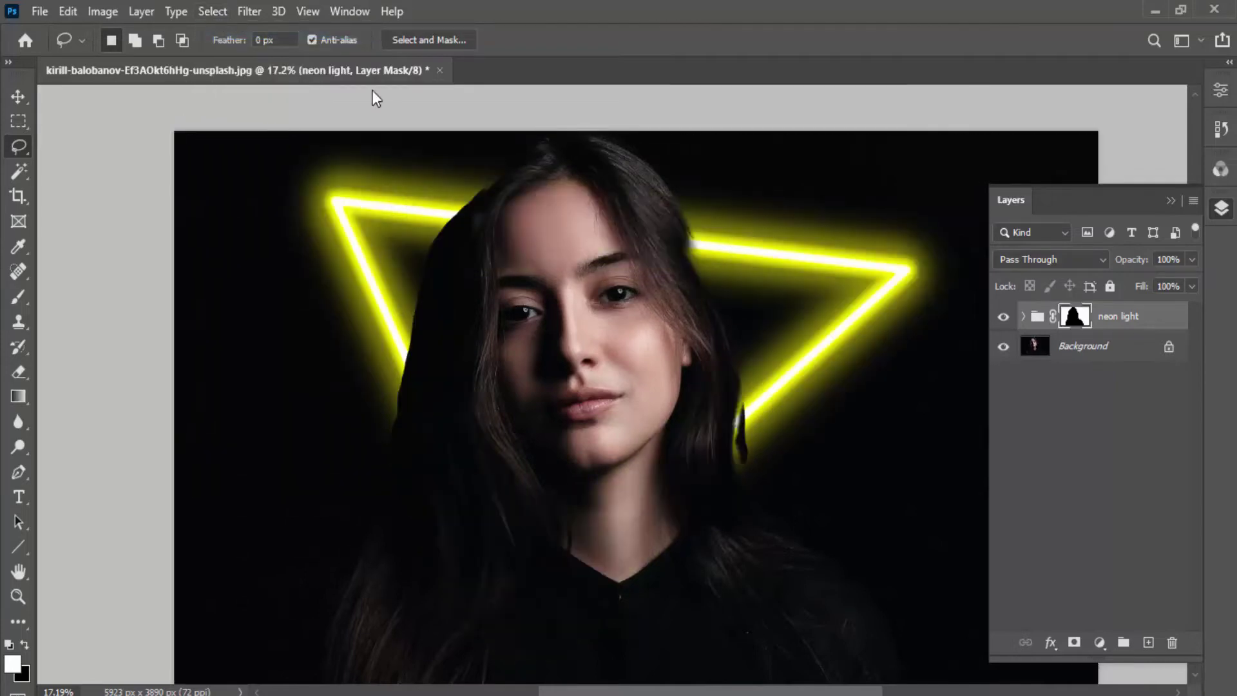
scroll(662, 430, up, 3)
scroll(712, 312, up, 3)
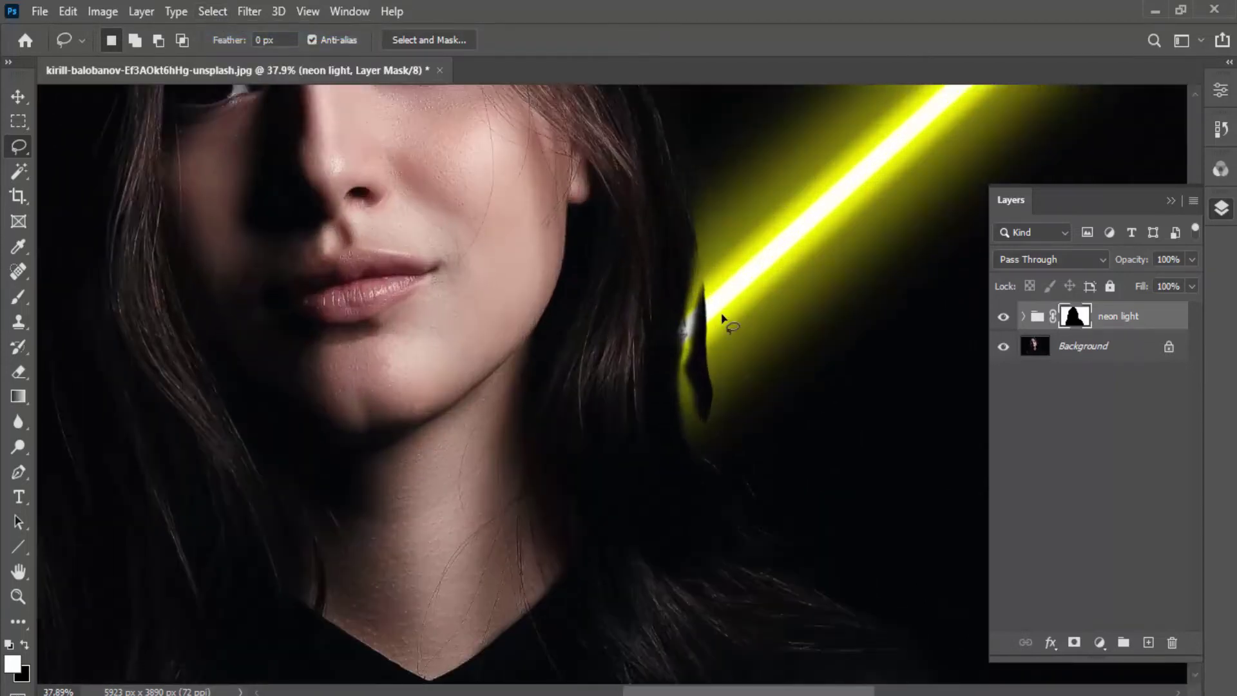
key(b)
key(bracketleft)
key(bracketleft)
key(bracketleft)
key(bracketleft)
key(bracketleft)
key(bracketleft)
key(bracketleft)
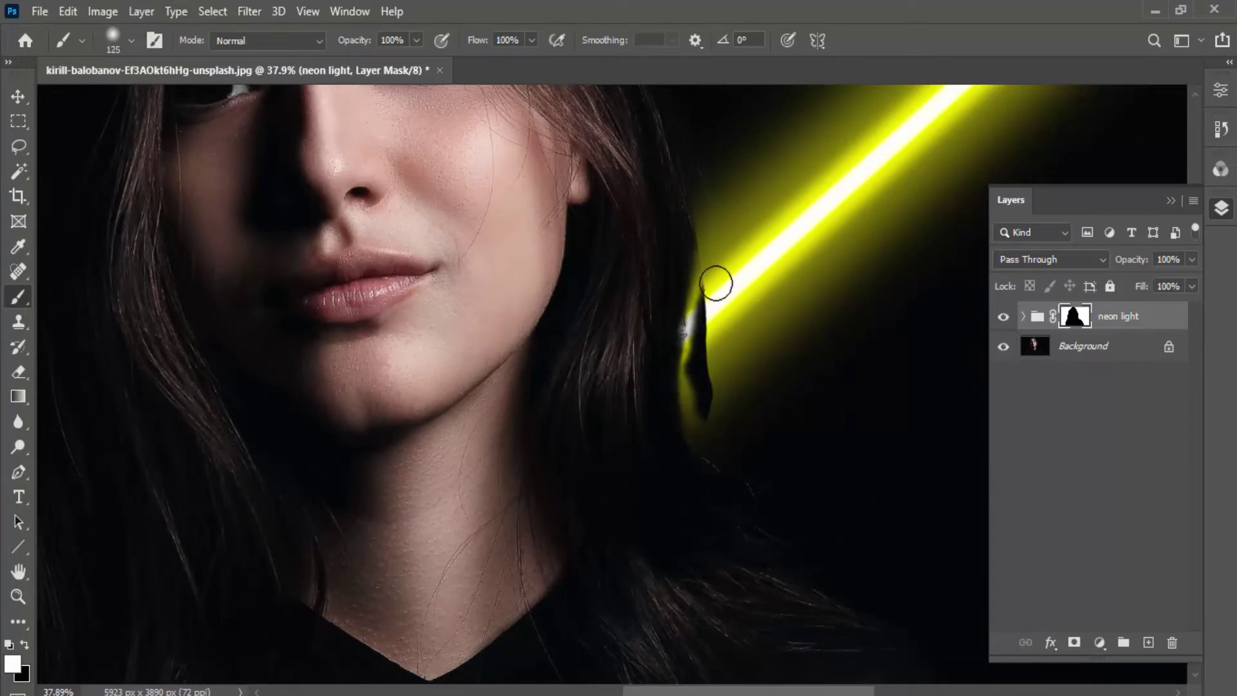
Paint white on the mask to reveal the yellow glow along the dark hair edges.
mouse_move(715, 281)
mouse_down()
mouse_move(699, 393)
mouse_move(729, 644)
mouse_up()
mouse_move(705, 368)
mouse_down()
mouse_move(717, 281)
mouse_move(879, 300)
mouse_up()
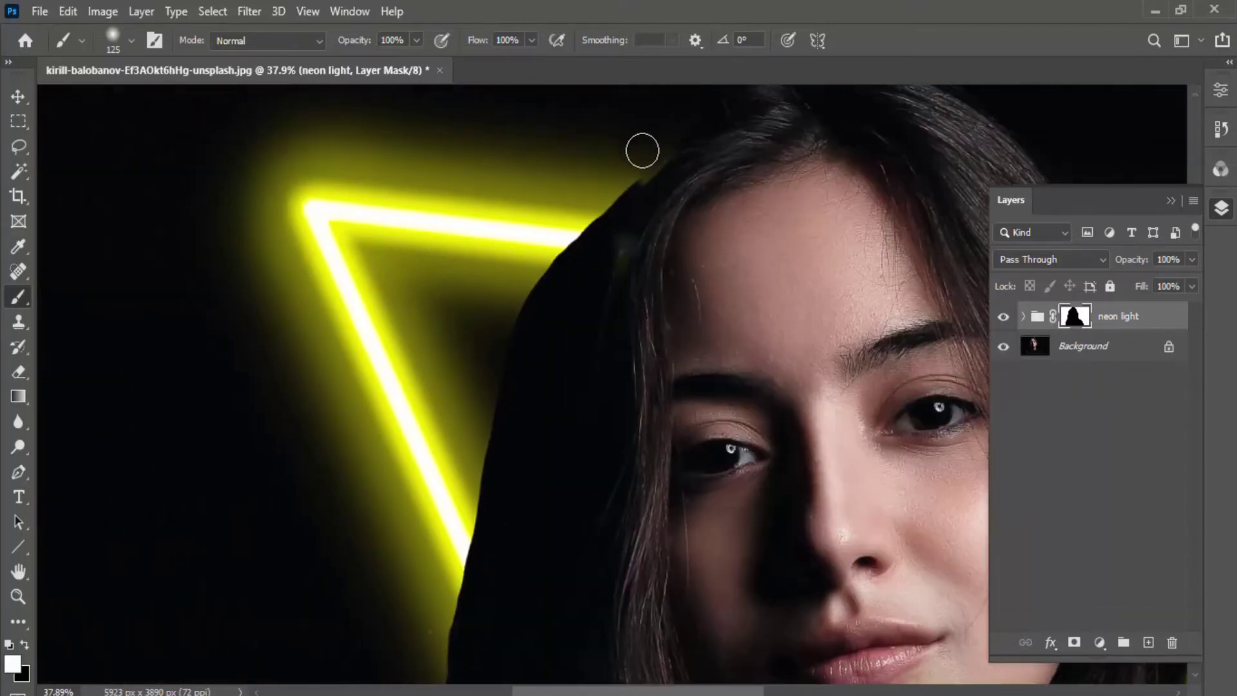
mouse_move(586, 201)
mouse_down()
mouse_move(594, 210)
mouse_move(549, 243)
mouse_move(443, 562)
mouse_up()
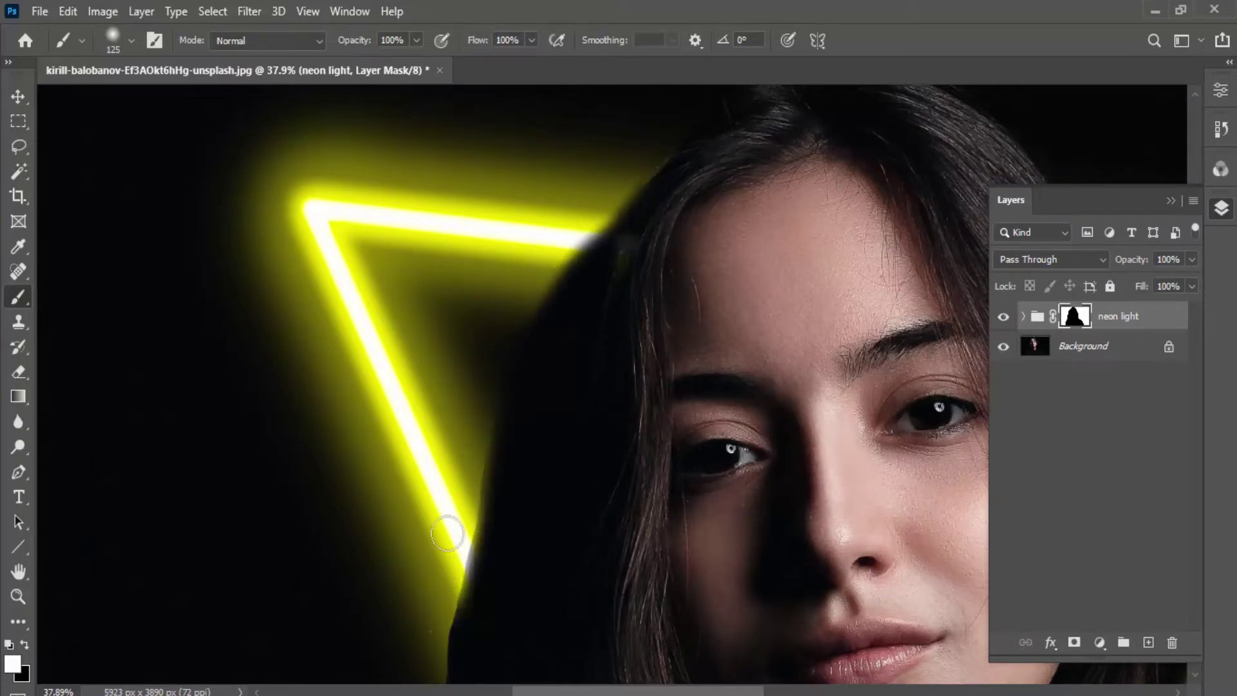
drag(456, 511, 423, 628)
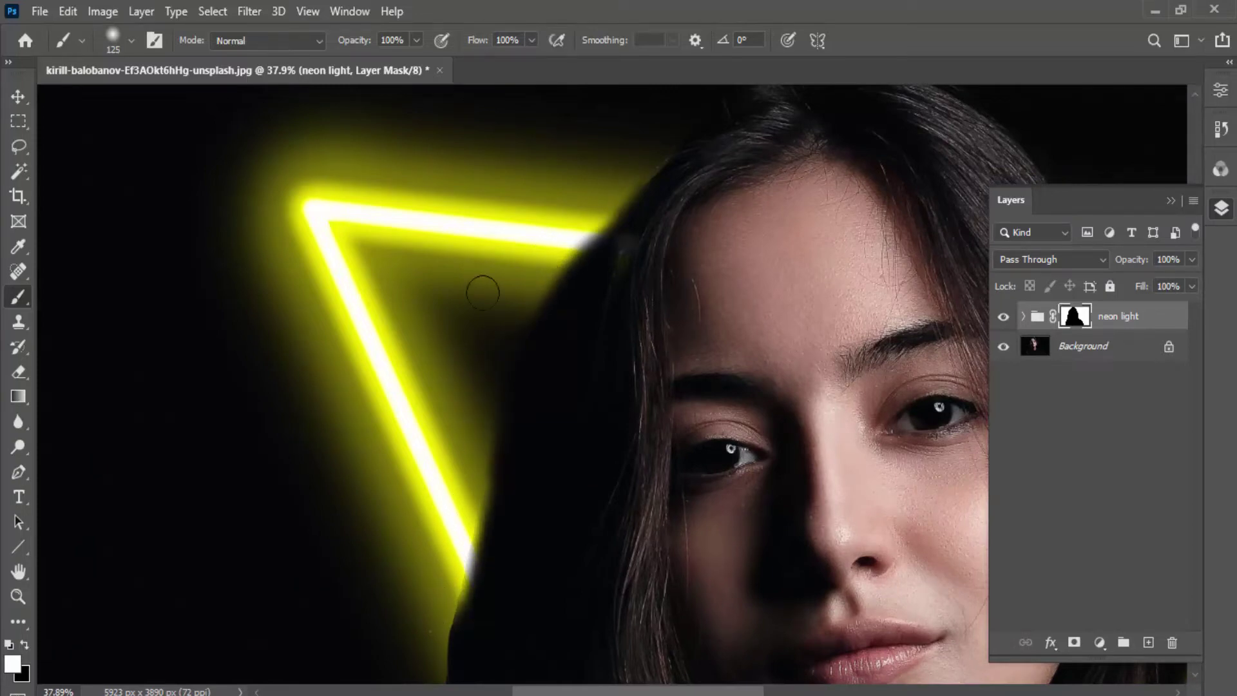
drag(507, 418, 573, 207)
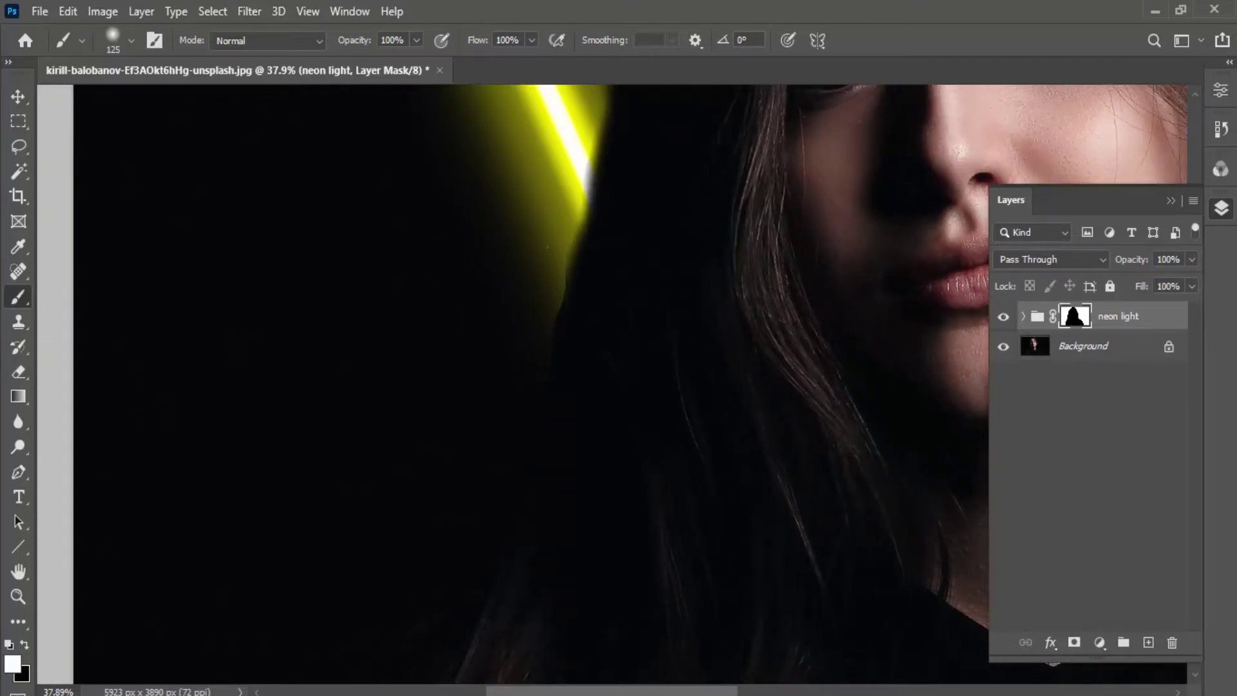
drag(588, 193, 570, 284)
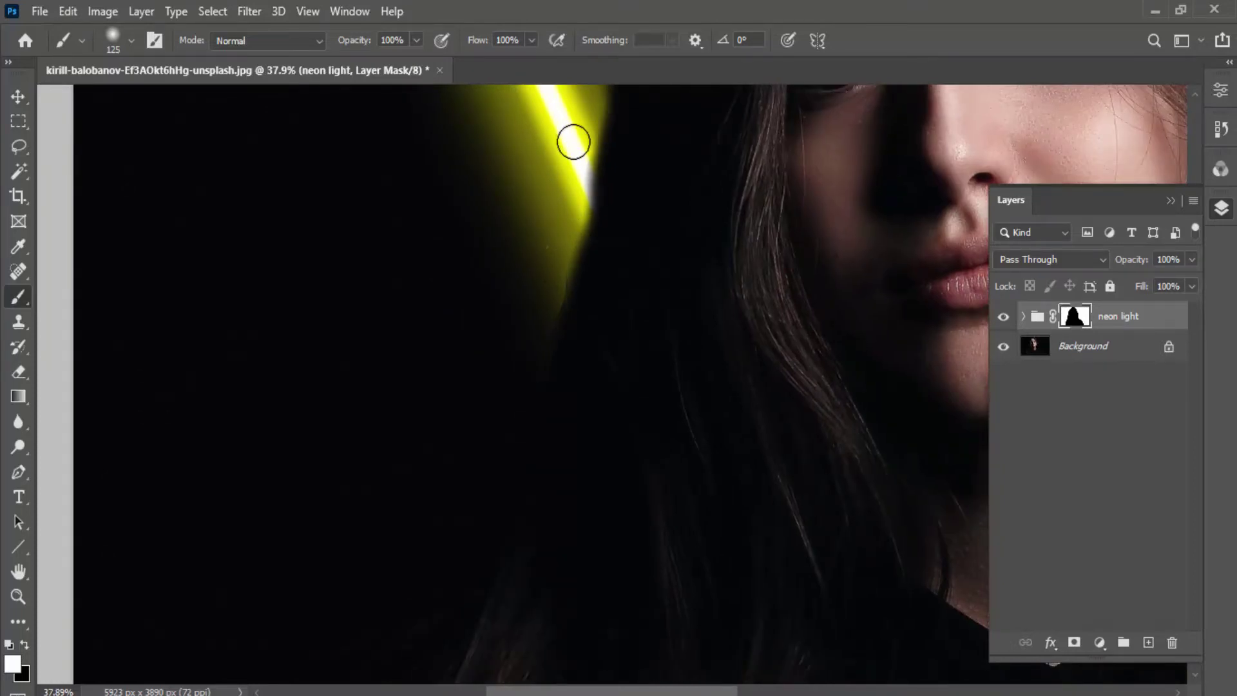
scroll(613, 443, down, 5)
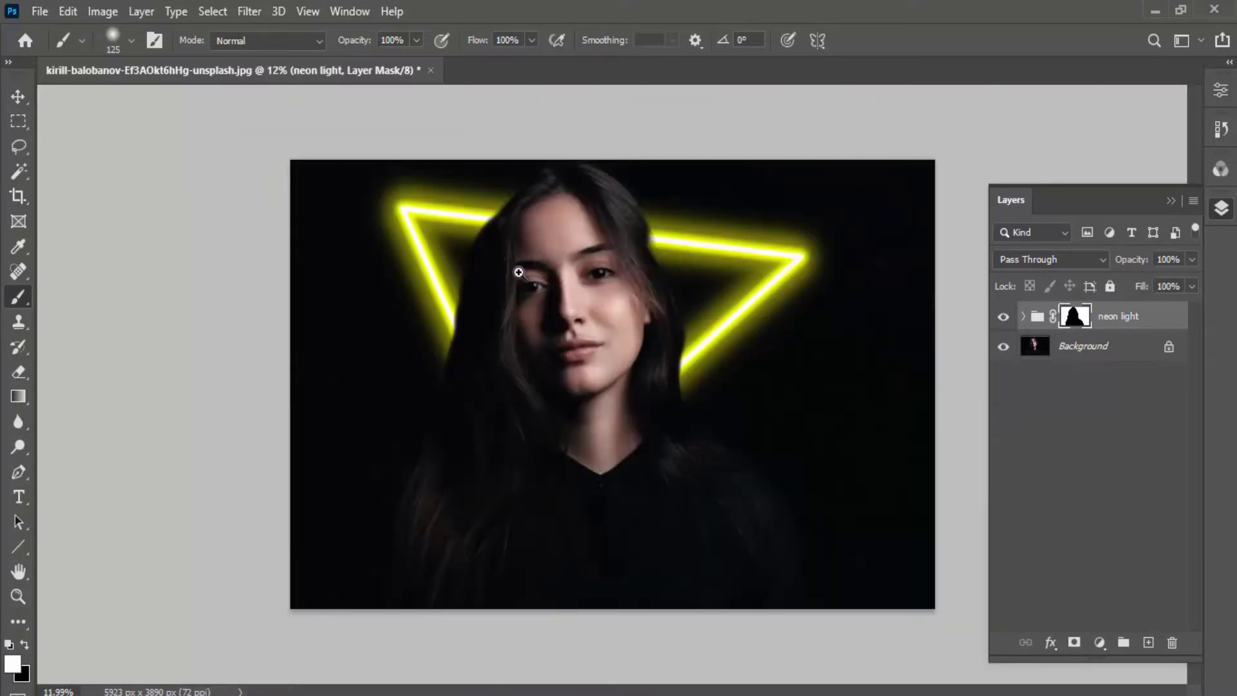
drag(519, 272, 588, 270)
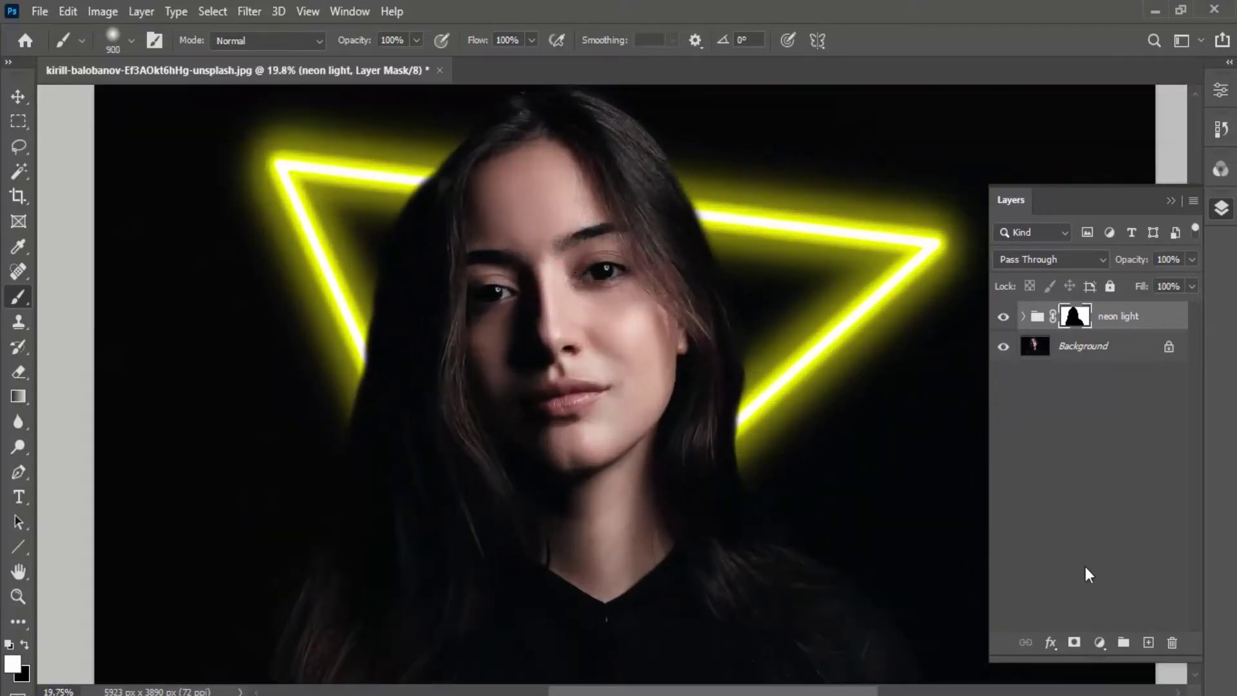
Reveal the triangle over the neck with a 900 px brush and check the whole triangle.
key(bracketright)
key(bracketright)
key(bracketright)
scroll(767, 367, up, 1)
mouse_move(759, 370)
mouse_down()
mouse_move(565, 539)
mouse_move(386, 331)
mouse_move(470, 539)
mouse_move(644, 499)
mouse_up()
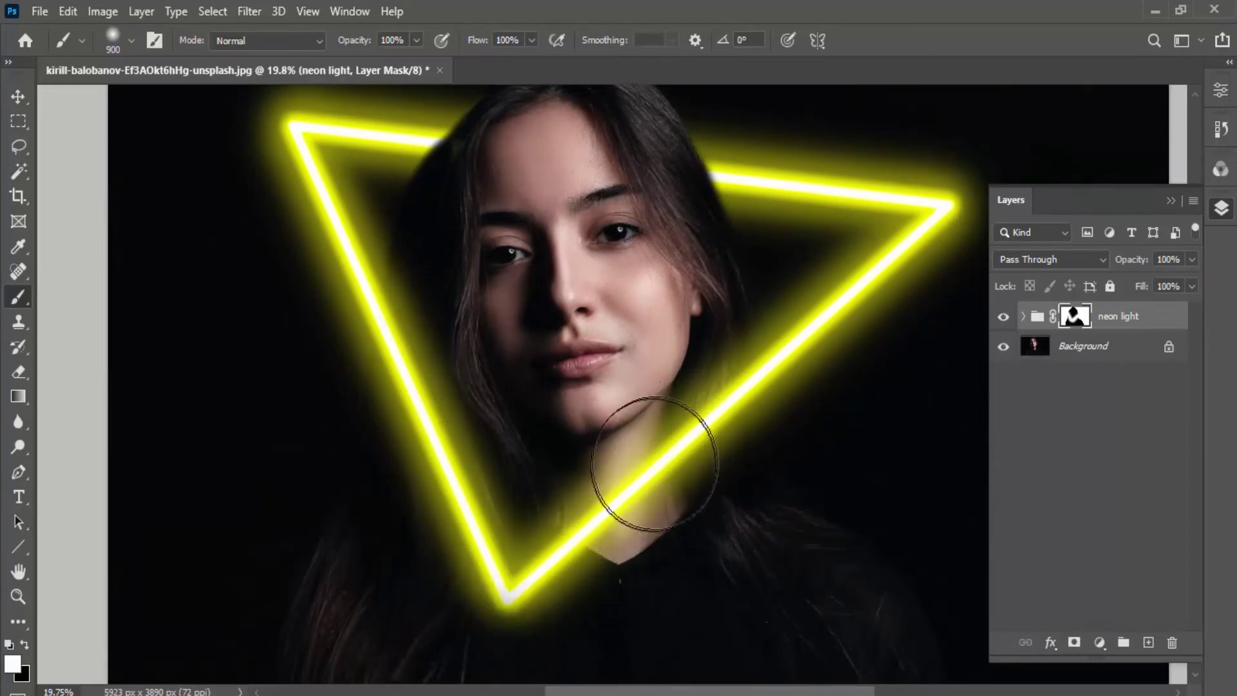
drag(680, 415, 635, 524)
key(bracketleft)
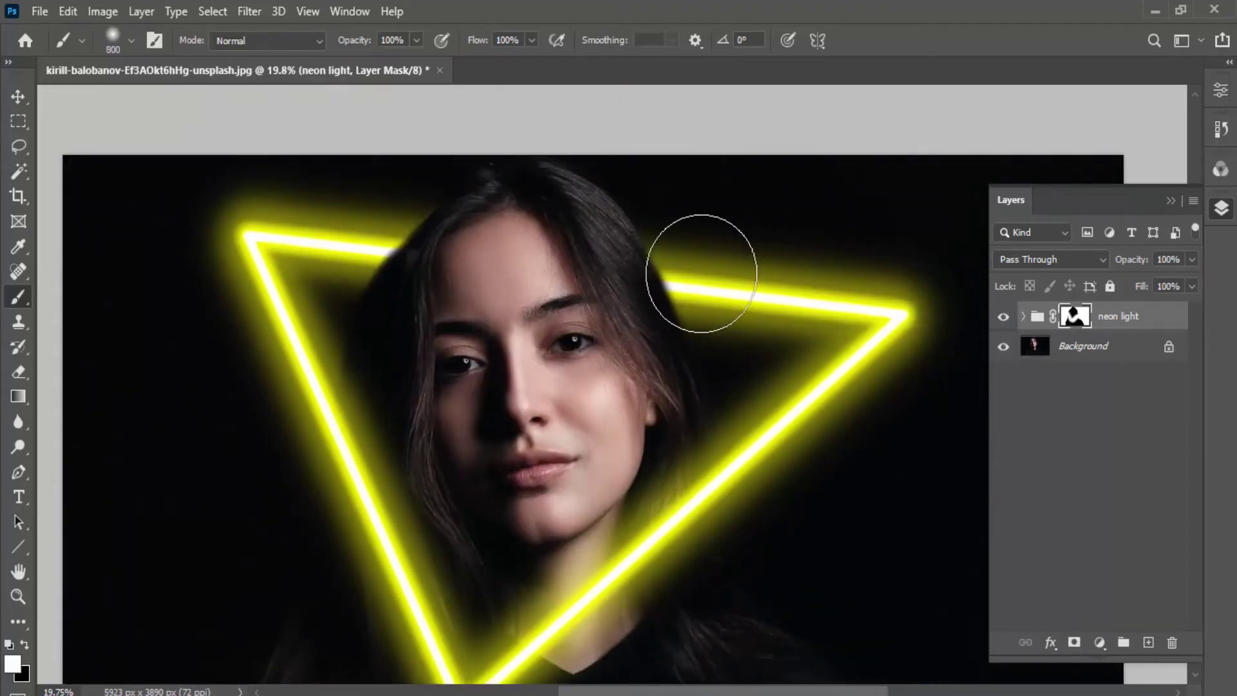
key(bracketleft)
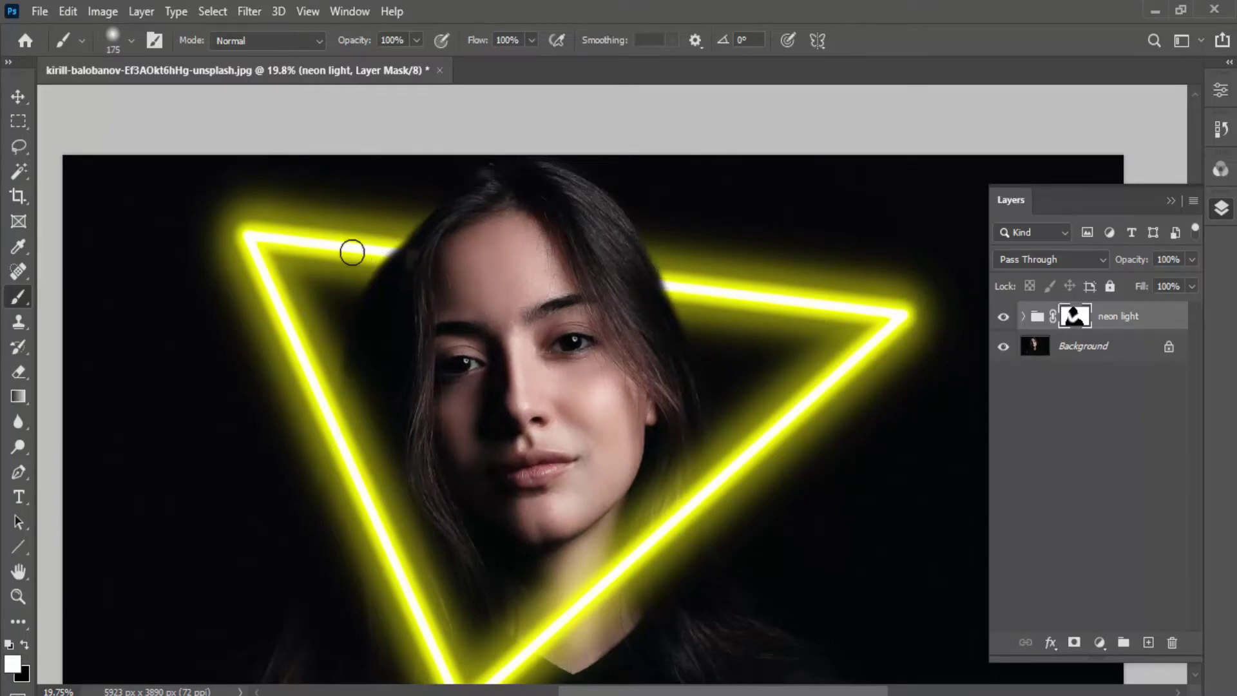
key(z)
mouse_move(518, 305)
mouse_down()
mouse_move(595, 302)
mouse_move(595, 284)
mouse_up()
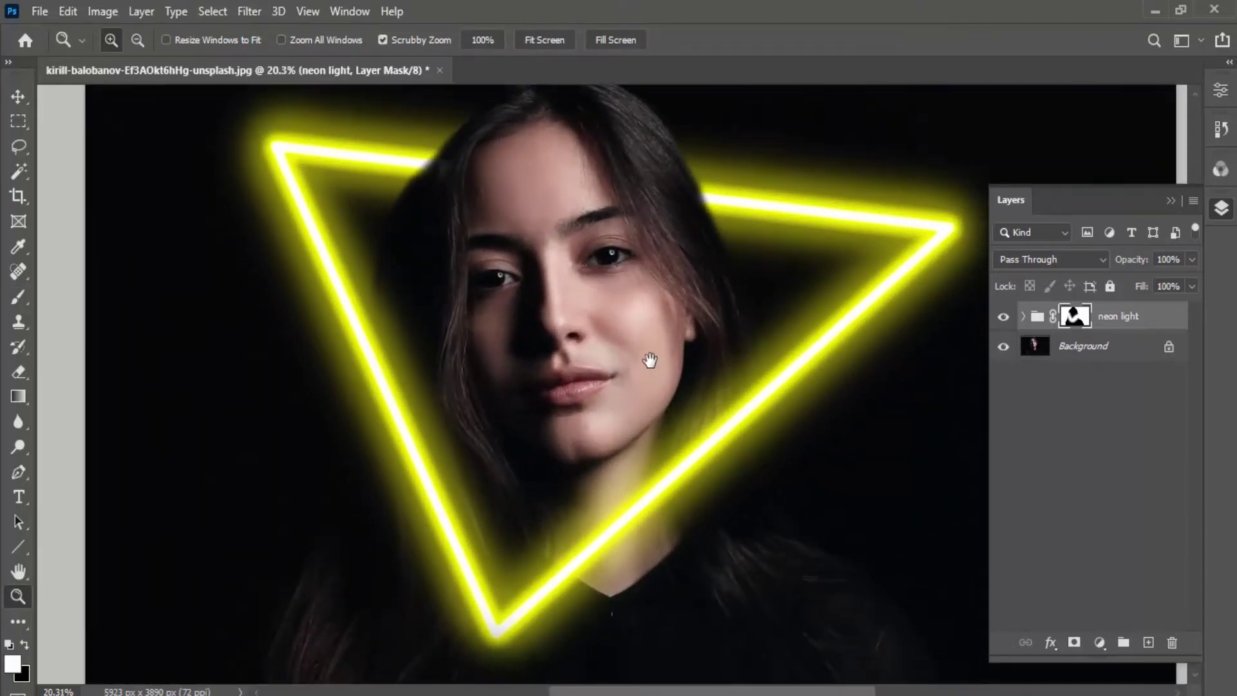
scroll(651, 359, down, 2)
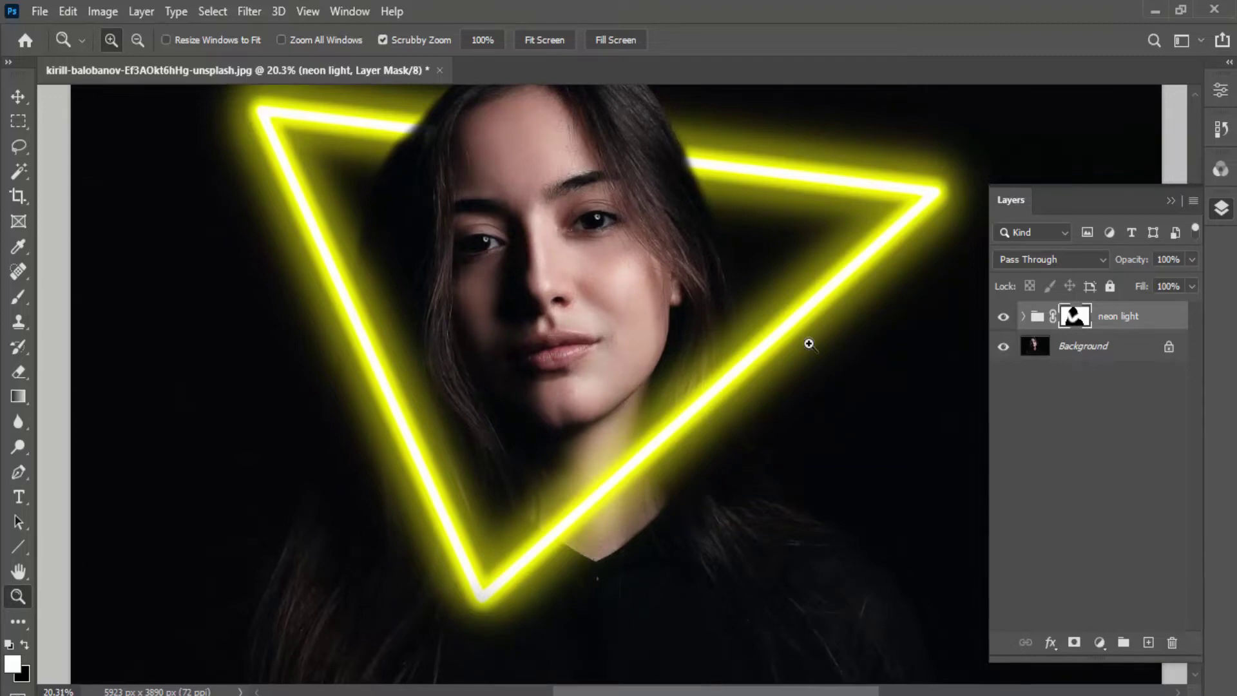
drag(704, 294, 620, 277)
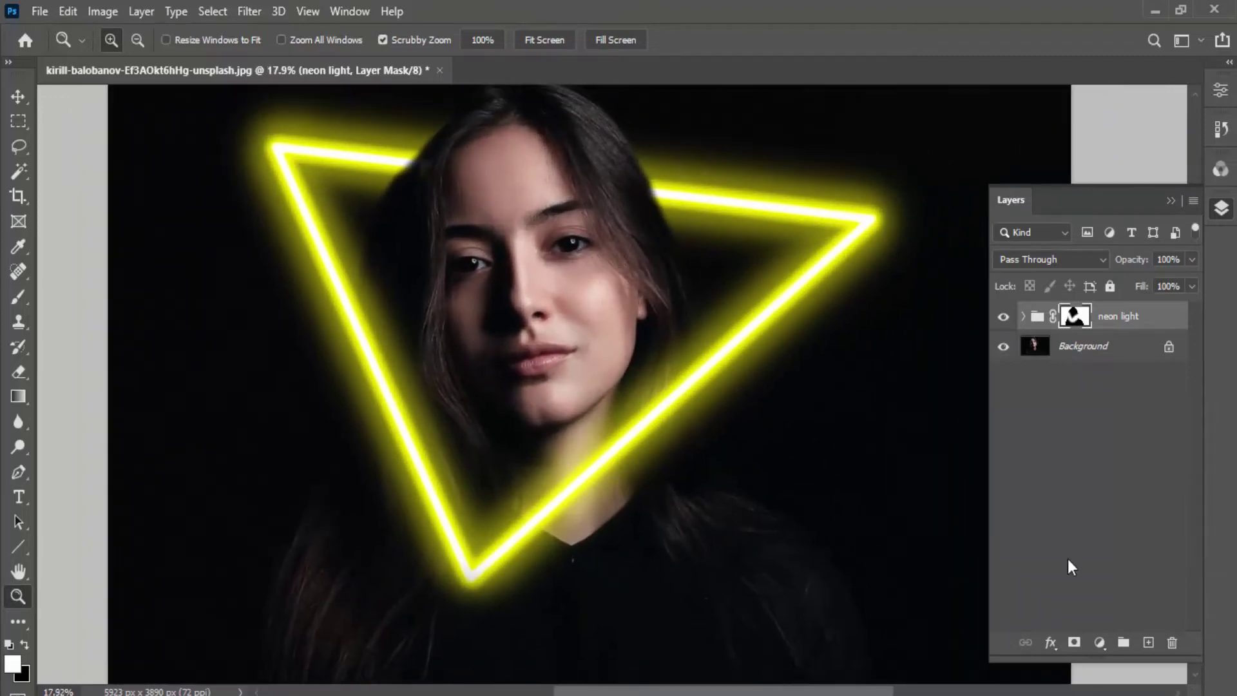
click(1099, 642)
Add a Hue/Saturation adjustment colorized at Hue 58, Saturation 100, then return to the Layers panel.
click(1142, 454)
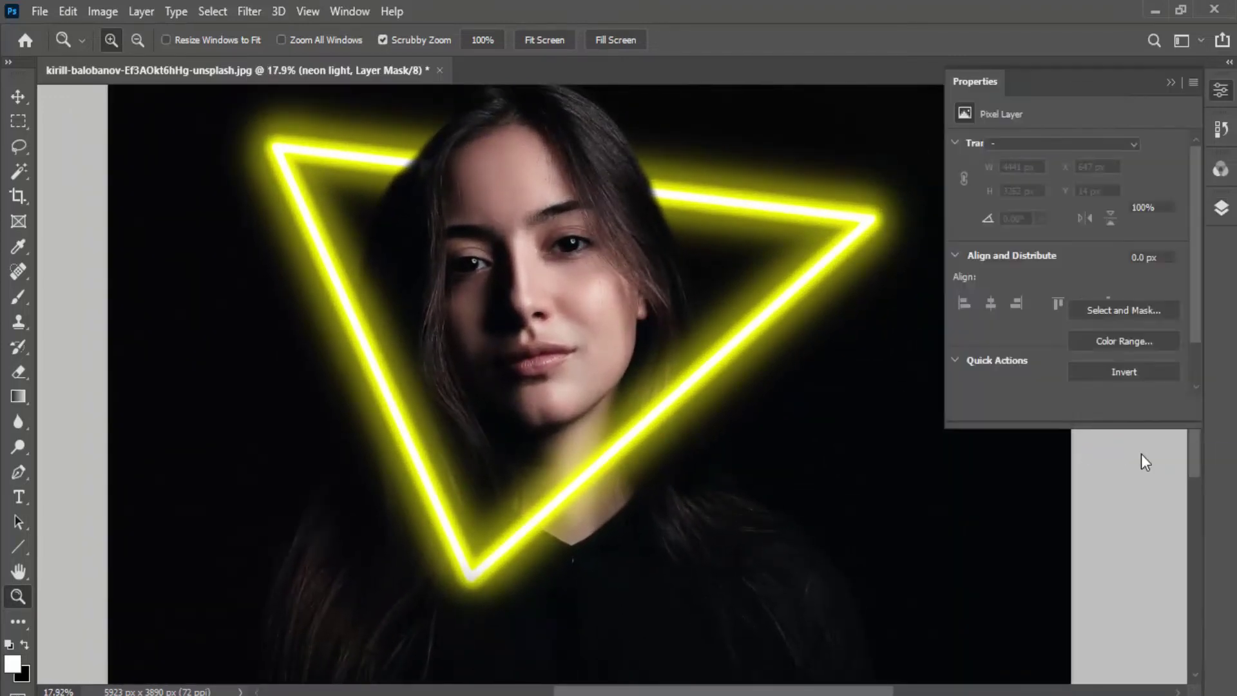
click(1049, 320)
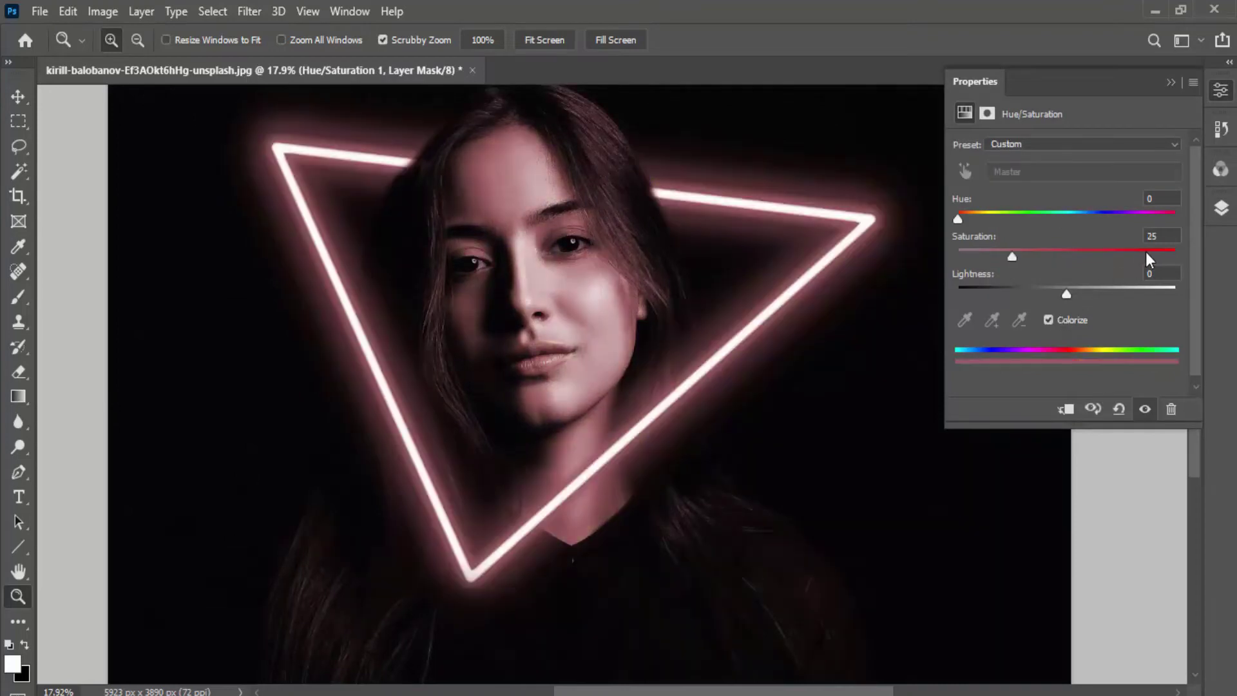
drag(1146, 254, 1177, 255)
drag(968, 216, 989, 218)
drag(726, 245, 704, 249)
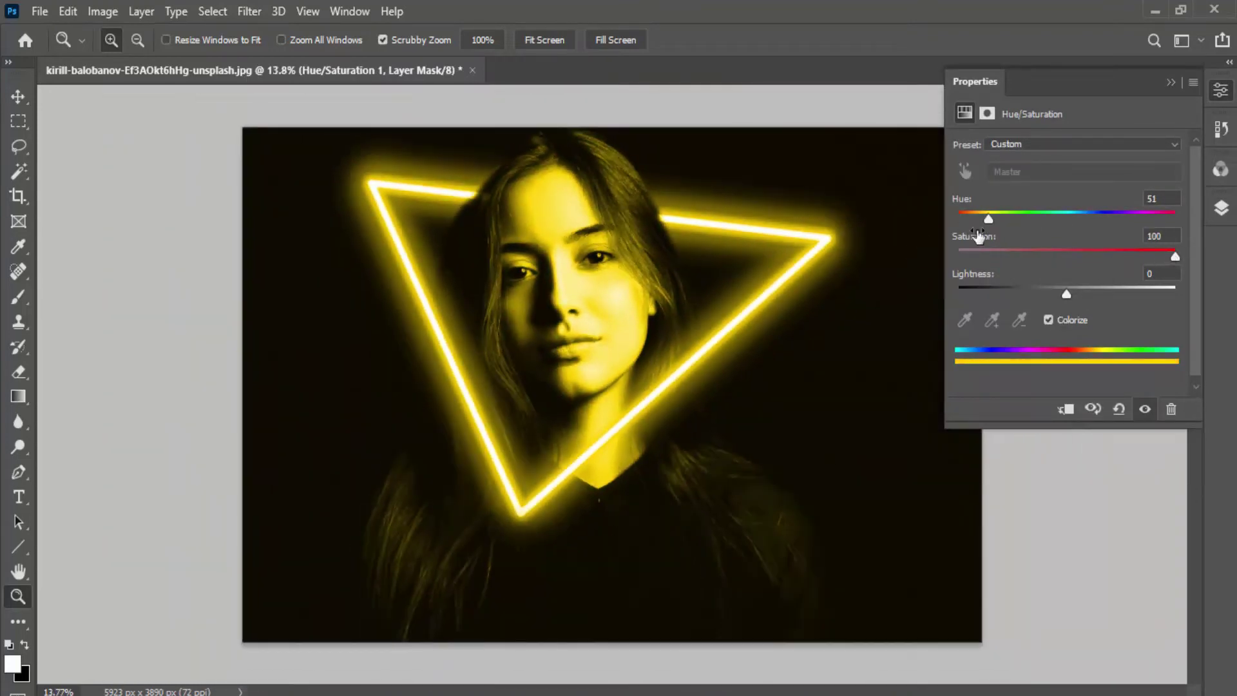
drag(989, 224, 993, 222)
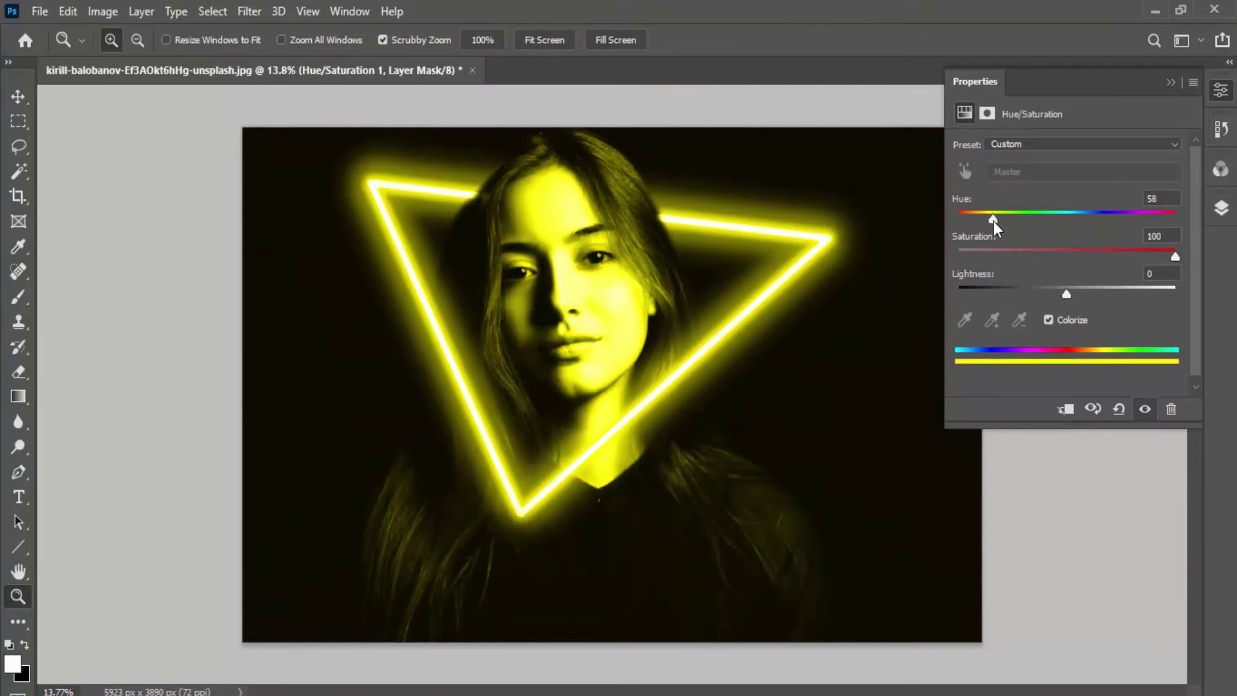
click(1226, 95)
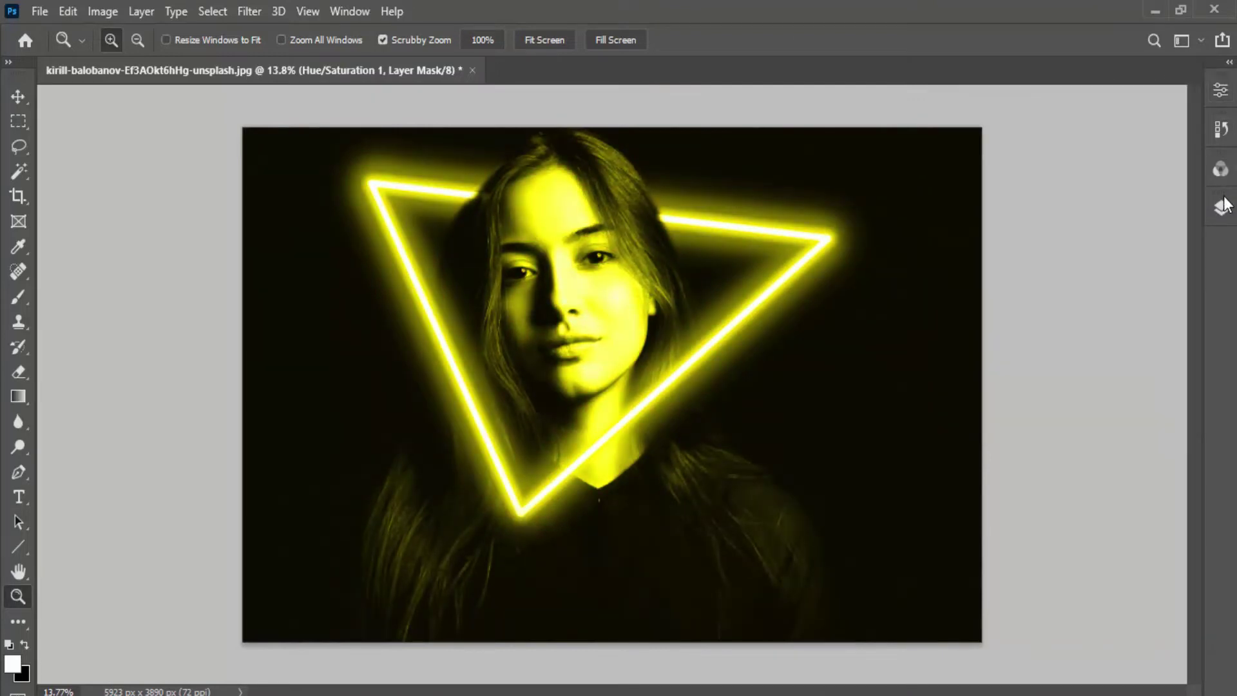
click(1221, 208)
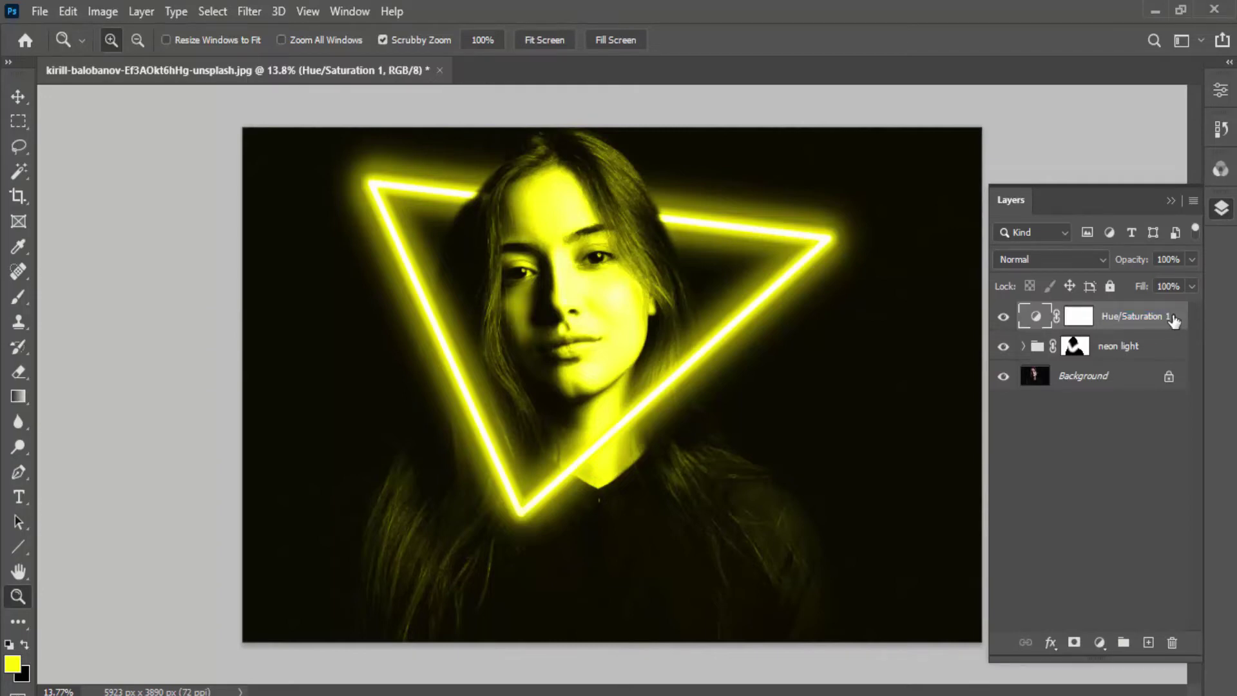
Split the dark Blend If slider in Hue/Saturation 1's Blending Options to soften the tint.
double_click(1029, 315)
scroll(429, 318, down, 1)
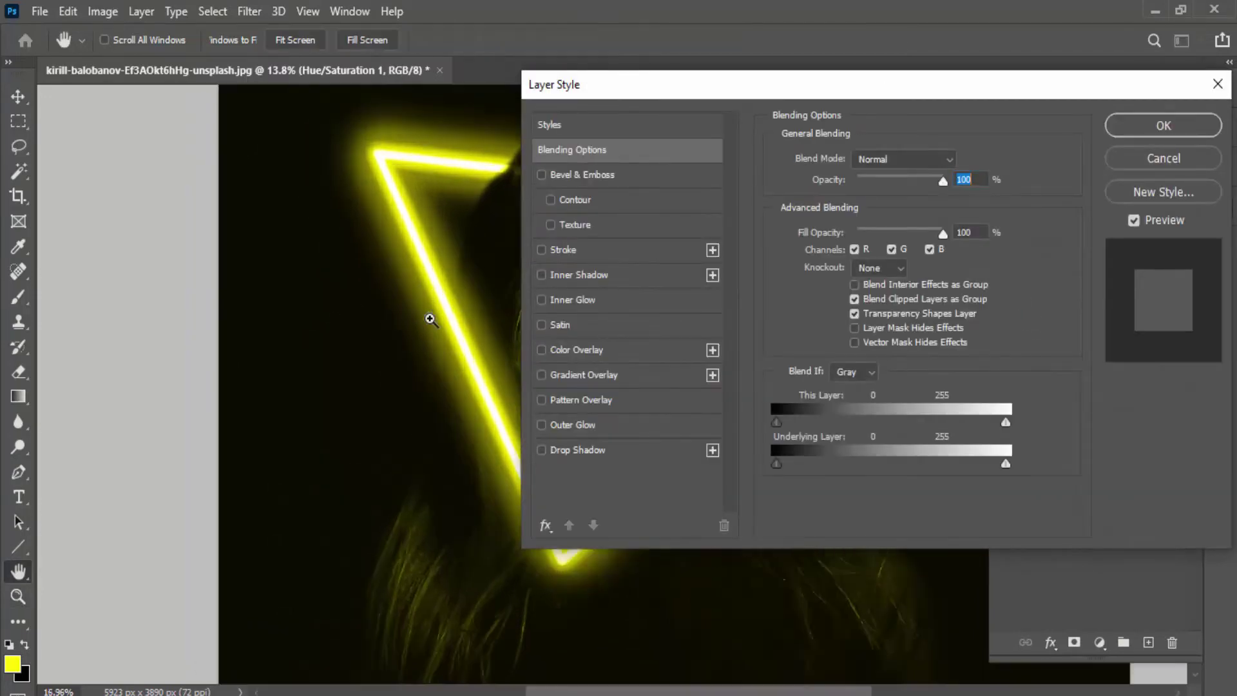
scroll(412, 314, up, 3)
drag(436, 319, 127, 290)
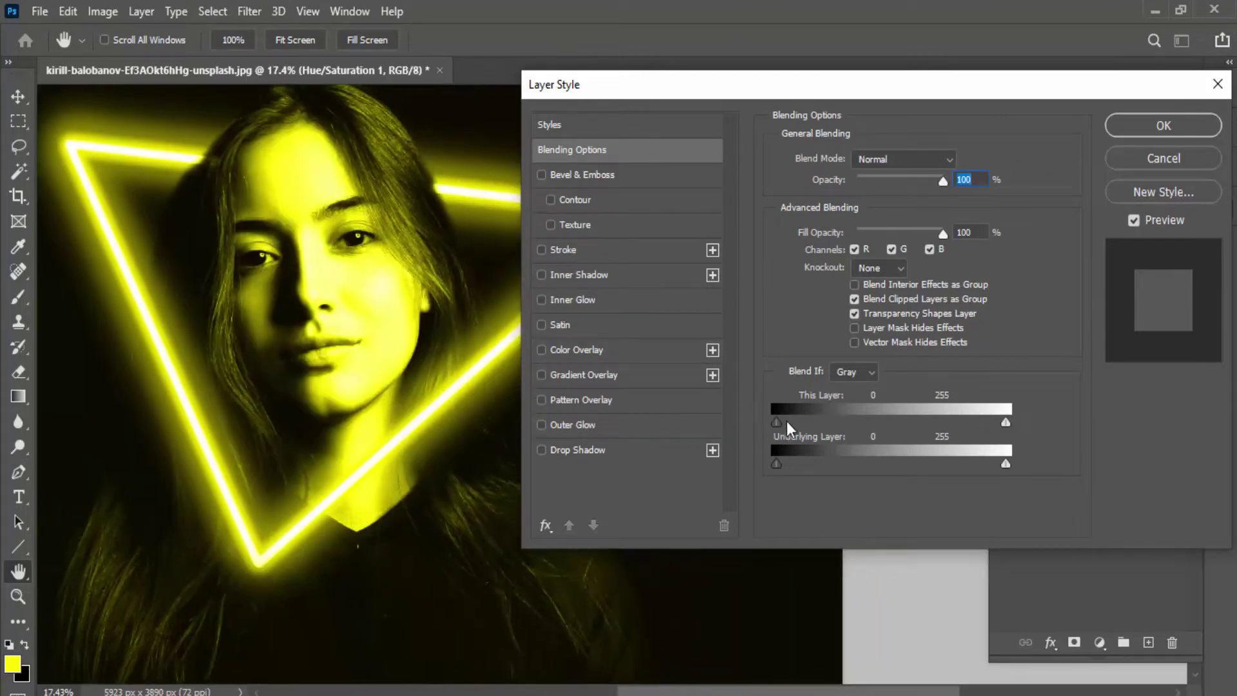
mouse_move(786, 421)
mouse_down()
mouse_move(818, 420)
mouse_move(749, 420)
mouse_up()
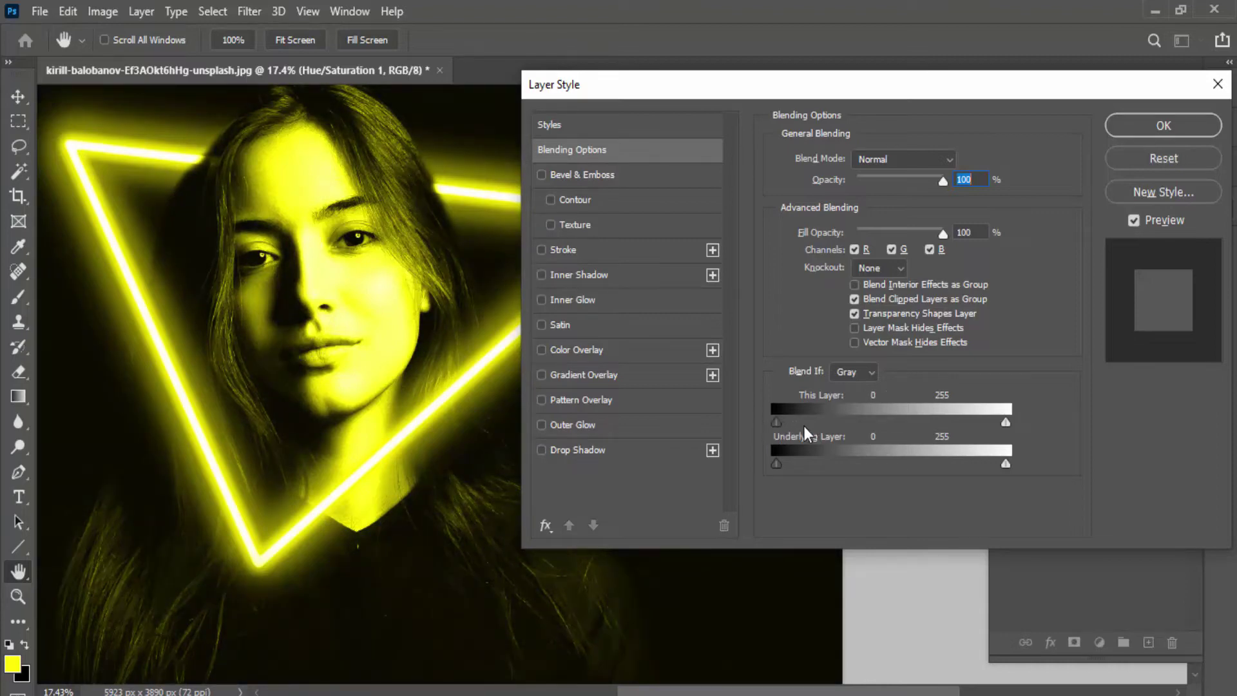
drag(793, 425, 924, 429)
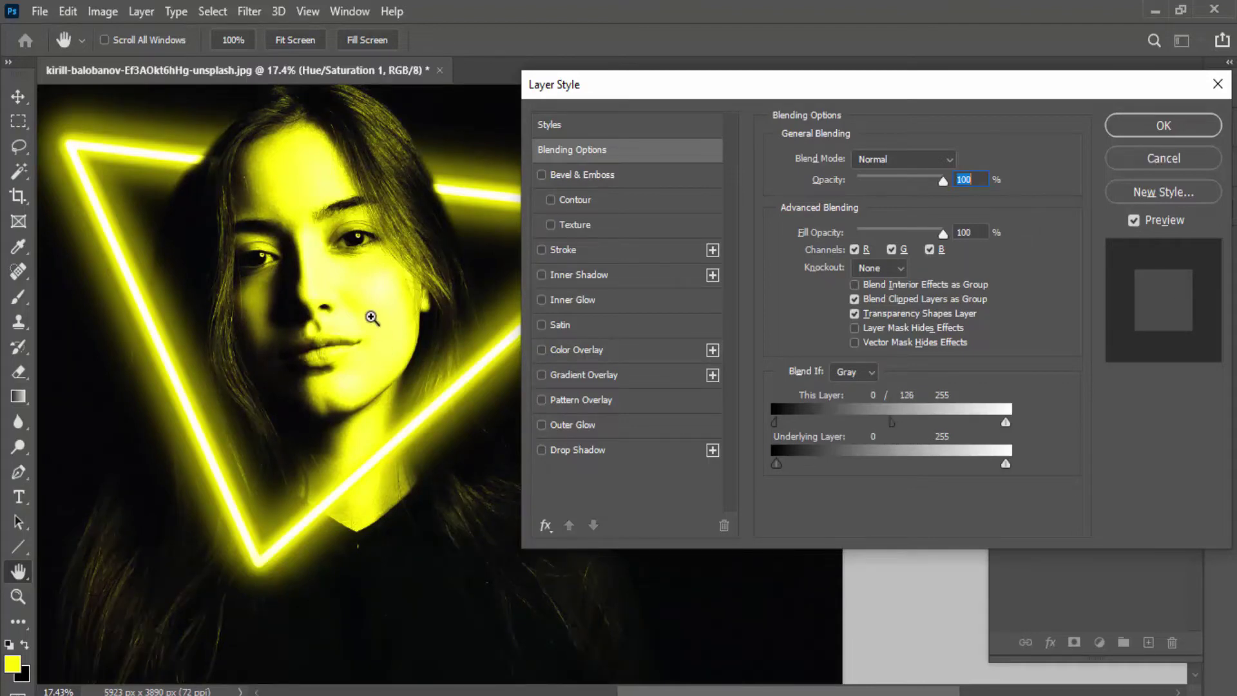
mouse_move(373, 318)
mouse_down()
mouse_move(311, 326)
mouse_move(349, 334)
mouse_up()
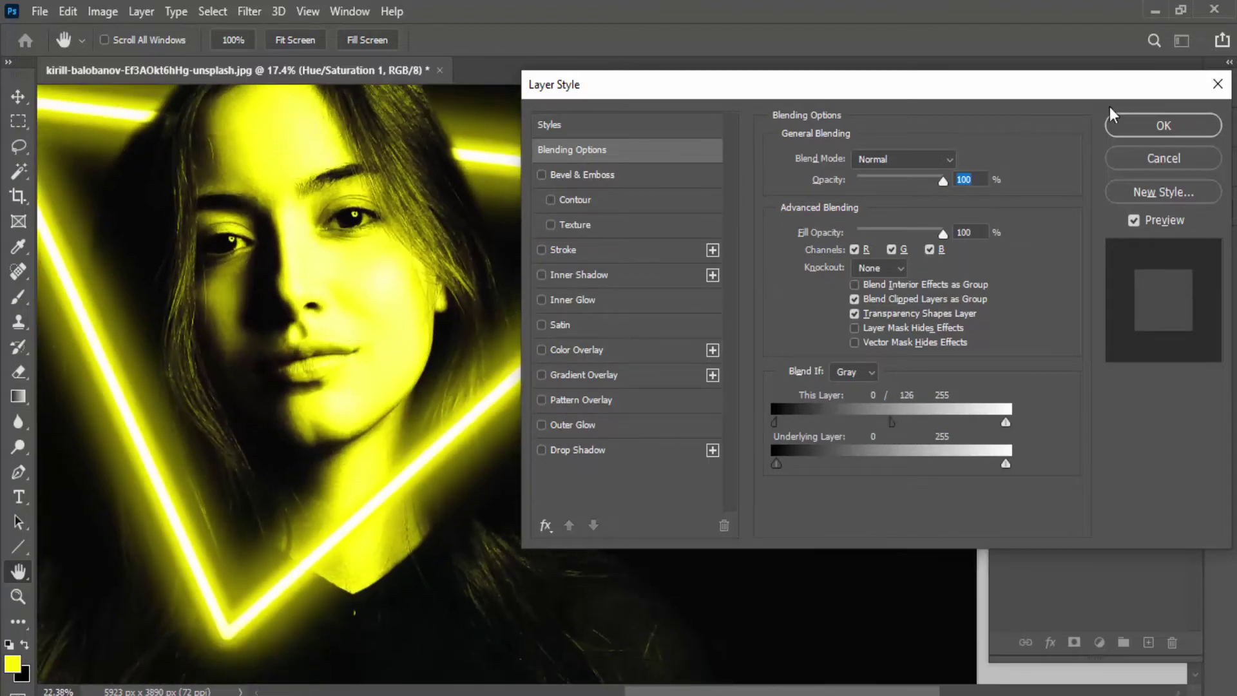
key(Return)
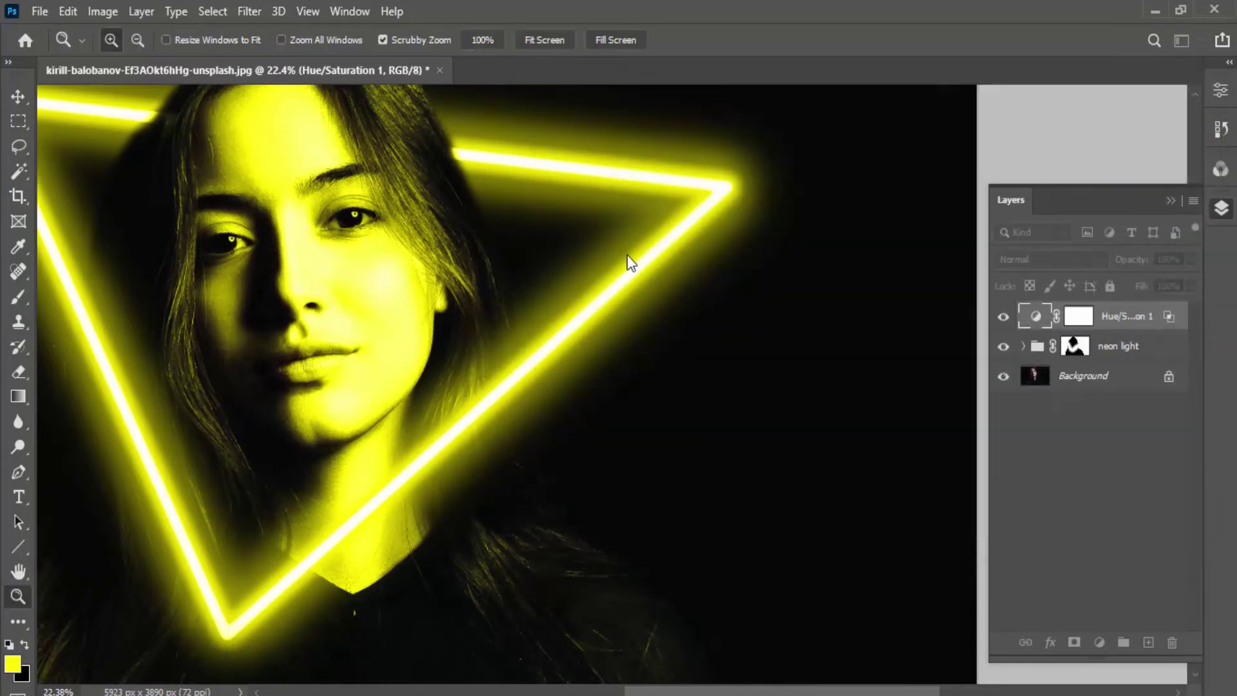
drag(670, 295, 641, 305)
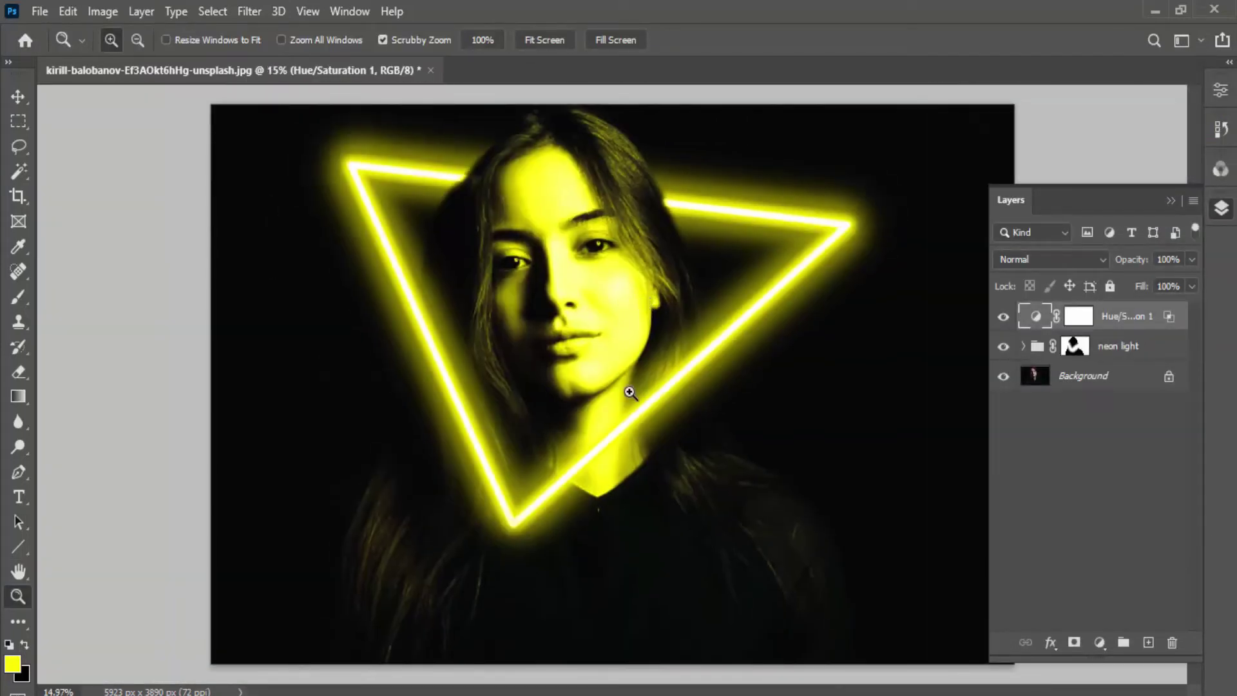
drag(521, 646, 517, 646)
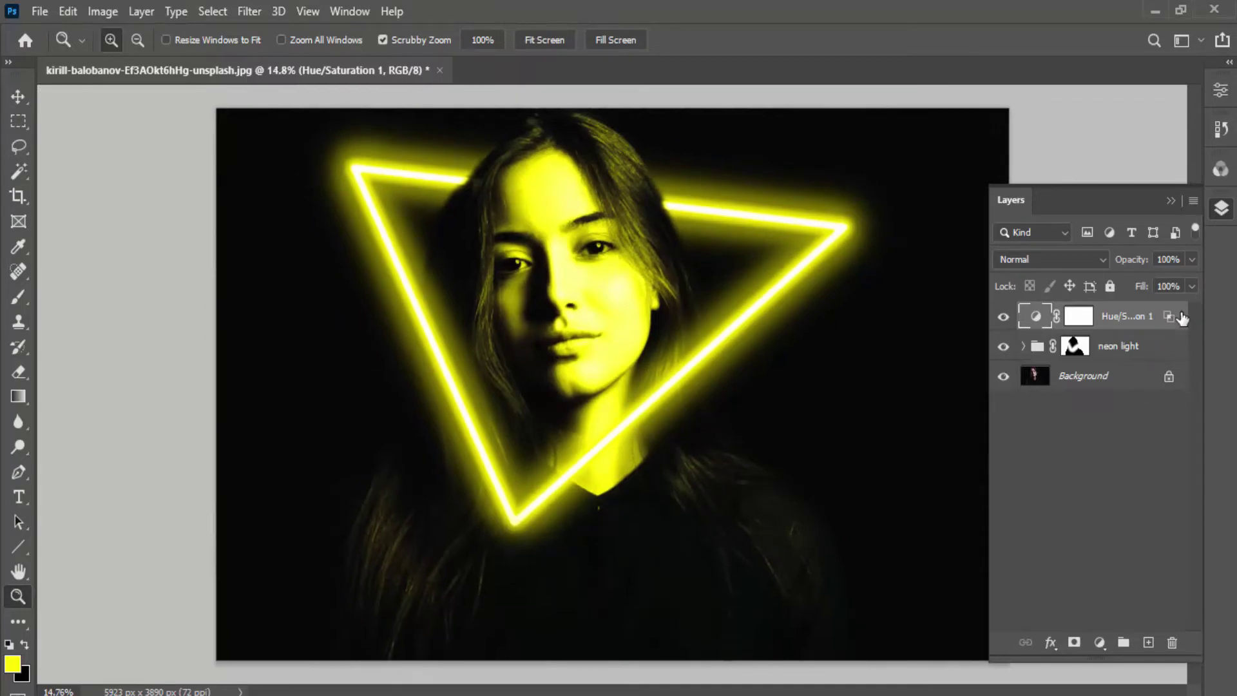
Lower Hue/Saturation 1's Fill Opacity to 59% in Blending Options.
double_click(1181, 315)
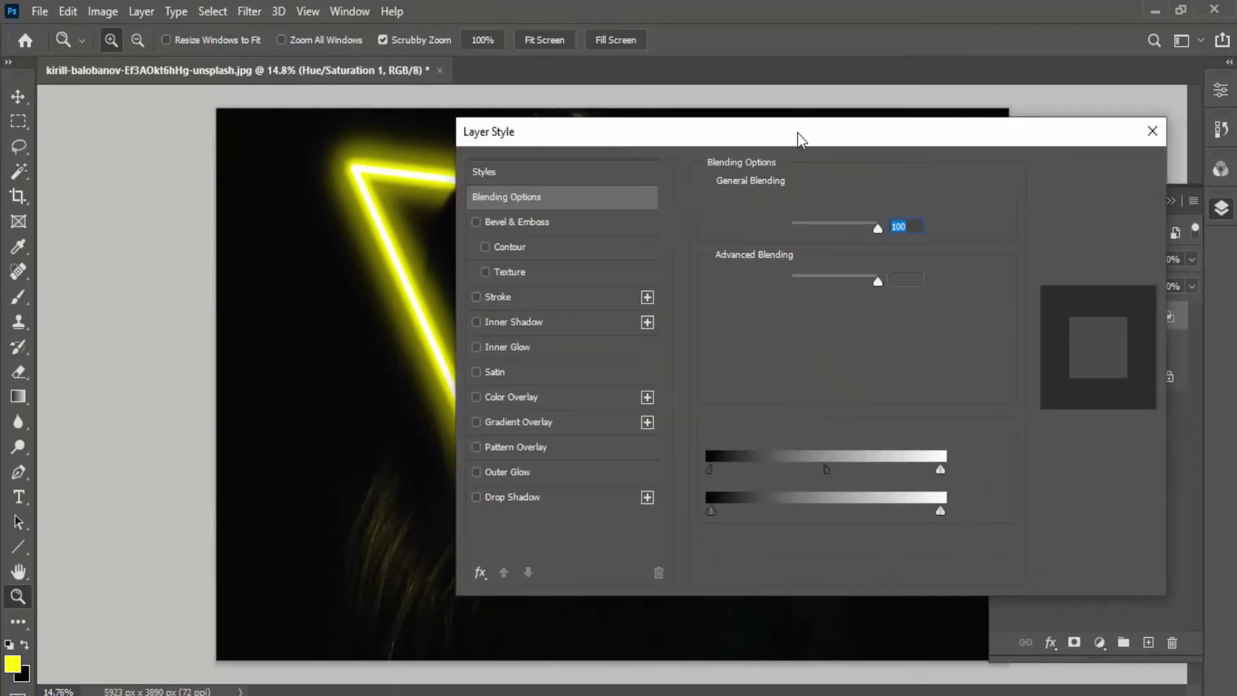
drag(797, 133, 953, 119)
scroll(553, 242, up, 2)
drag(491, 243, 336, 247)
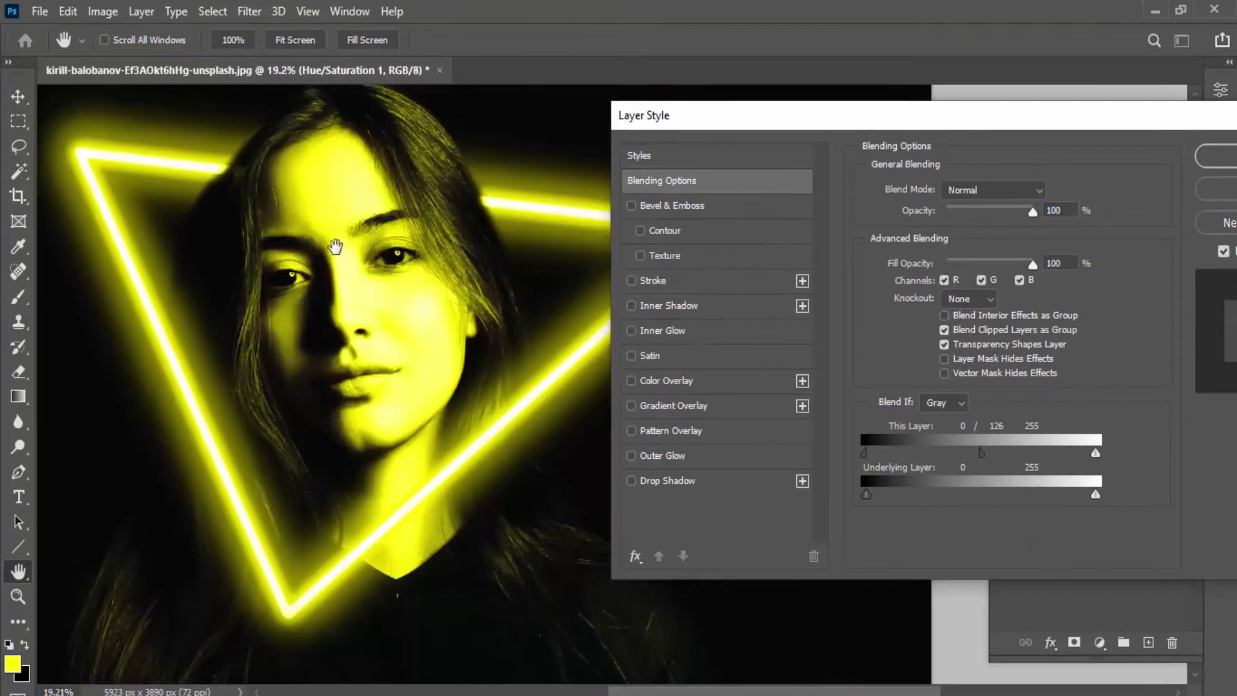
drag(1031, 264, 998, 264)
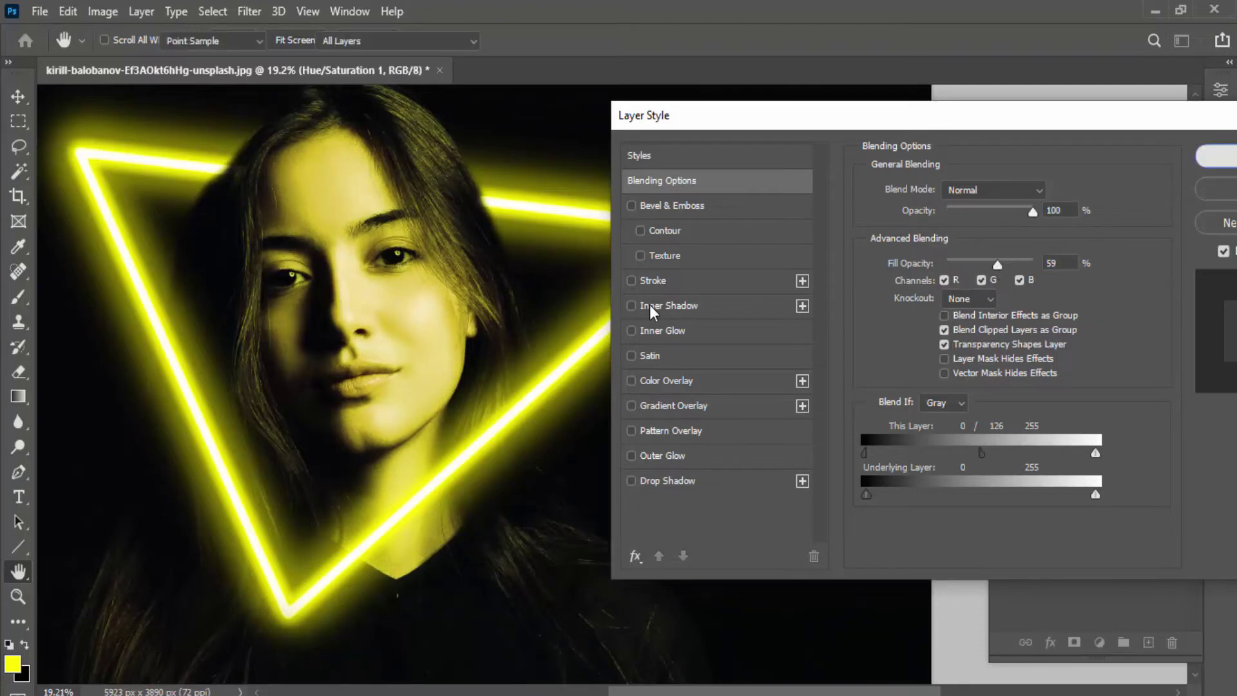
key(Return)
key(z)
mouse_move(707, 296)
mouse_down()
mouse_move(673, 320)
mouse_move(703, 320)
mouse_up()
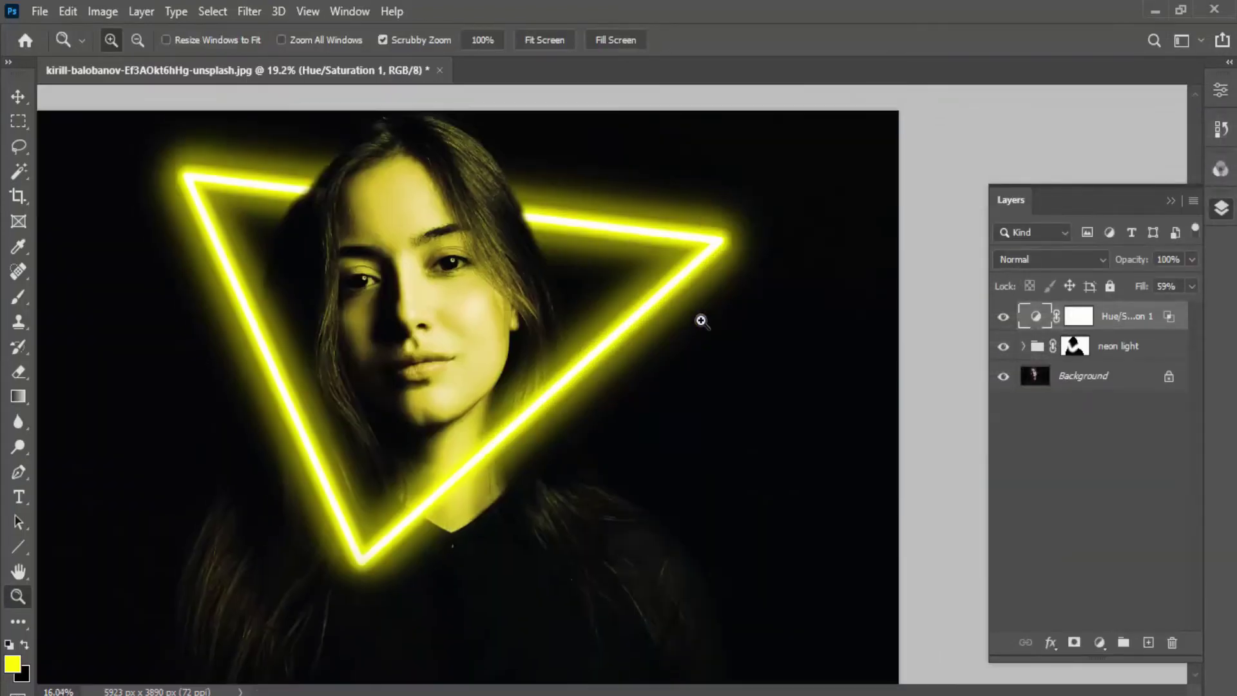
Add a new Layer 3 and dab soft yellow brush glow along the triangle's top edge.
click(1148, 643)
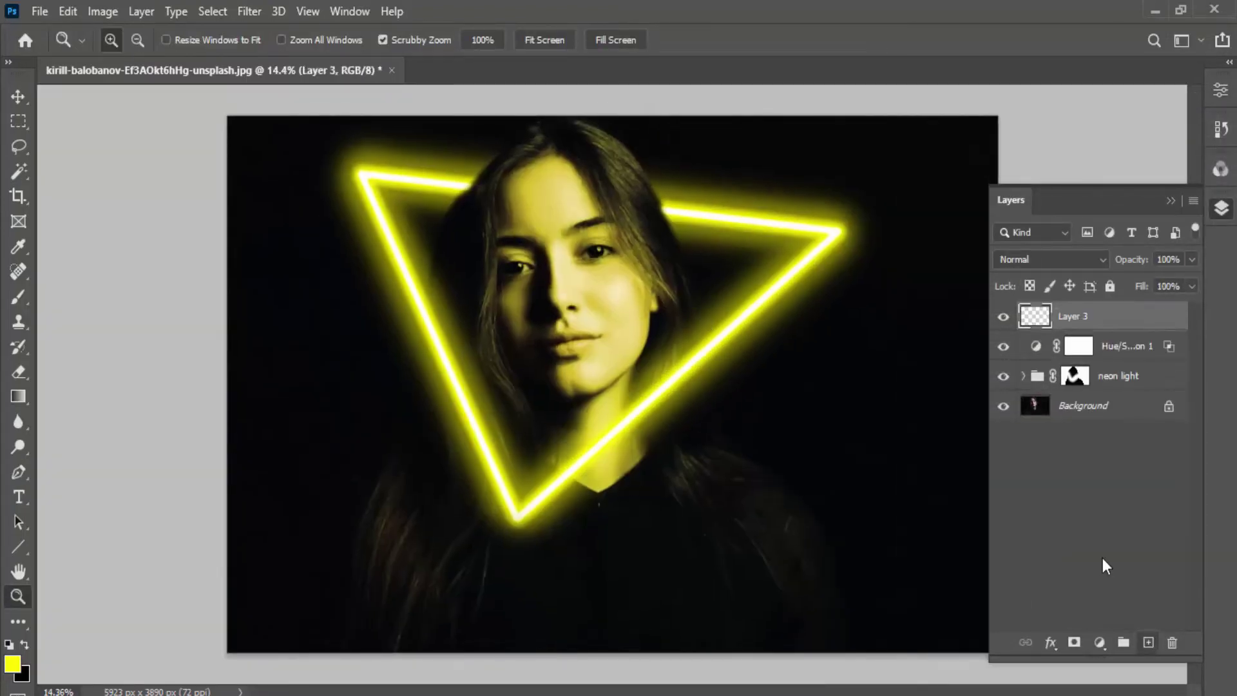
key(b)
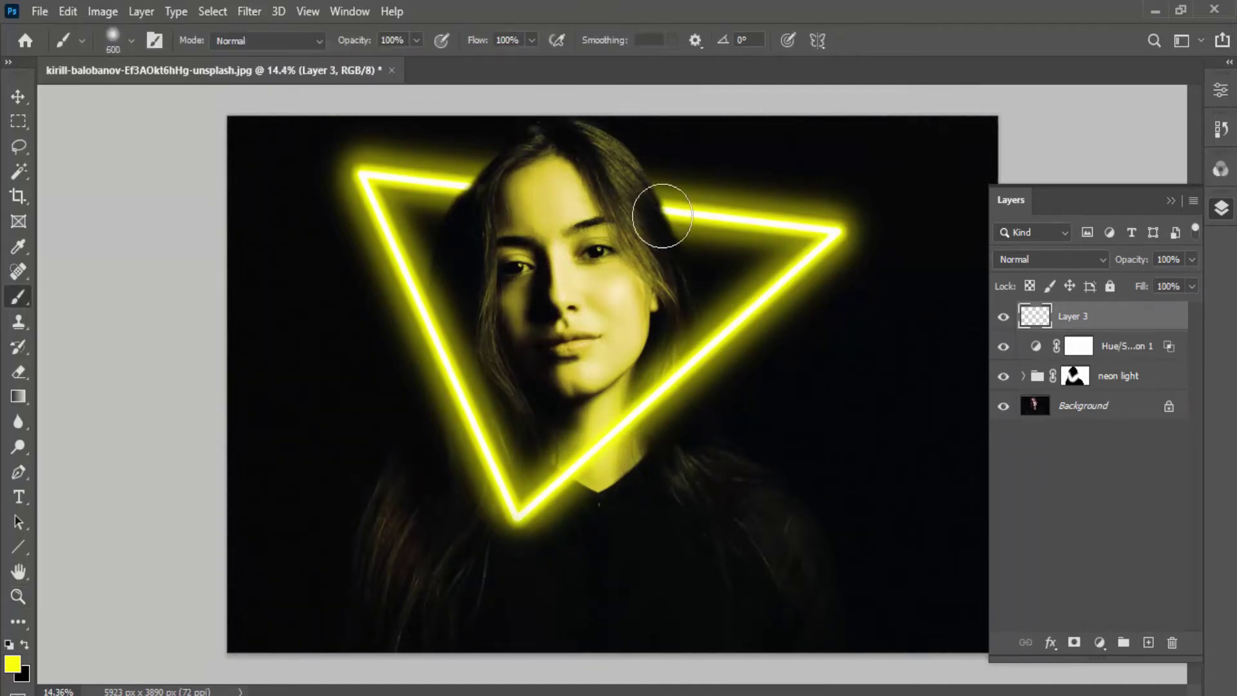
click(664, 206)
click(472, 188)
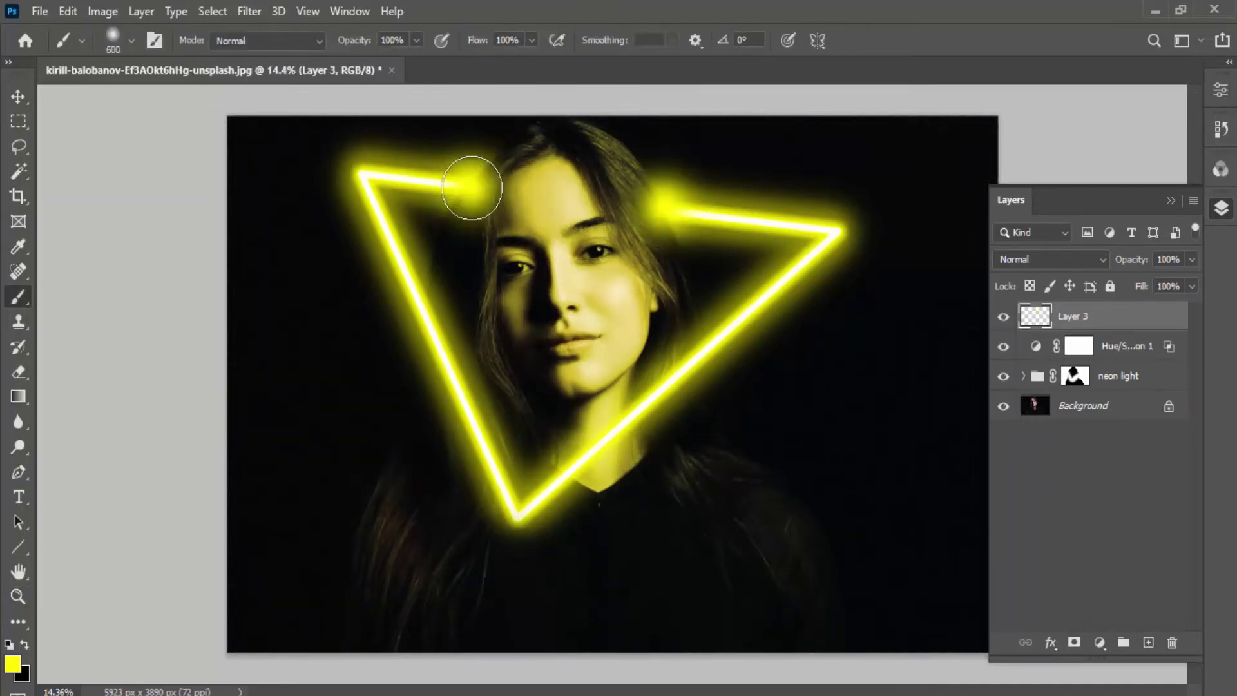
Set Layer 3's blend mode to Lighten with 48% Fill.
click(1052, 260)
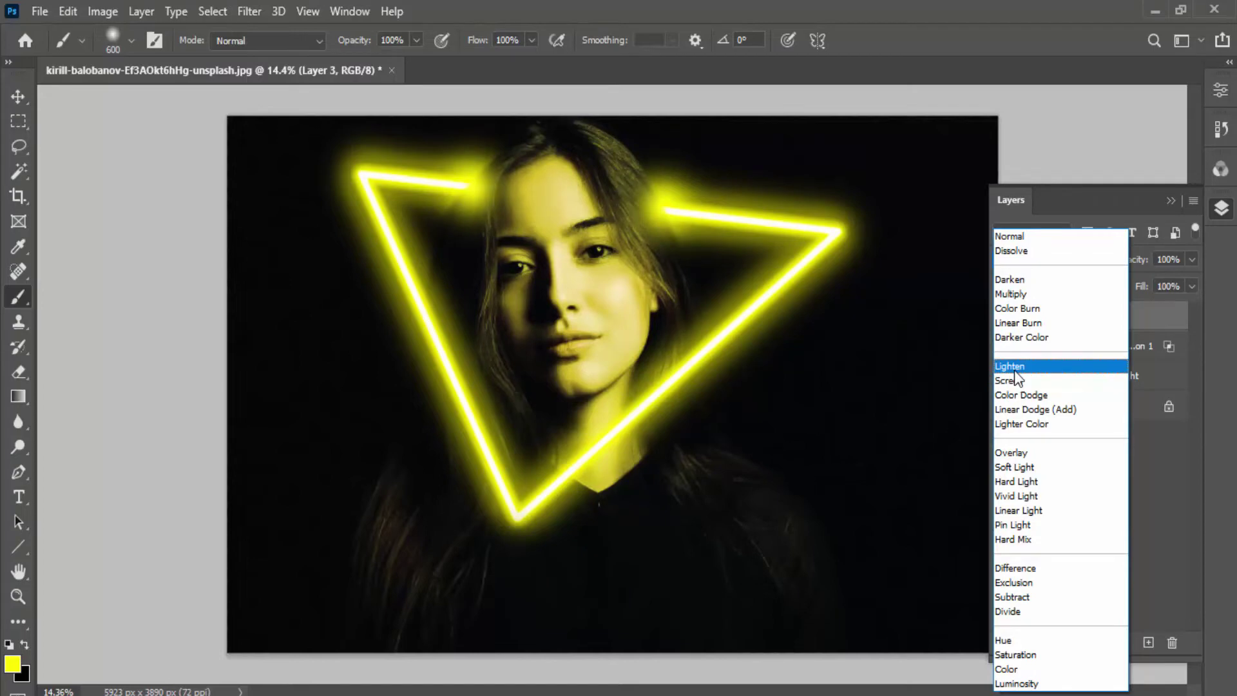
click(1014, 369)
drag(1121, 305, 1157, 311)
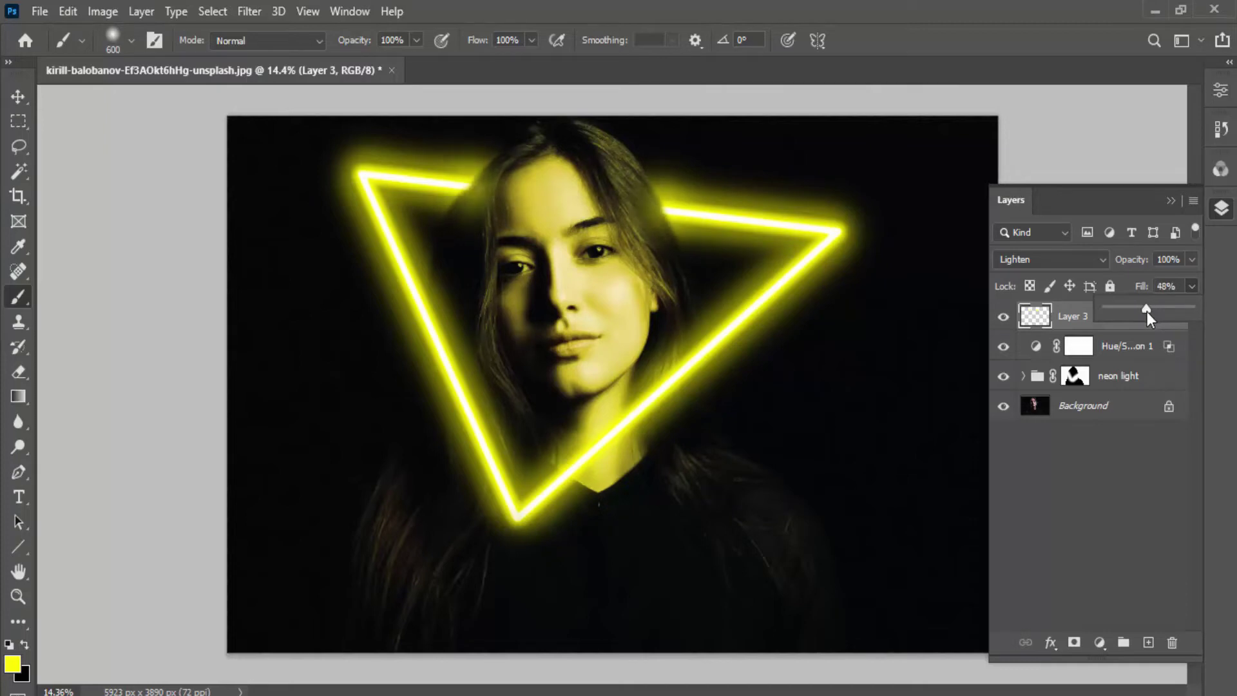
click(1195, 287)
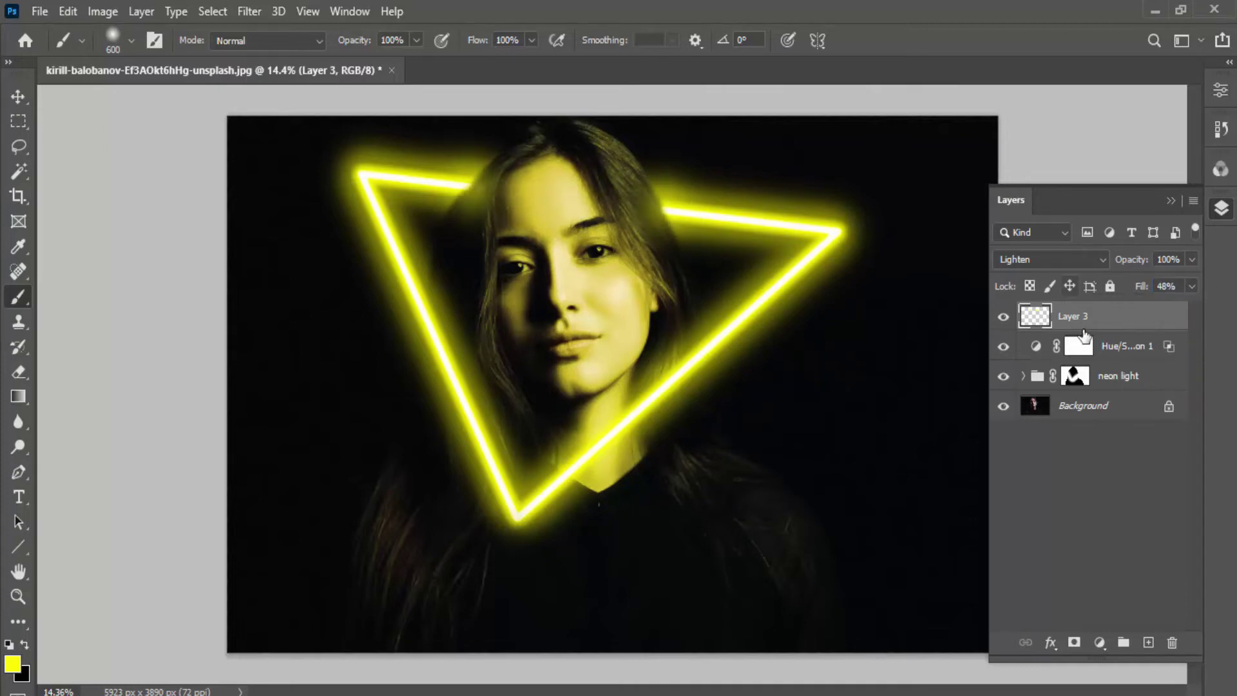
click(1089, 375)
Add a new empty layer above the Background layer.
click(1083, 406)
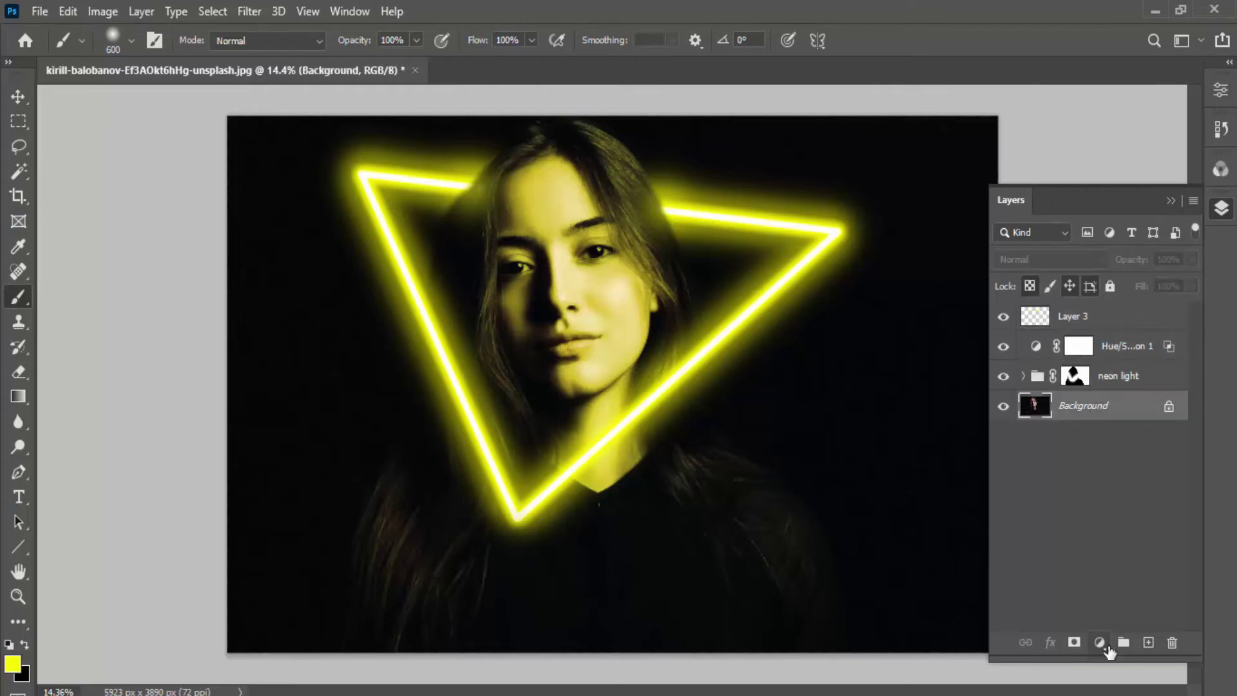
click(1148, 642)
click(131, 41)
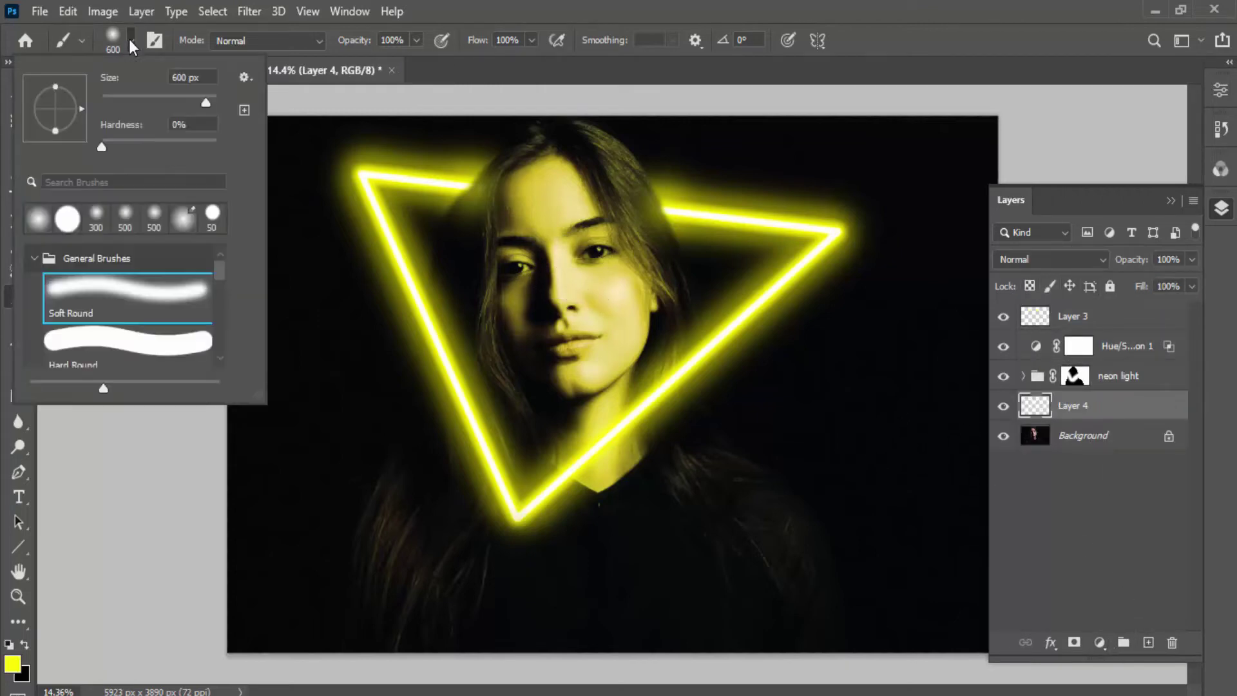
click(150, 40)
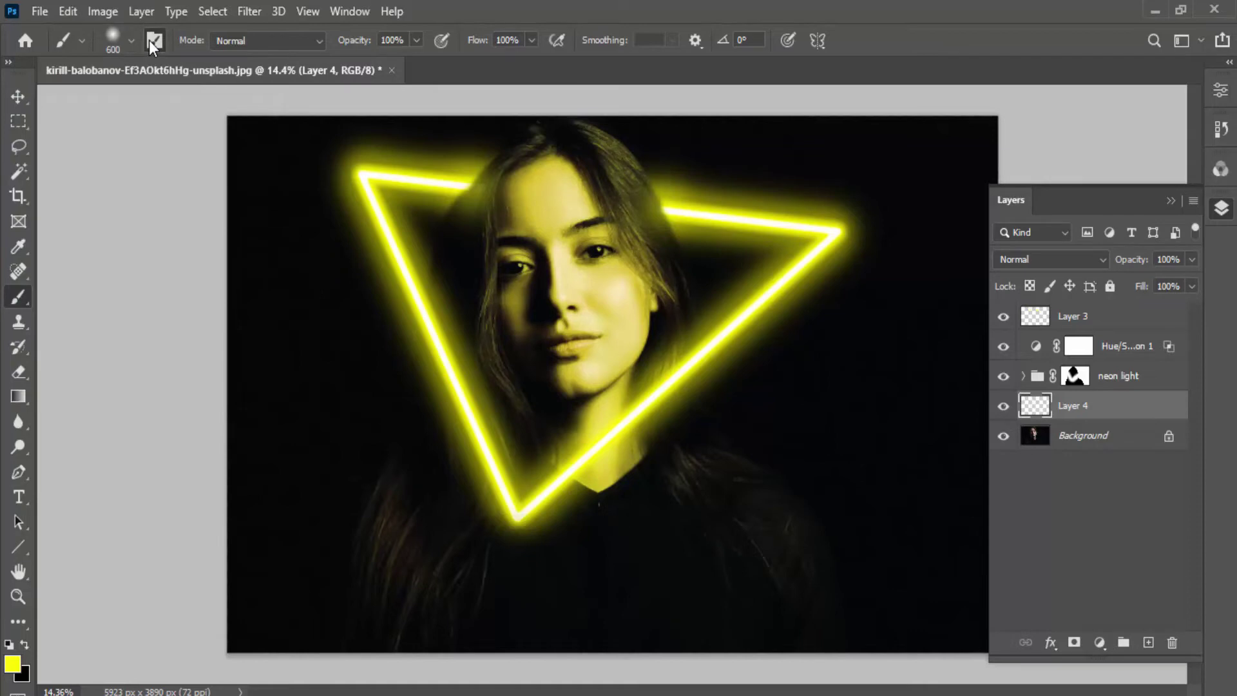
click(154, 40)
click(154, 42)
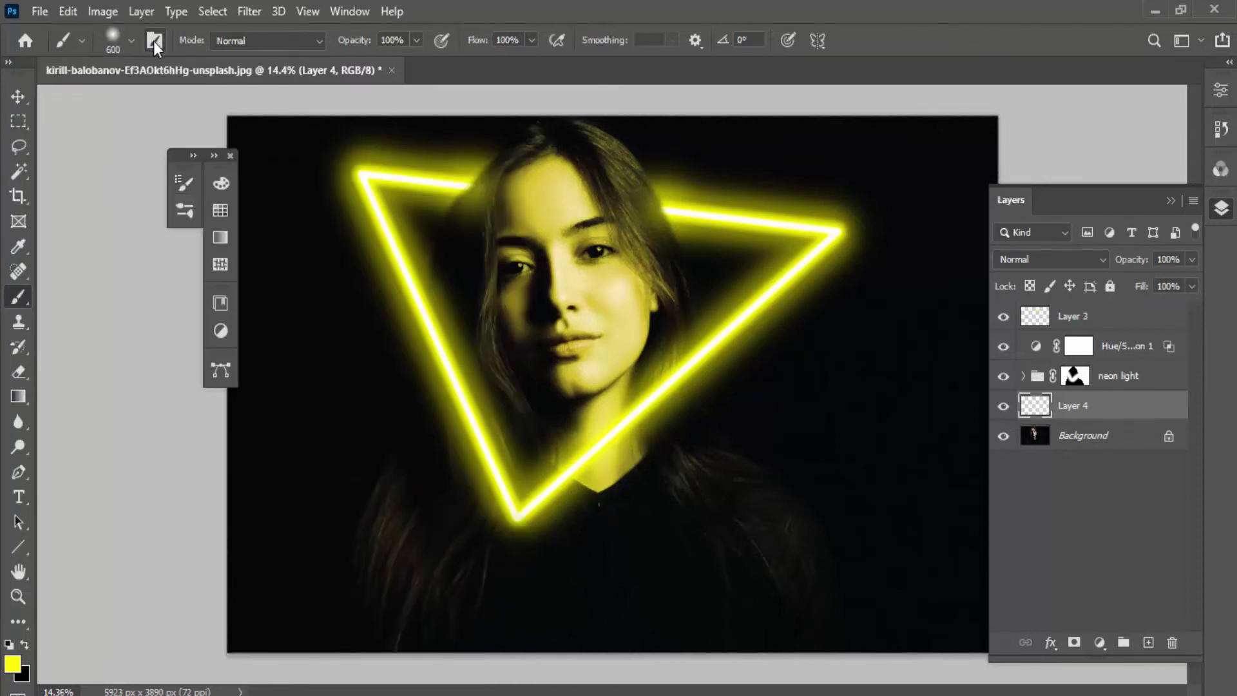
click(231, 155)
Choose the cloud1 brush from the Krists Smoke brush preset folder.
click(131, 41)
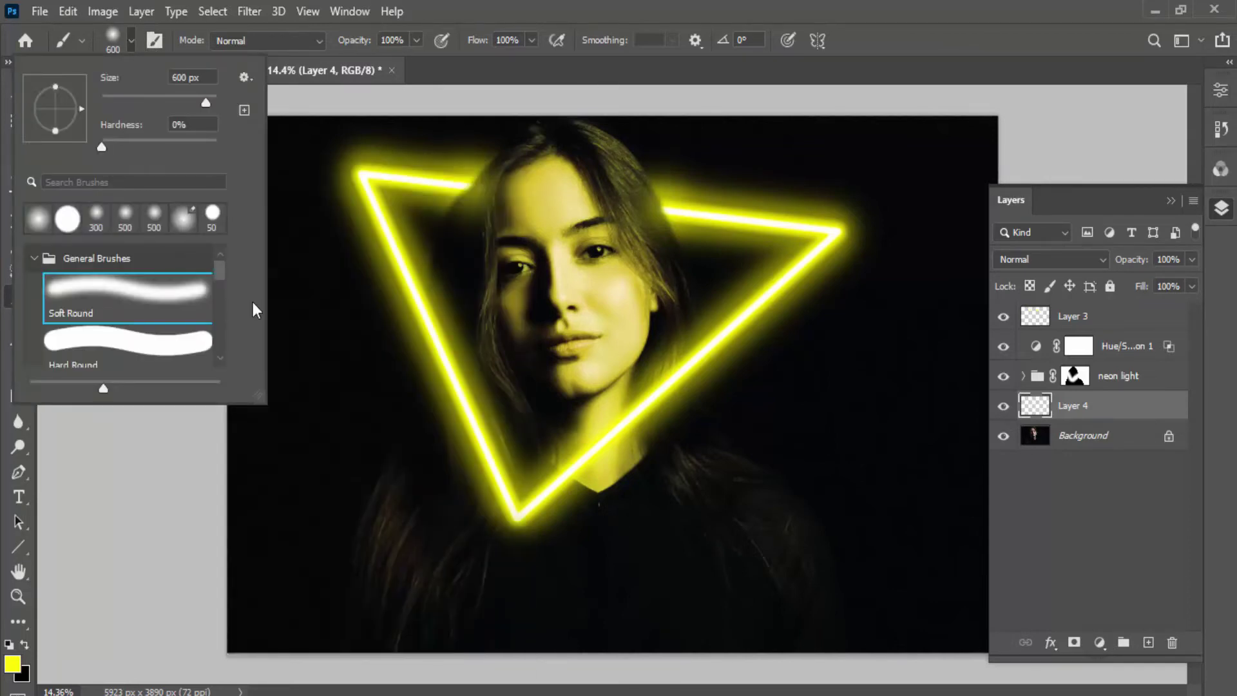
click(34, 258)
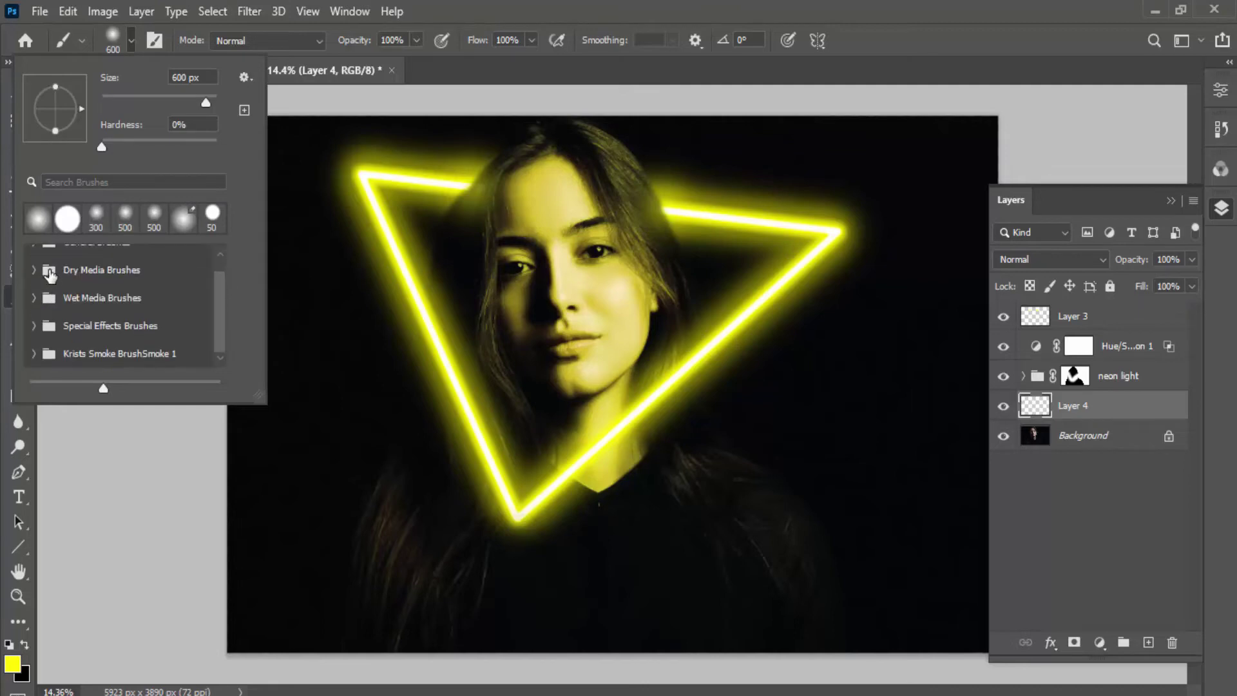
click(45, 351)
scroll(78, 335, down, 1)
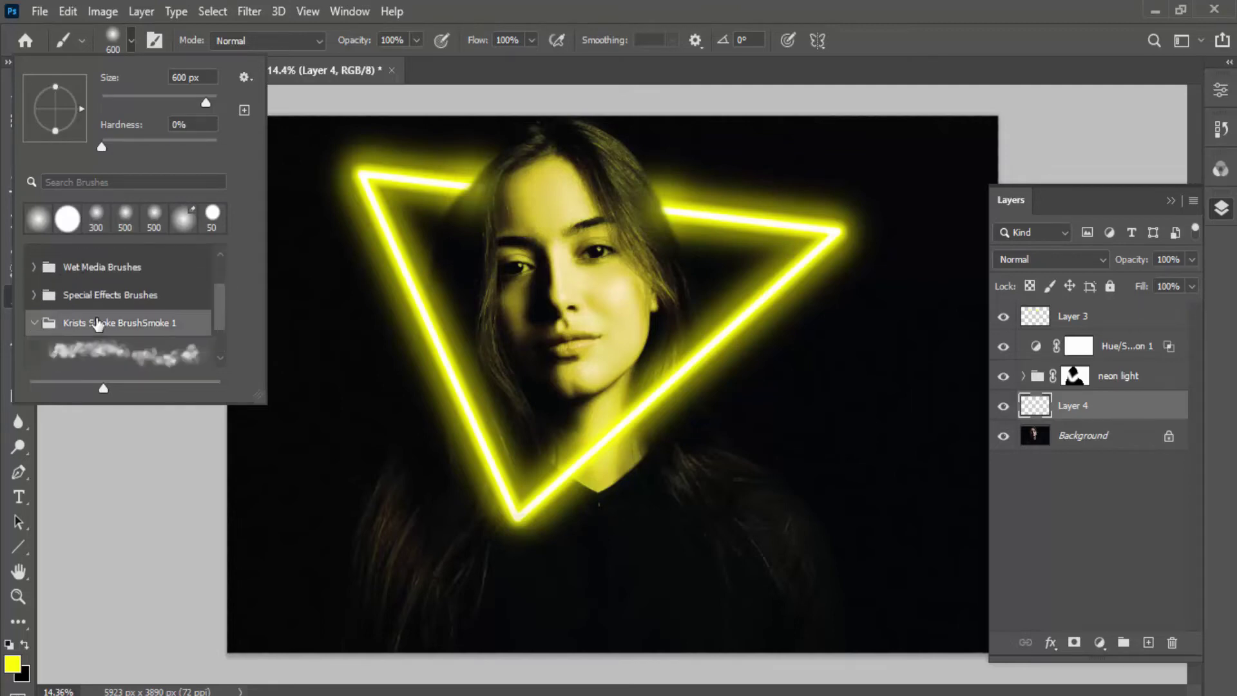
scroll(90, 328, down, 1)
scroll(98, 325, down, 1)
scroll(98, 325, up, 1)
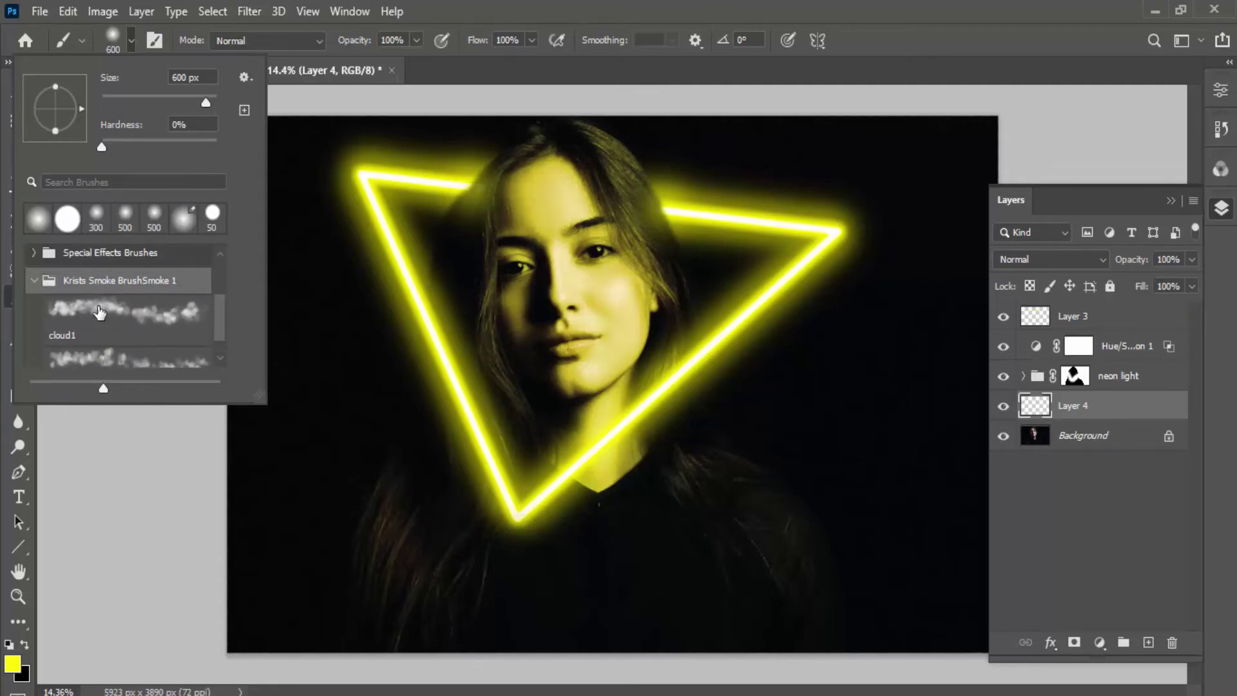
click(99, 313)
click(588, 40)
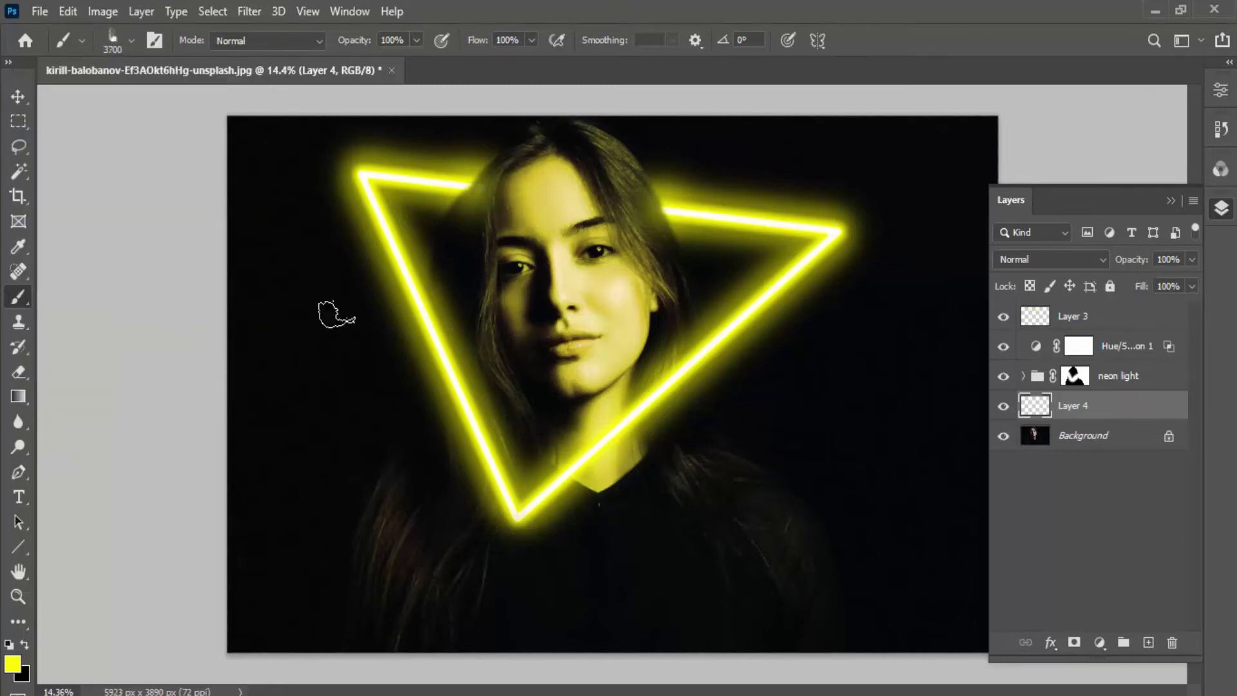
Paint yellow cloud1 smoke across the canvas, adding a smaller puff over the face.
click(322, 316)
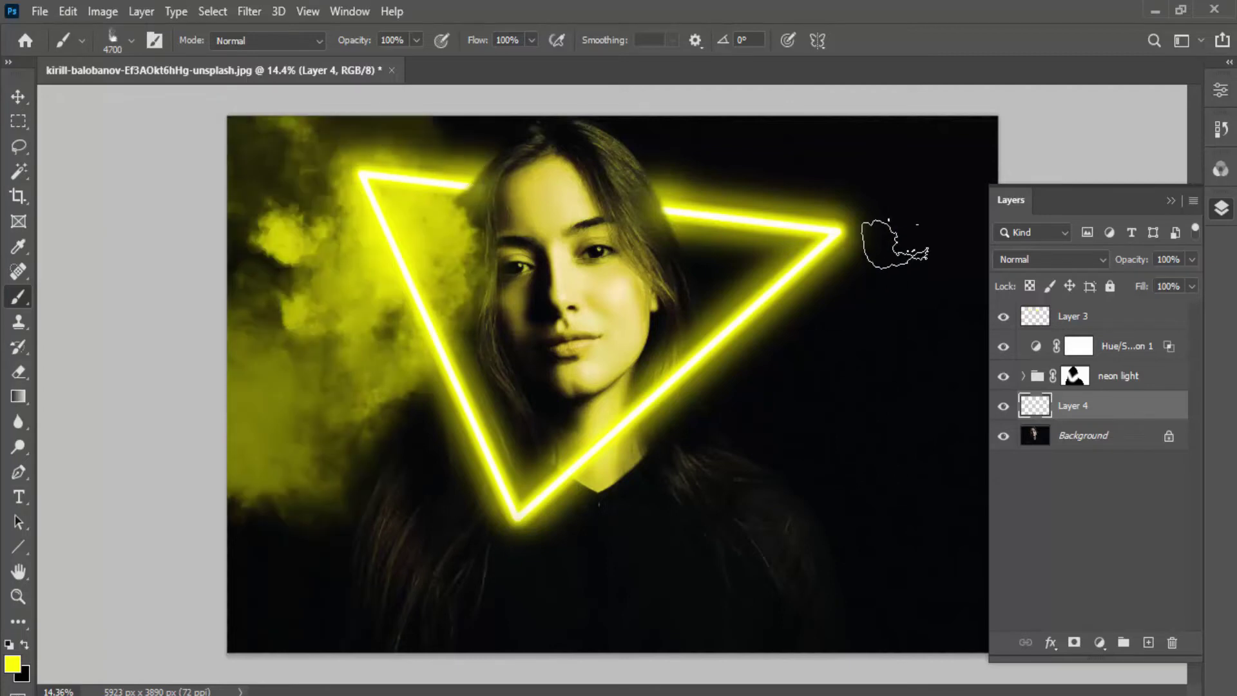
mouse_move(910, 491)
mouse_down()
mouse_move(960, 198)
mouse_move(934, 544)
mouse_move(272, 599)
mouse_up()
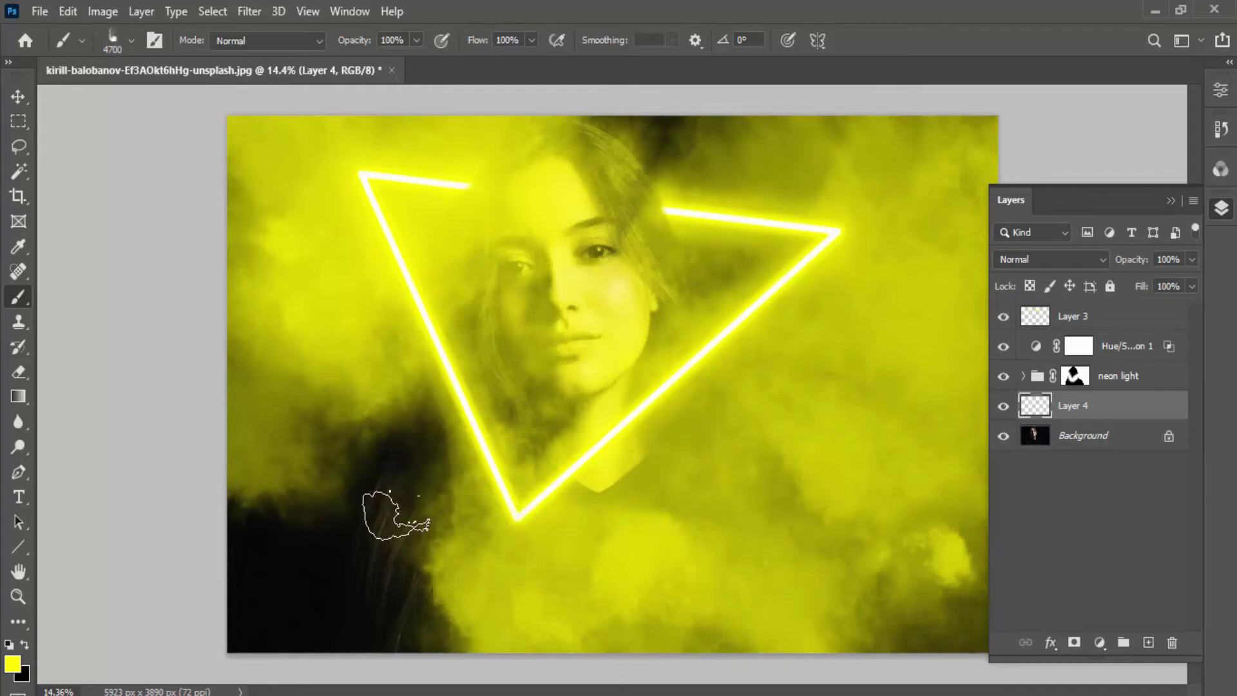
click(390, 513)
click(239, 554)
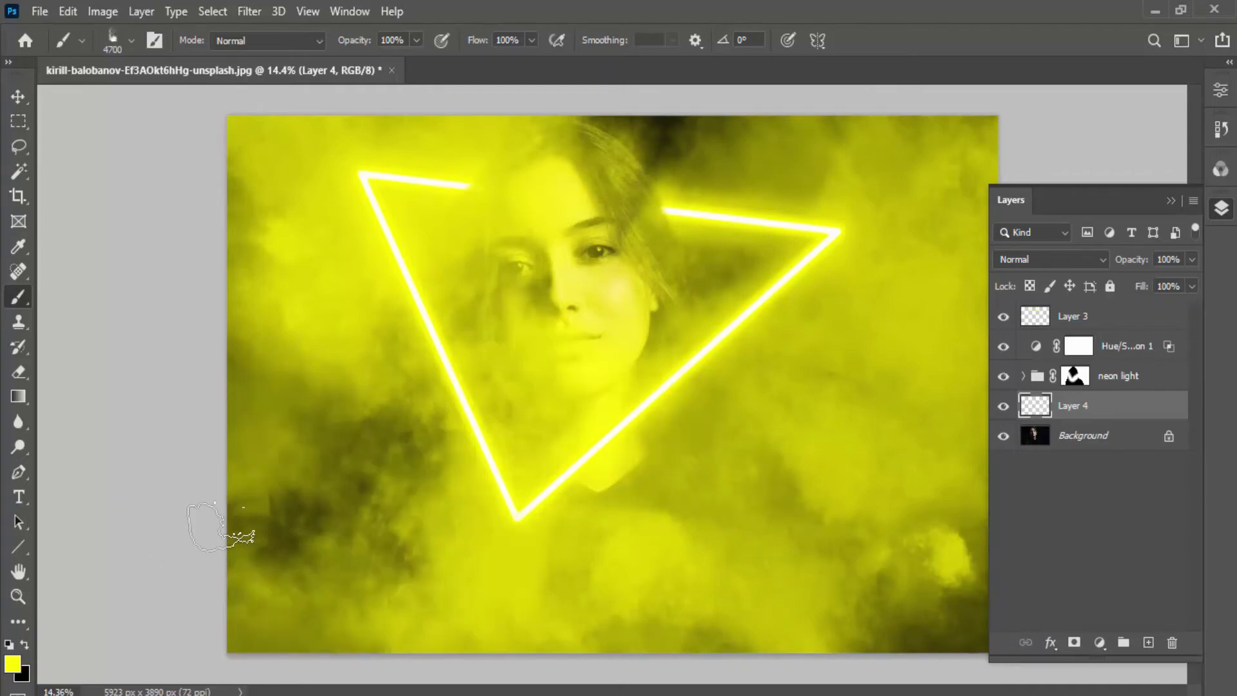
key(bracketleft)
key(bracketleft)
key(bracketleft)
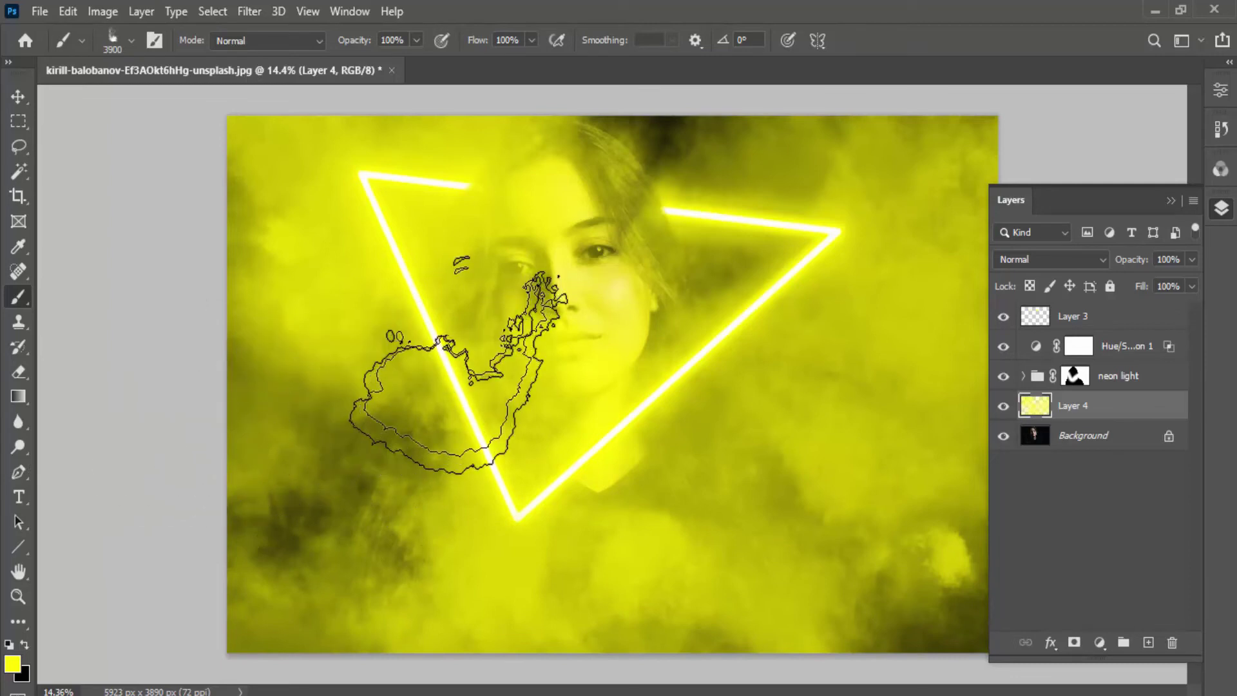
key(bracketleft)
key(bracketleft)
key(bracketleft)
key(bracketleft)
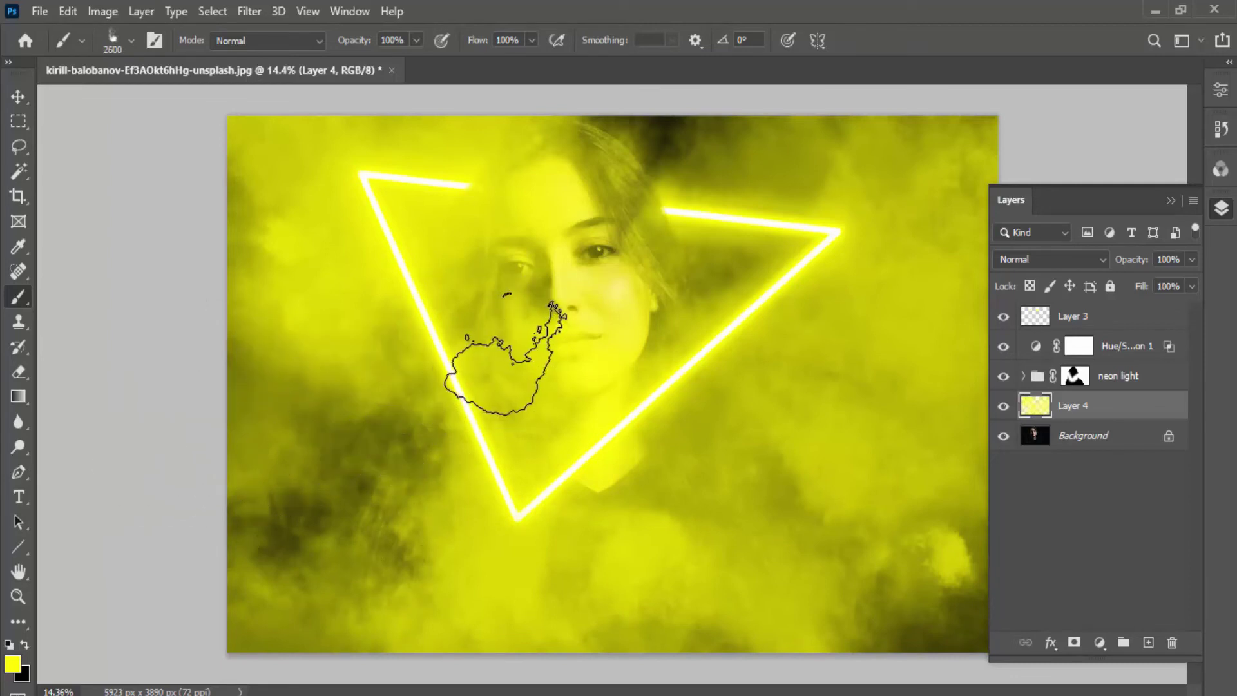
click(518, 355)
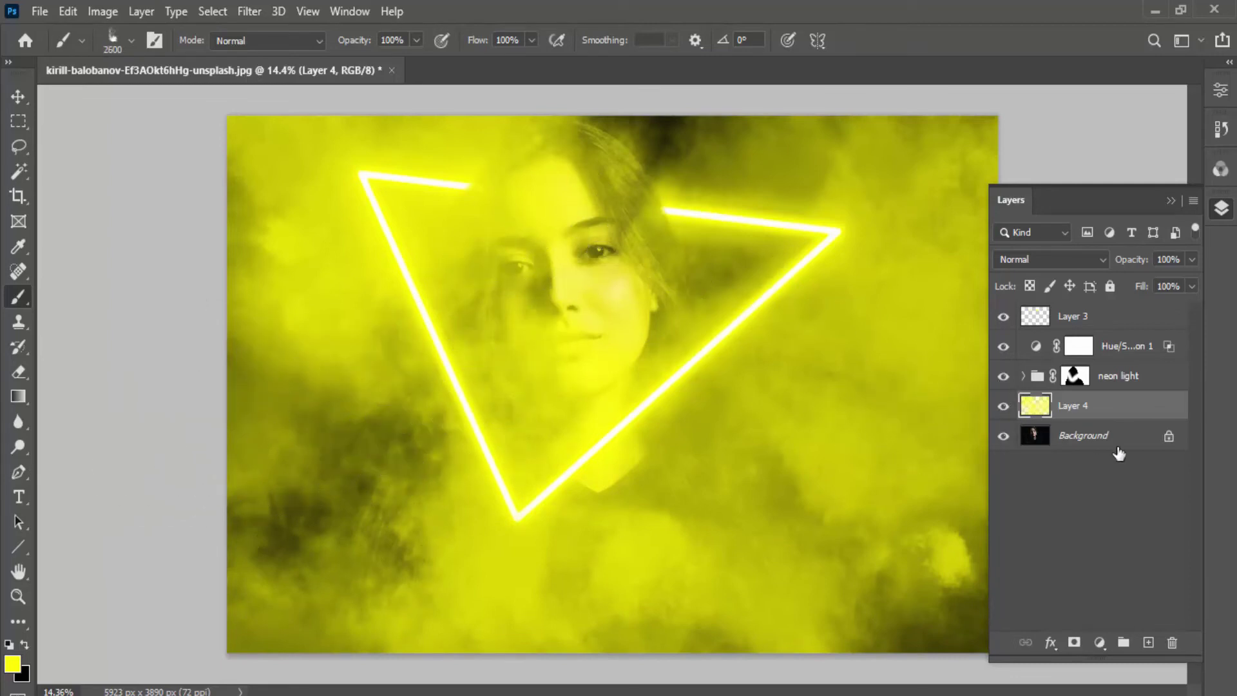
Add a layer mask to Layer 4 and paint black to hide smoke across the image.
click(1074, 642)
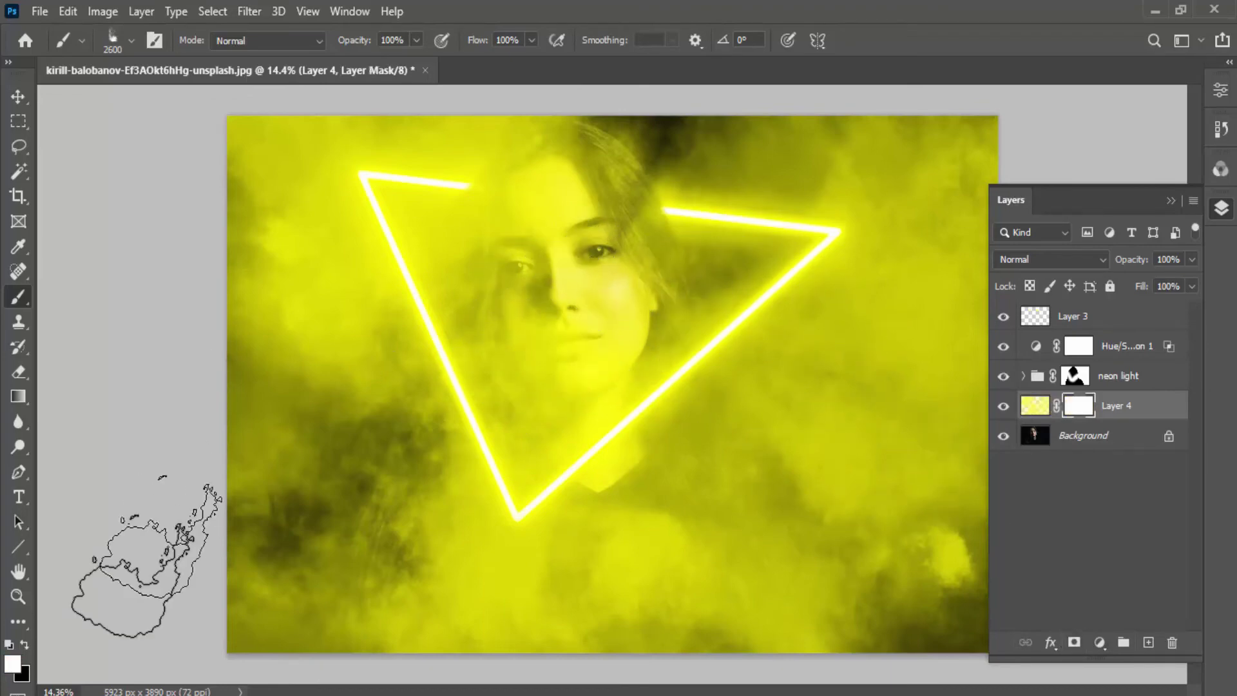
key(x)
drag(302, 387, 857, 284)
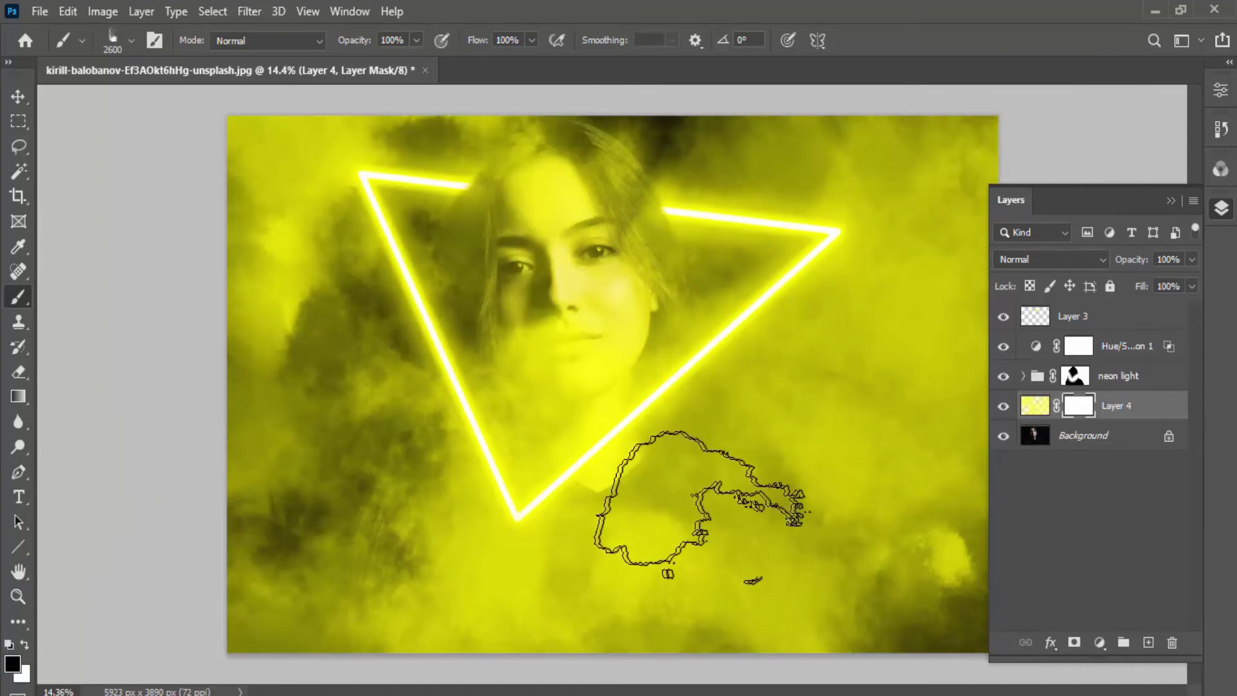
mouse_move(702, 505)
mouse_down()
mouse_move(586, 282)
mouse_move(629, 474)
mouse_move(497, 593)
mouse_move(229, 341)
mouse_up()
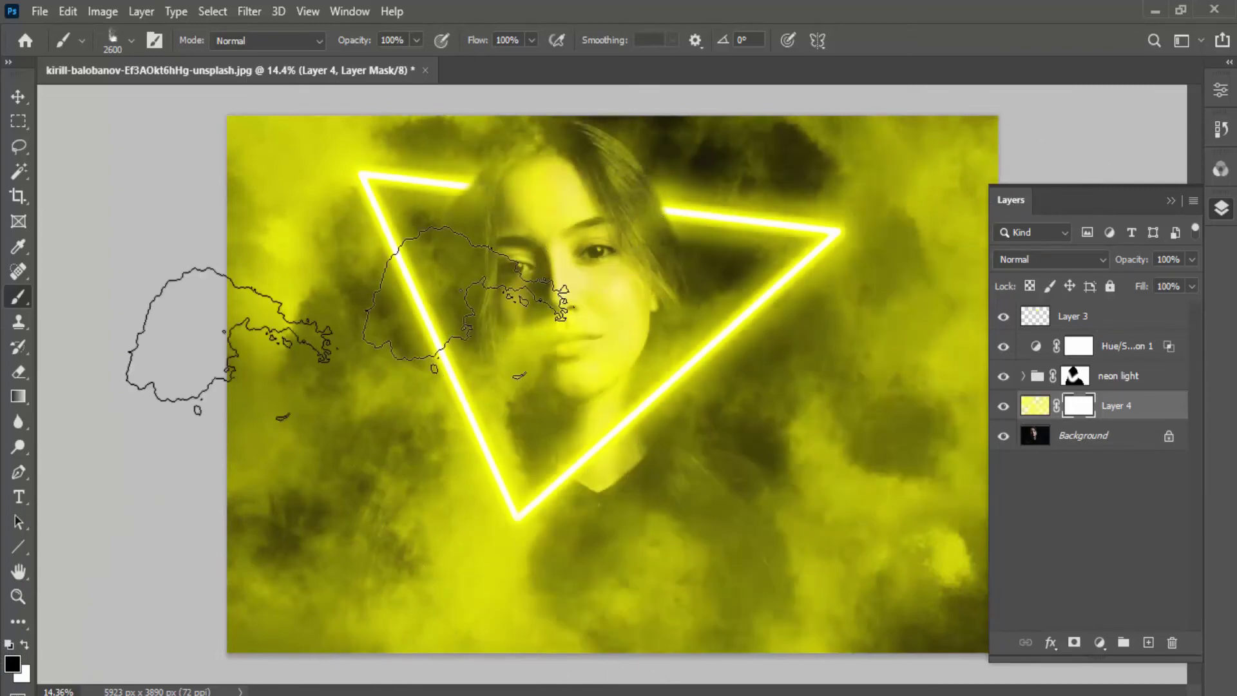
mouse_move(346, 320)
mouse_down()
mouse_move(592, 206)
mouse_move(902, 135)
mouse_move(863, 284)
mouse_move(388, 133)
mouse_move(290, 258)
mouse_move(315, 579)
mouse_move(480, 608)
mouse_move(261, 548)
mouse_move(492, 533)
mouse_move(625, 436)
mouse_move(615, 457)
mouse_move(682, 283)
mouse_move(451, 541)
mouse_move(612, 455)
mouse_move(548, 486)
mouse_move(696, 612)
mouse_move(445, 567)
mouse_move(567, 516)
mouse_up()
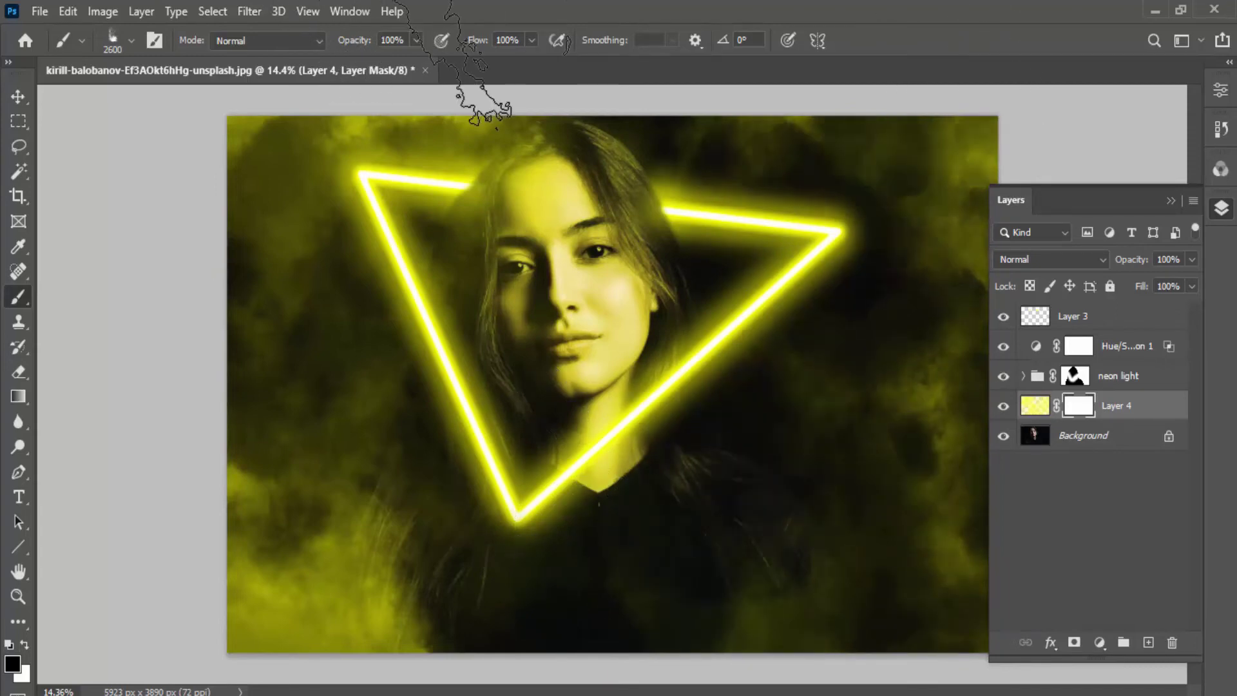
mouse_move(484, 96)
mouse_down()
mouse_move(464, 129)
mouse_move(90, 322)
mouse_move(251, 438)
mouse_move(367, 431)
mouse_up()
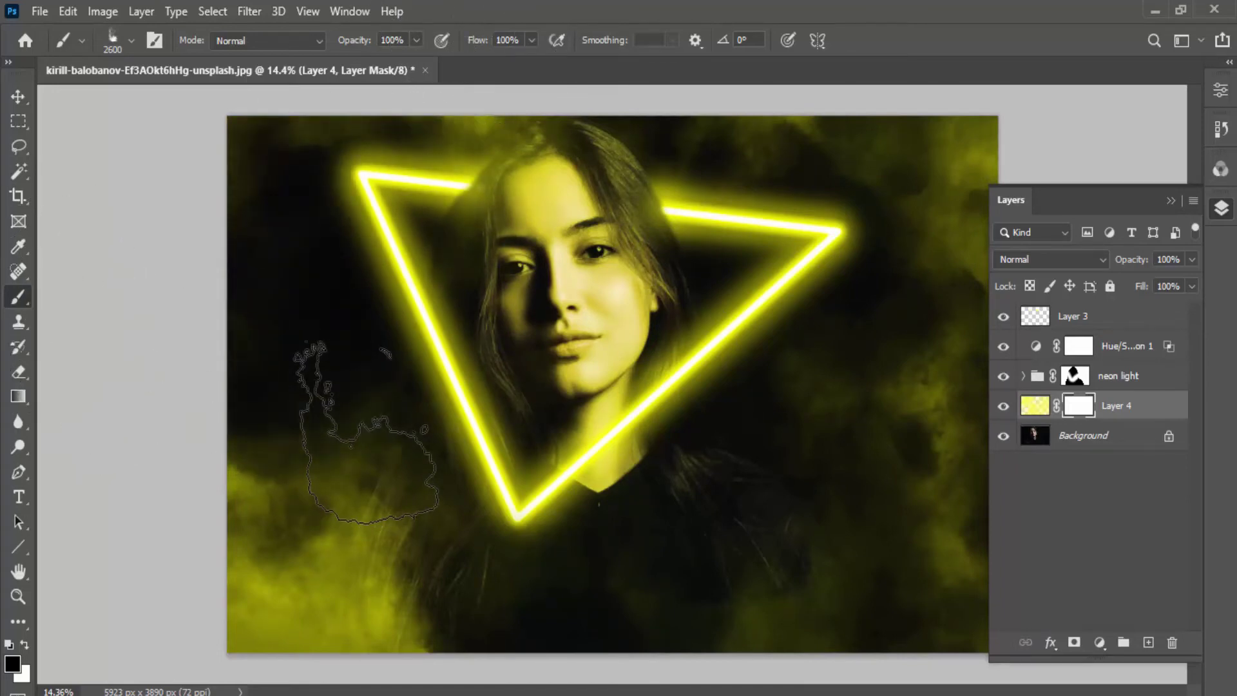
With a smaller brush, mask out more smoke on the left side.
key(bracketleft)
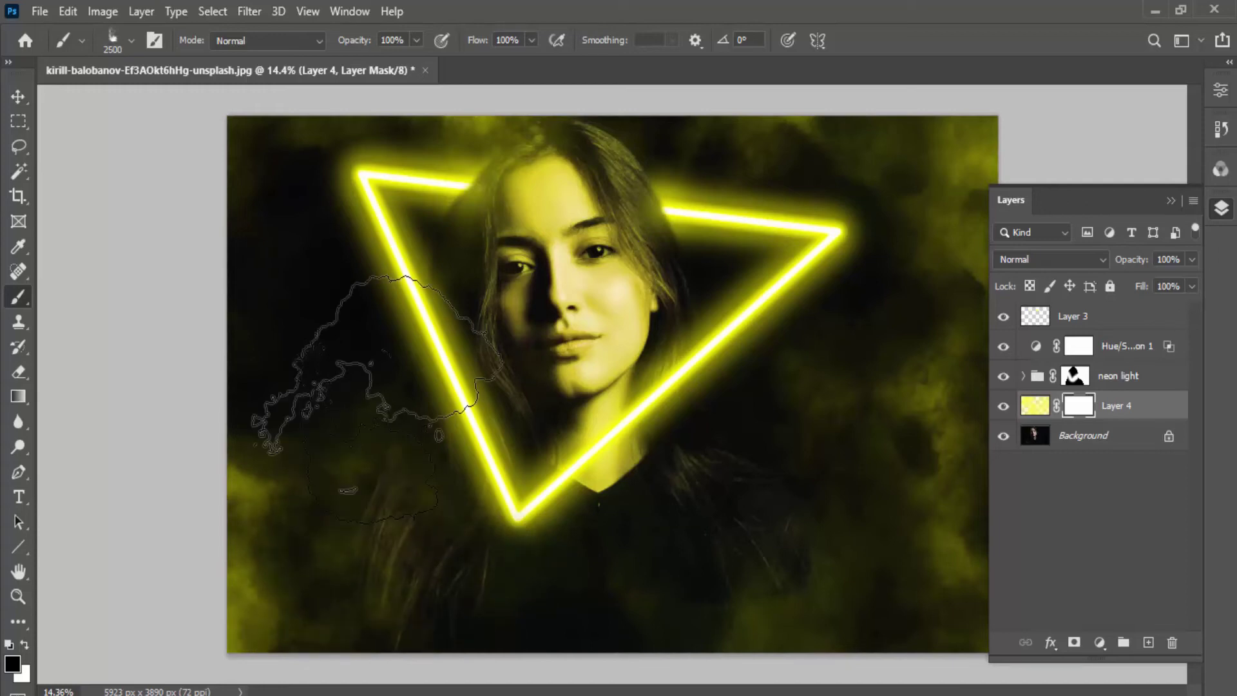
key(bracketleft)
mouse_move(377, 400)
mouse_down()
mouse_move(332, 413)
mouse_move(442, 124)
mouse_move(505, 326)
mouse_move(566, 399)
mouse_up()
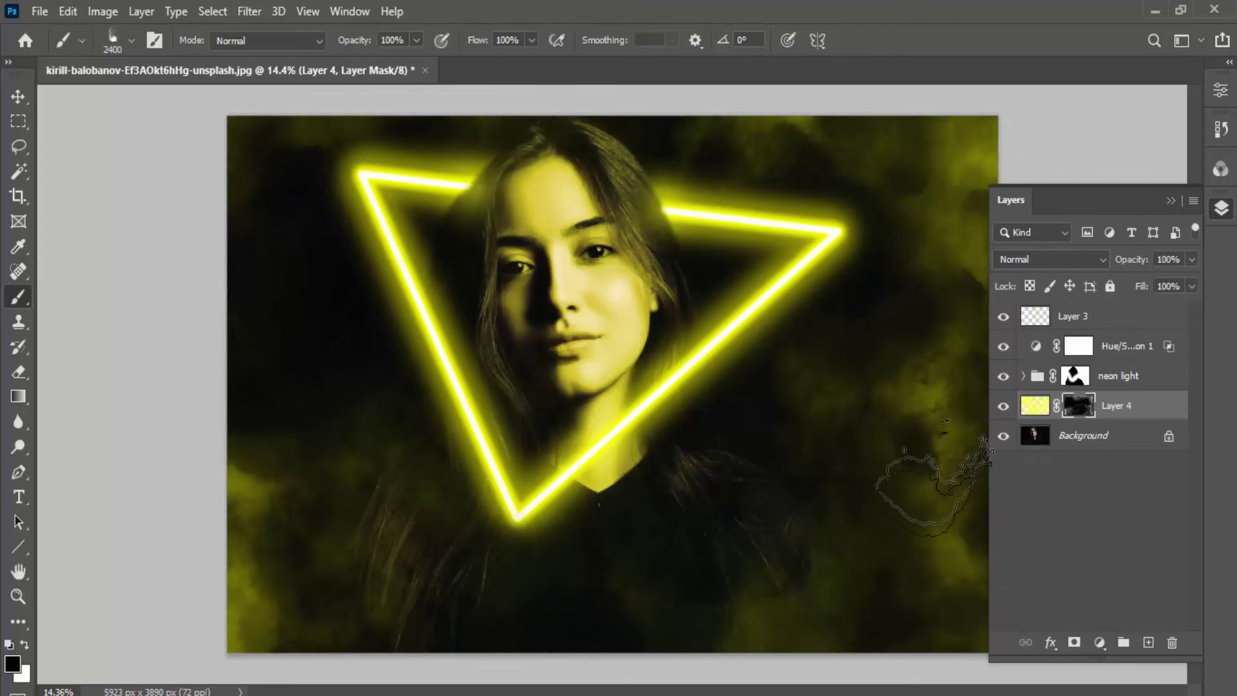
click(623, 304)
click(599, 282)
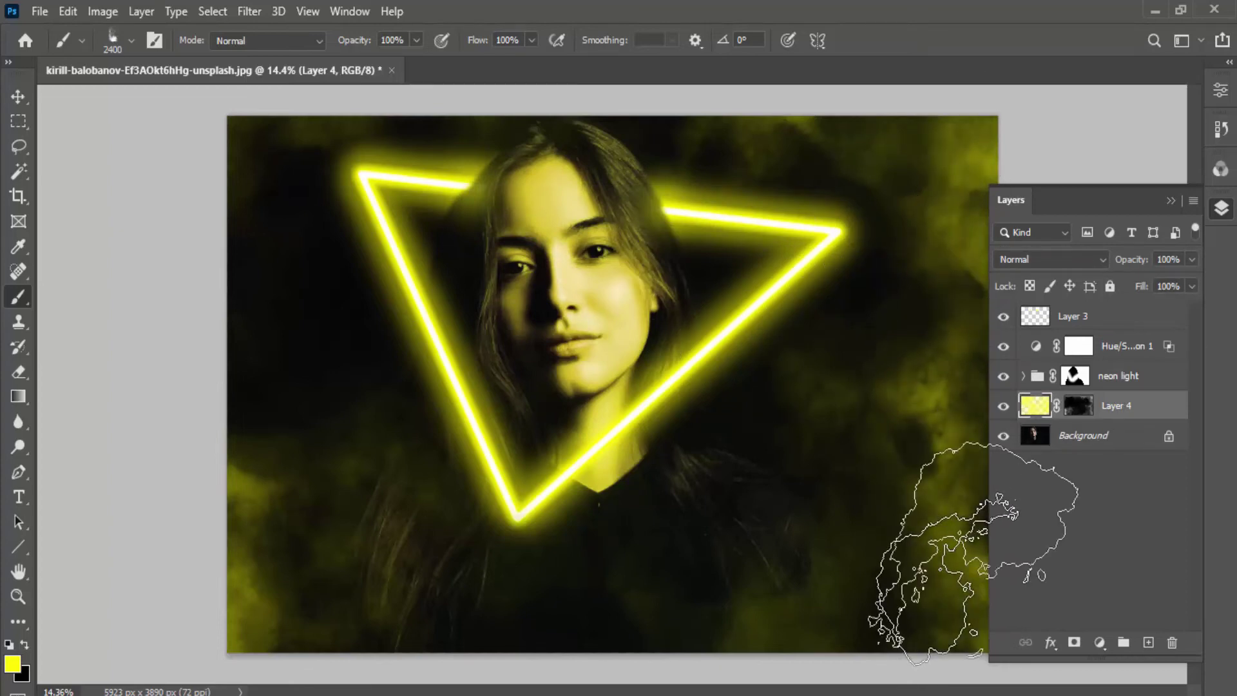
Reset colours and paint black on Layer 4's mask along the bottom and lower right.
click(9, 644)
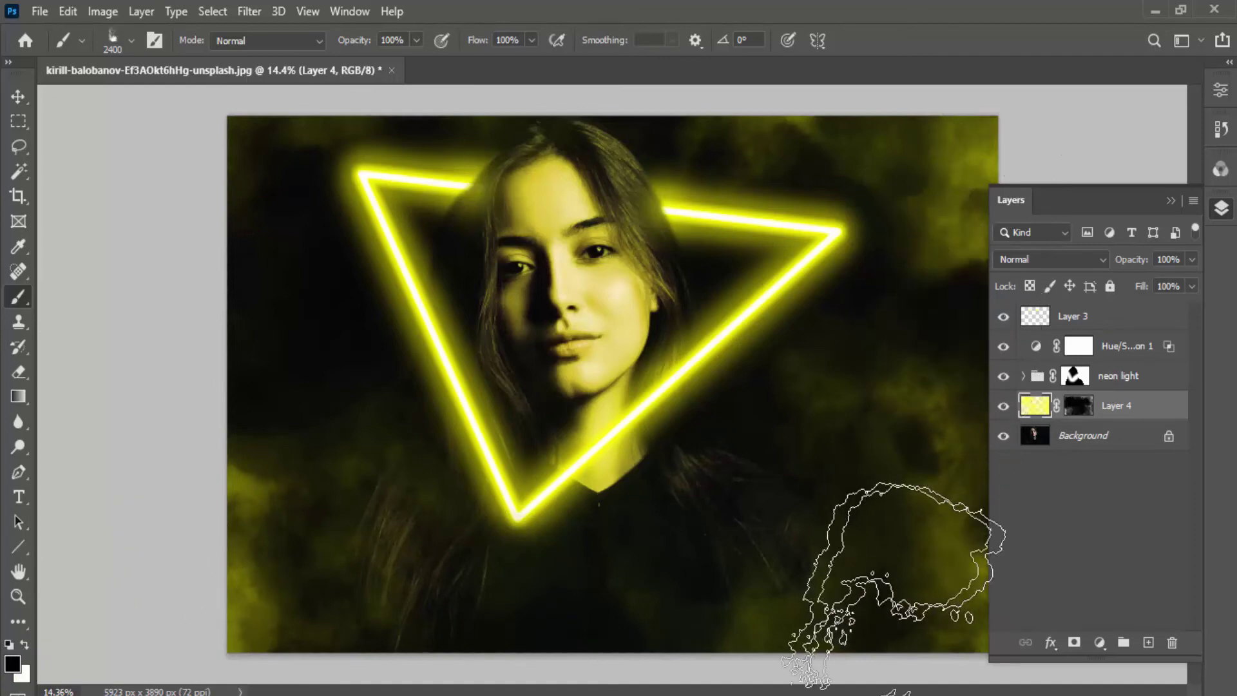
mouse_move(947, 219)
mouse_down()
mouse_move(503, 579)
mouse_move(38, 483)
mouse_up()
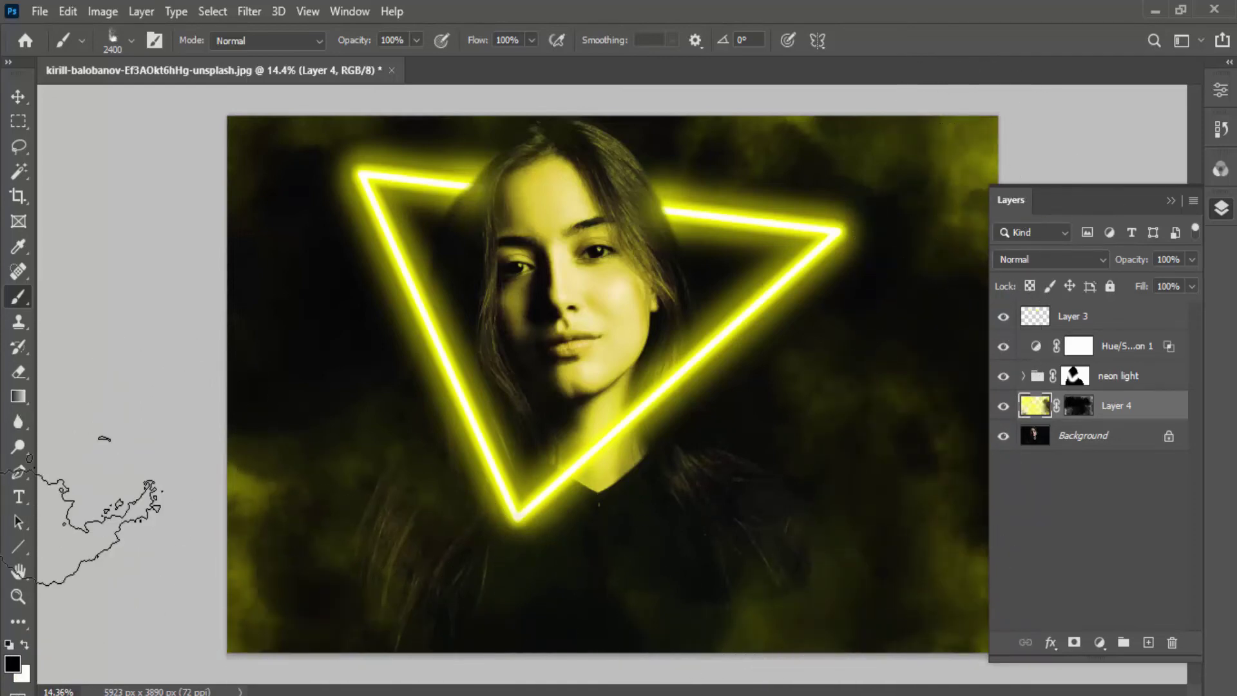
key(x)
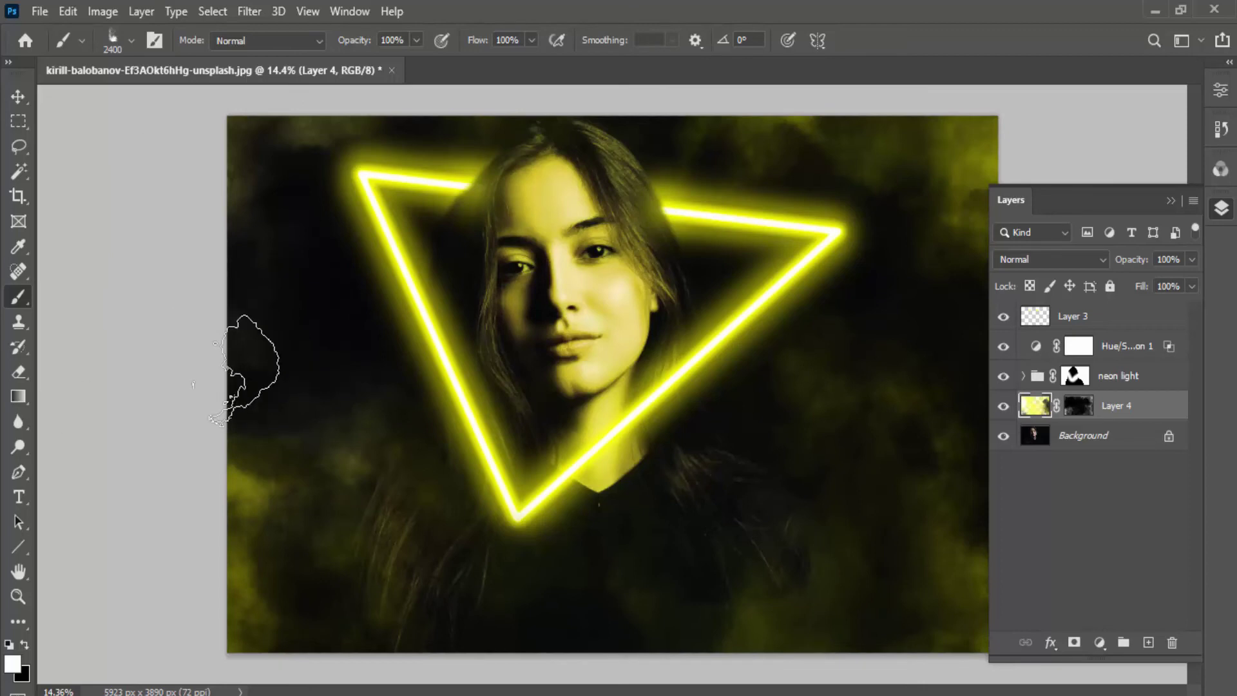
Set Layer 4's blend mode to Lighten with Fill at 46%.
click(1035, 267)
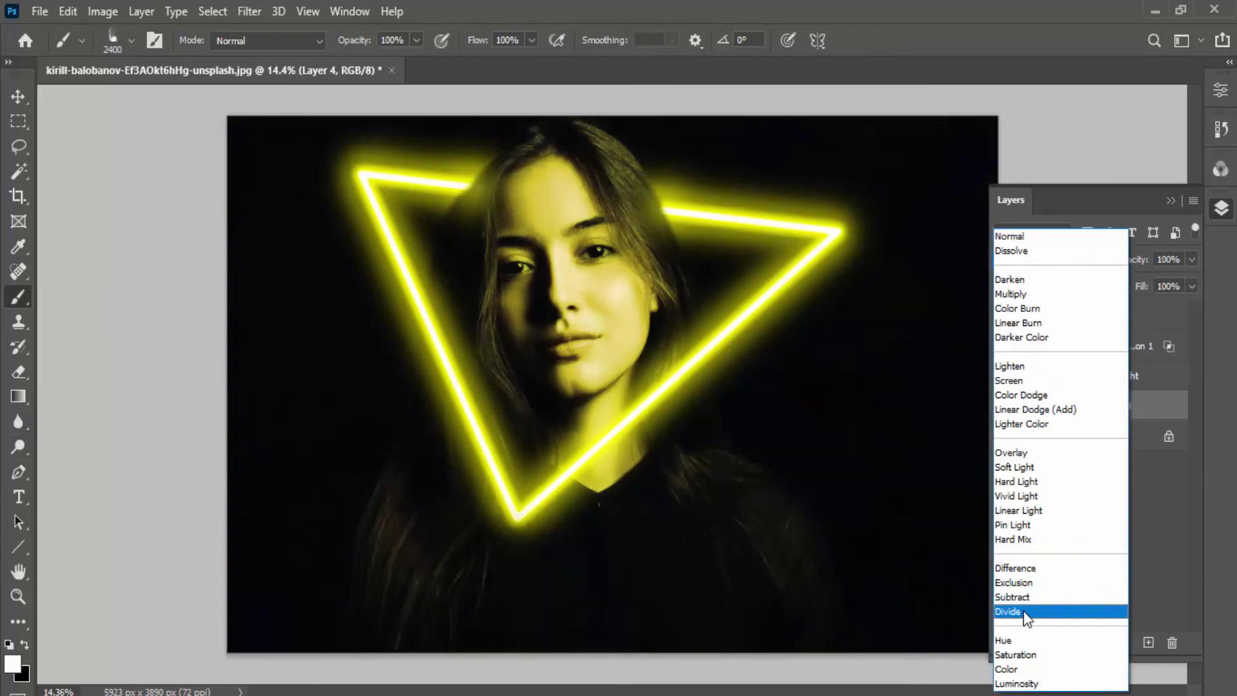
click(1023, 371)
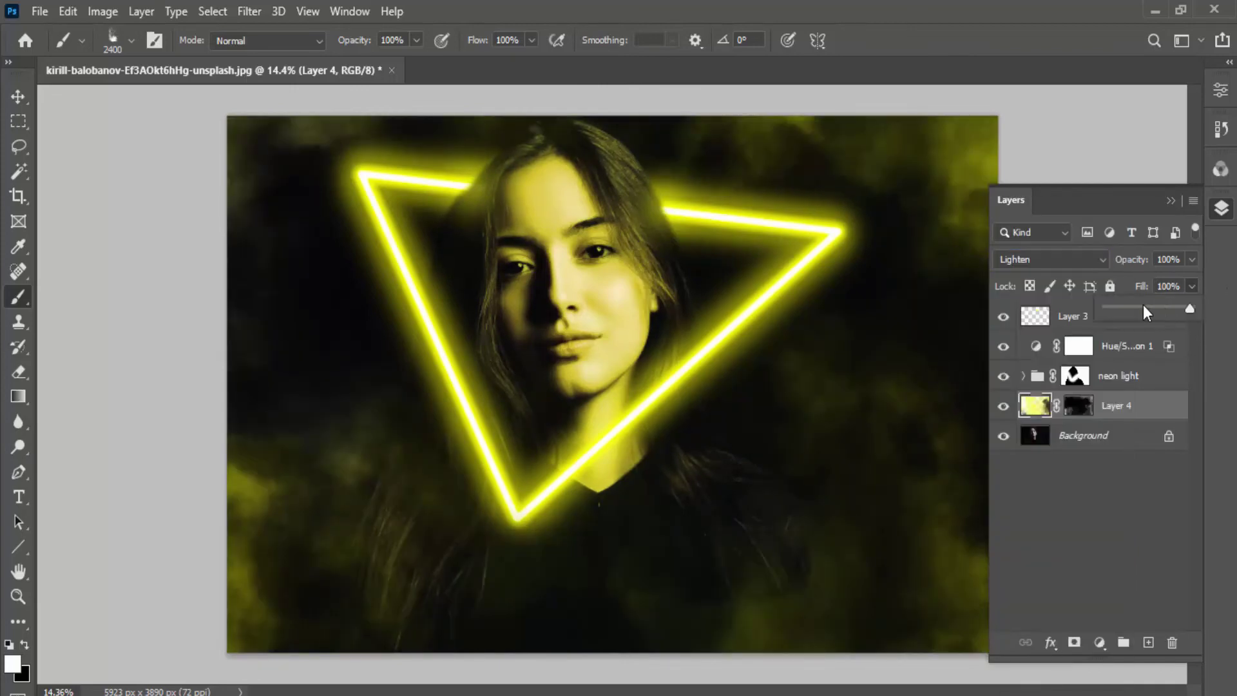
mouse_move(1143, 305)
mouse_down()
mouse_move(1153, 305)
mouse_move(1126, 308)
mouse_move(1143, 309)
mouse_up()
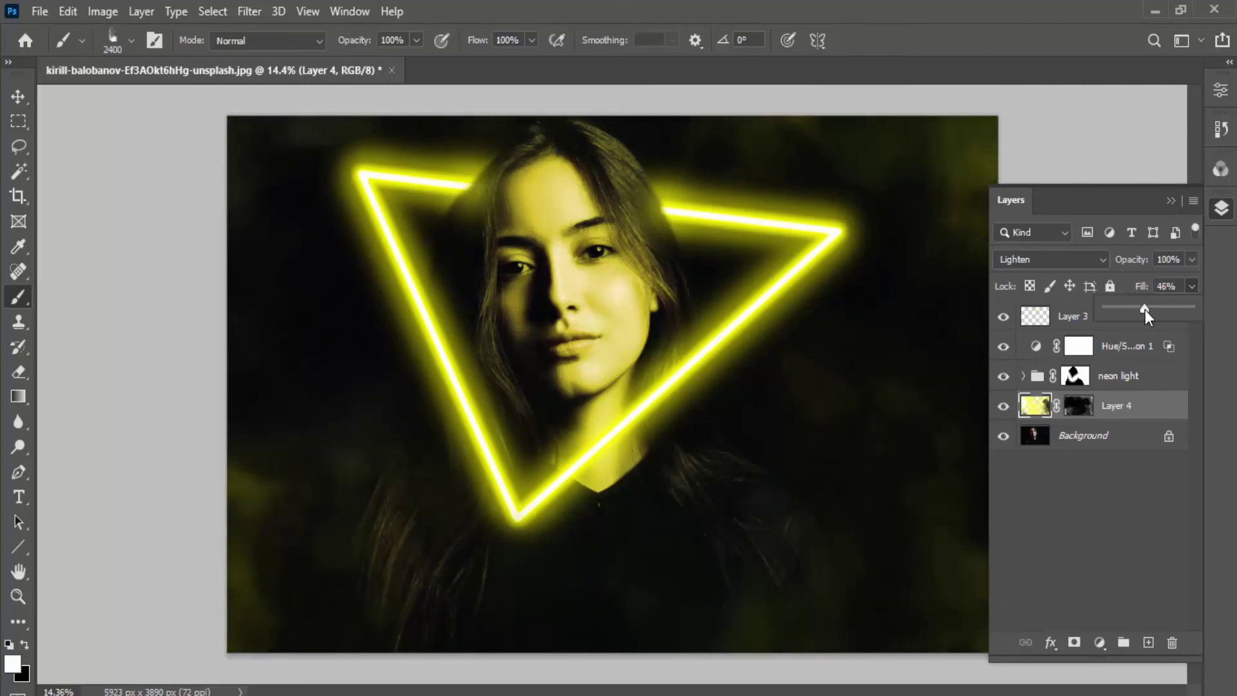
click(1078, 405)
Refine Layer 4's mask on the left side with alternating white and black strokes.
key(x)
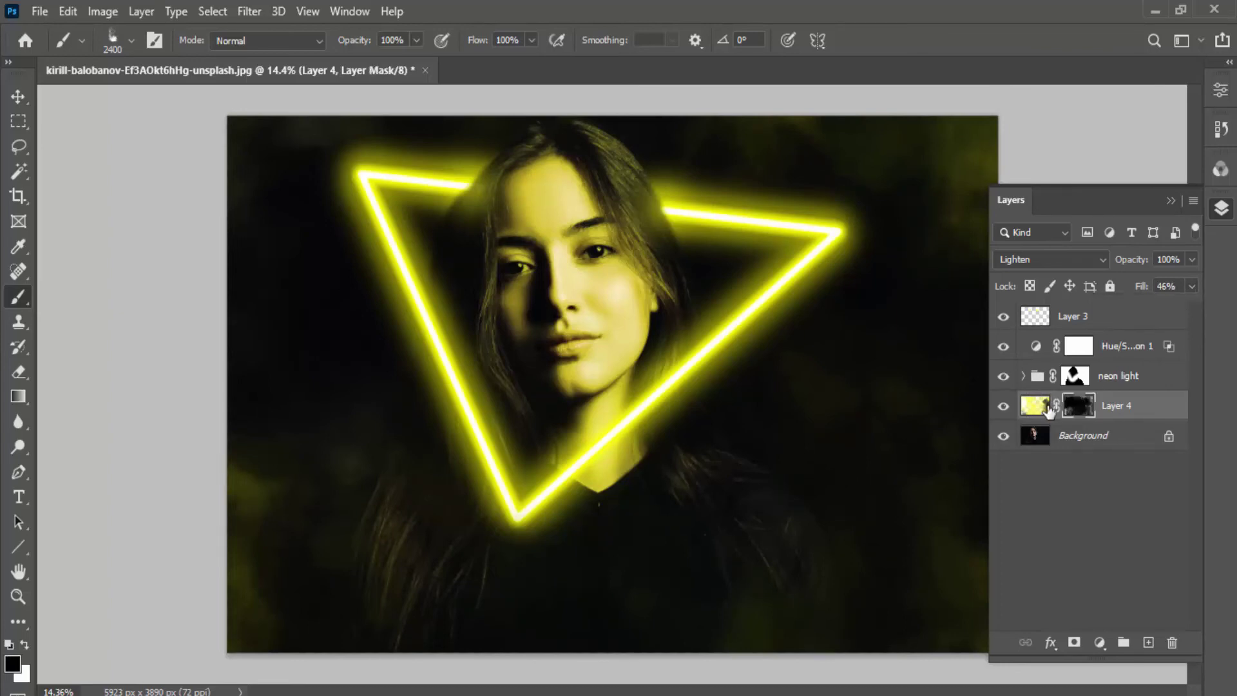
drag(249, 525, 258, 567)
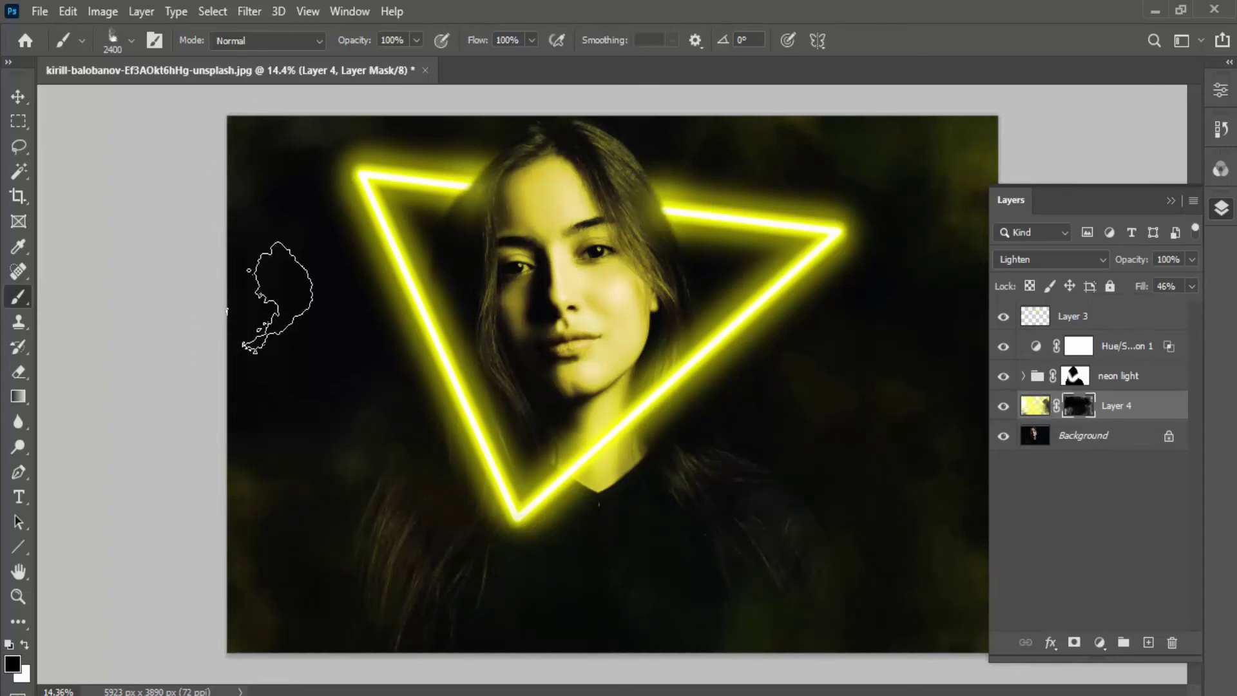
mouse_move(303, 246)
mouse_down()
mouse_move(234, 525)
mouse_move(296, 585)
mouse_move(257, 612)
mouse_up()
click(24, 644)
mouse_move(290, 187)
mouse_down()
mouse_move(297, 335)
mouse_move(258, 580)
mouse_up()
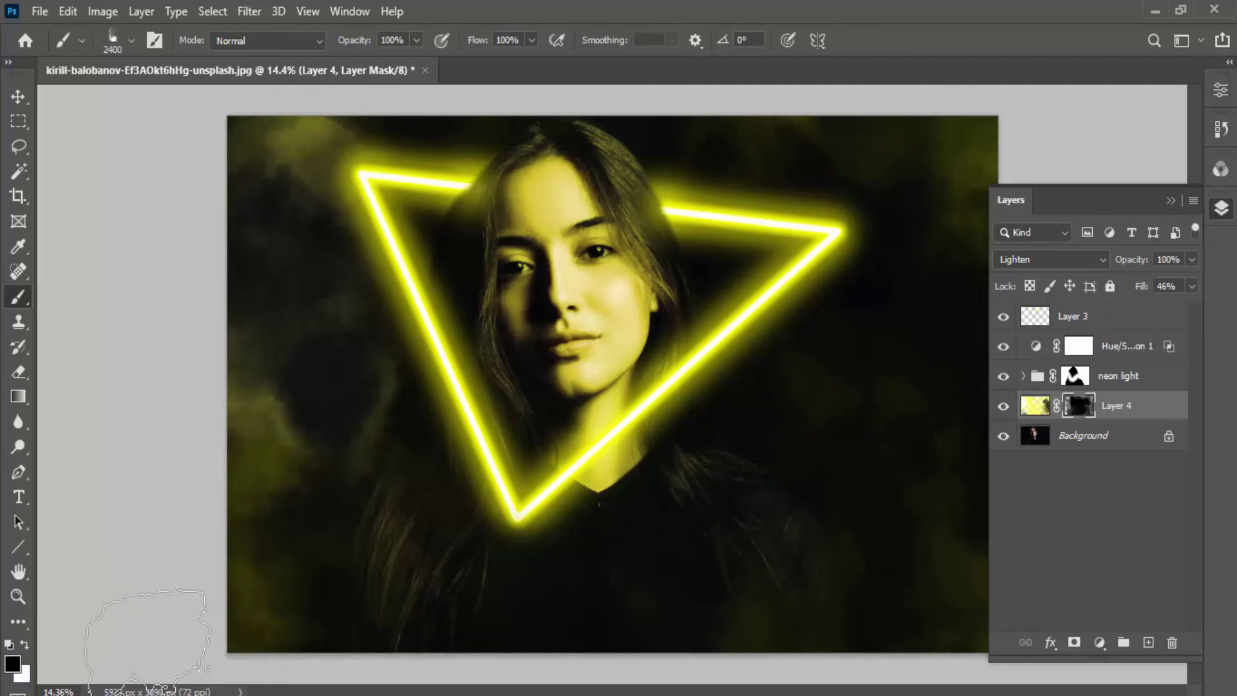
Set the foreground colour to yellow fff500 and brush haze near the left edge.
click(6, 667)
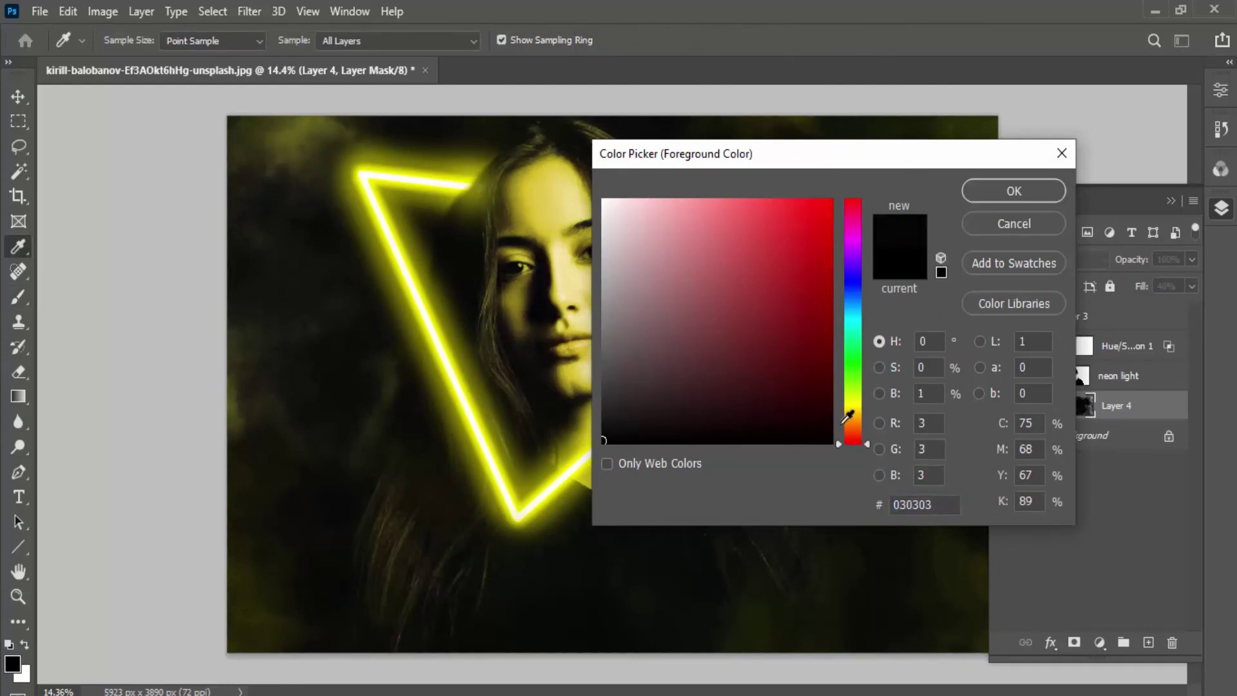
drag(848, 417, 851, 403)
click(831, 200)
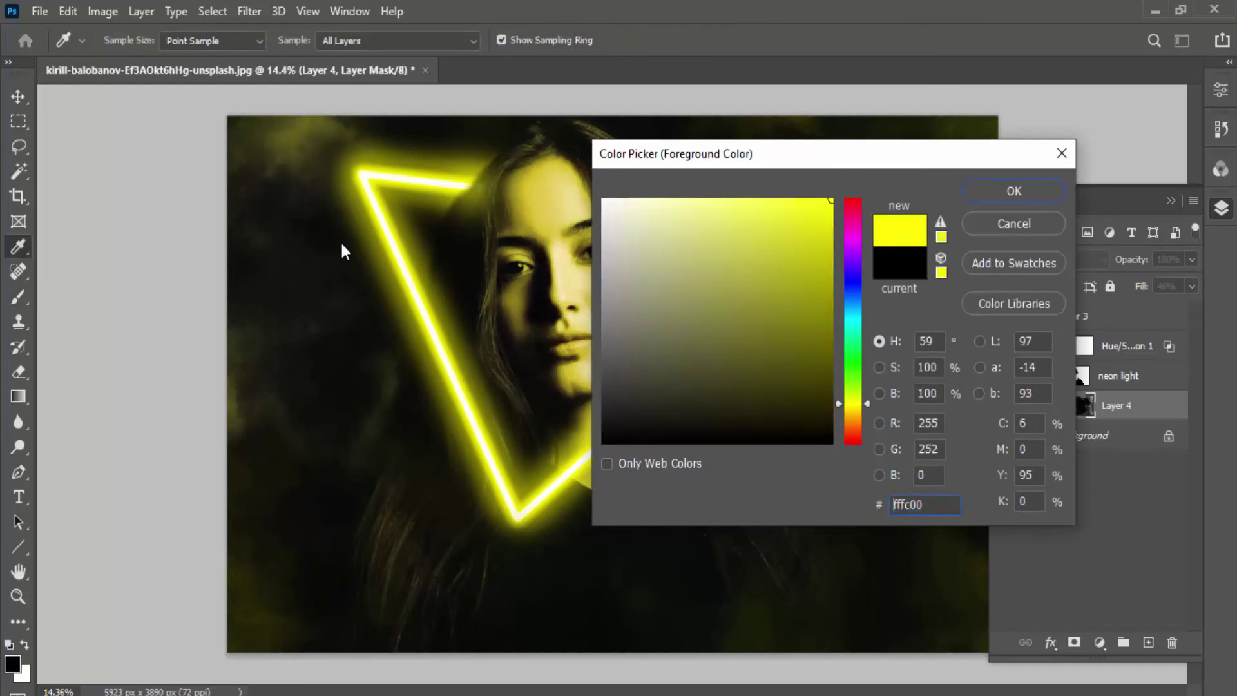
key(Escape)
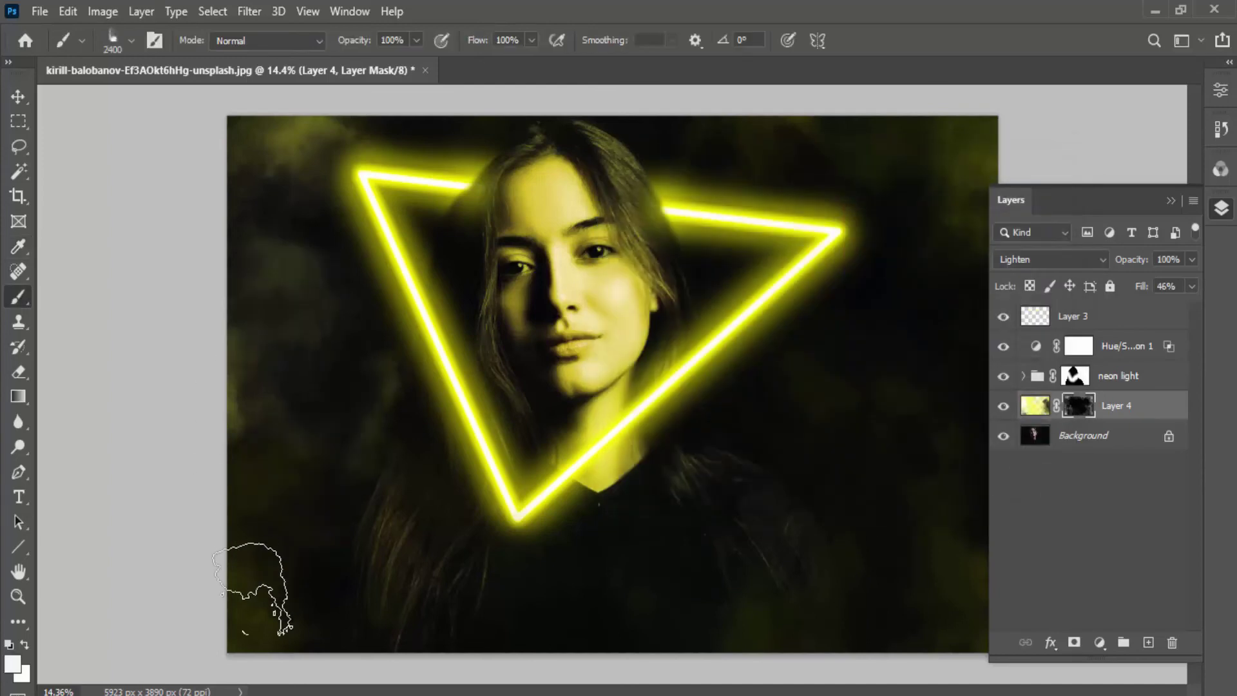
drag(406, 496, 522, 567)
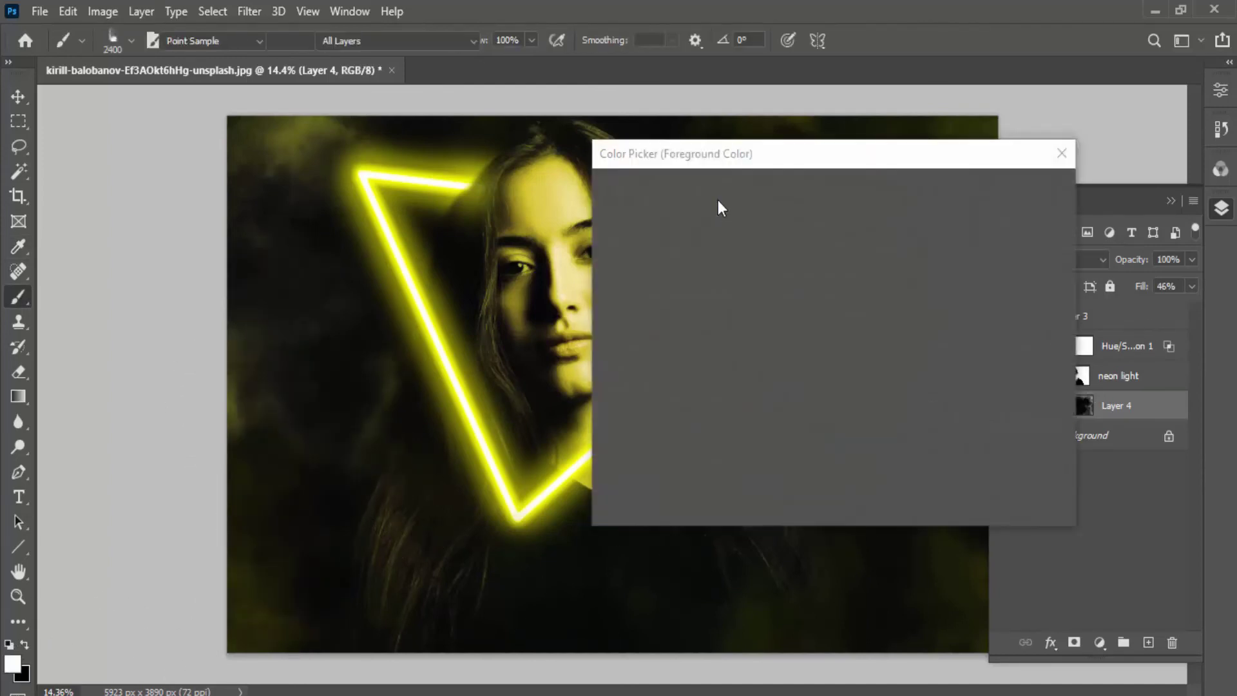
click(831, 208)
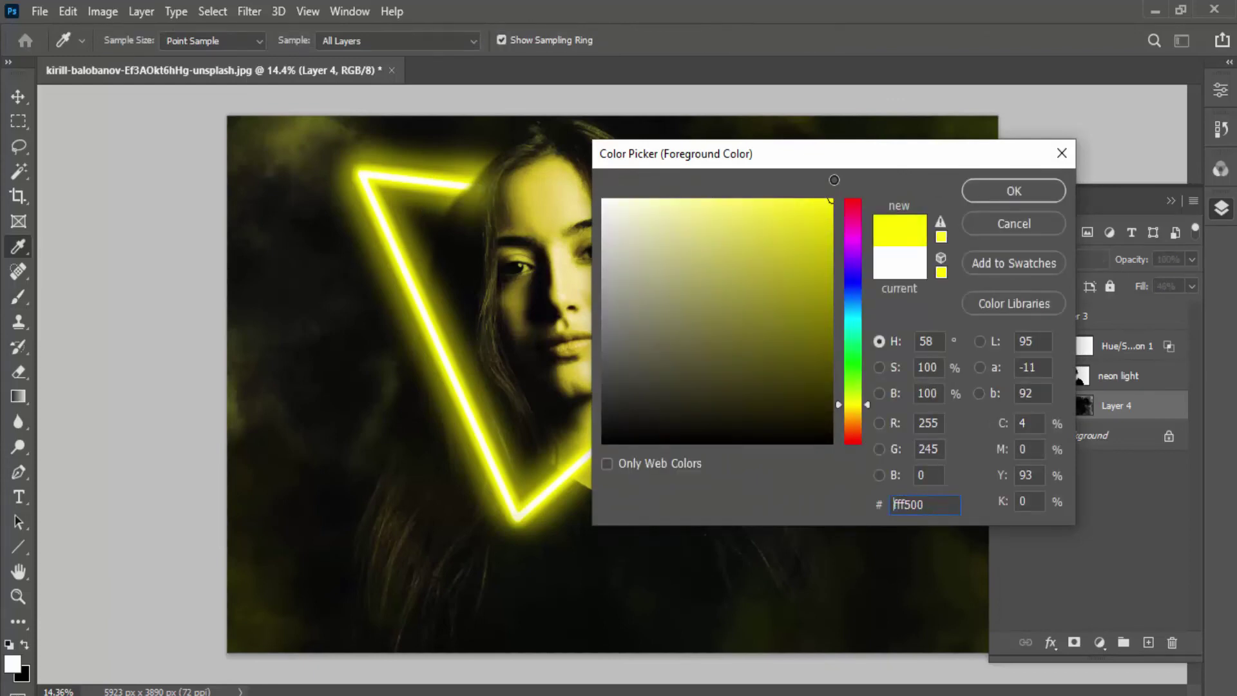
click(1013, 191)
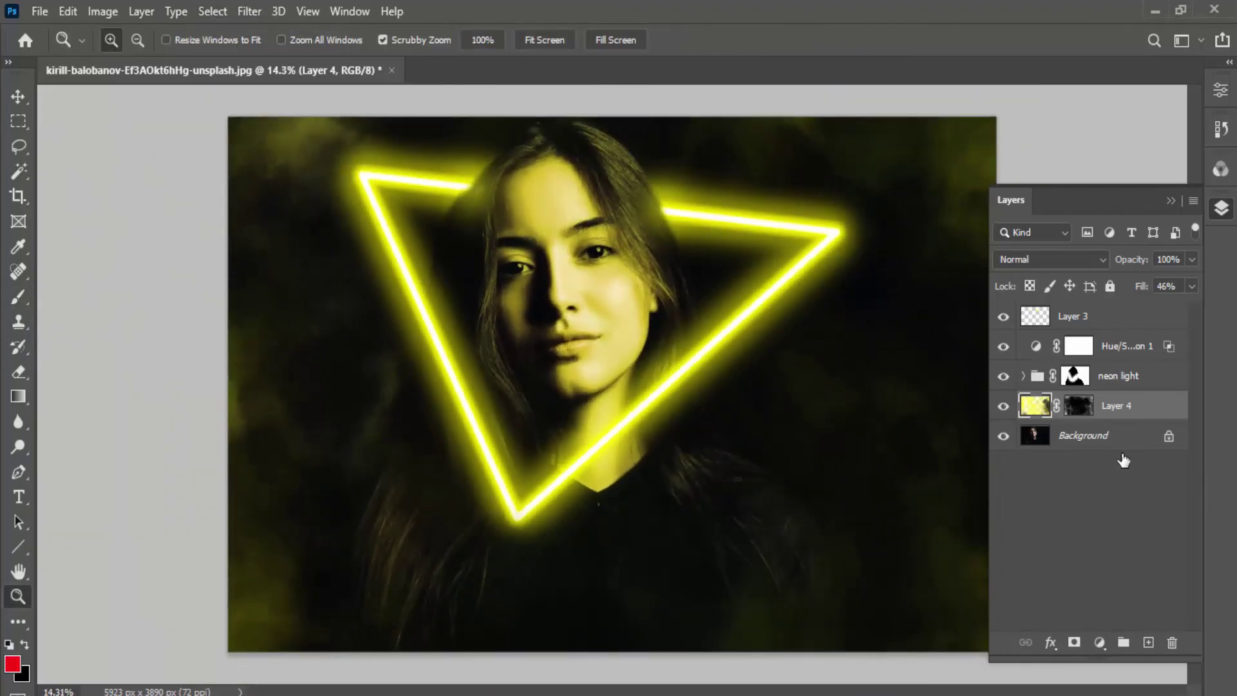
Add a new Layer 5 above Layer 3 and paint large soft red patches around the portrait.
click(1125, 448)
key(alt+period)
click(1148, 641)
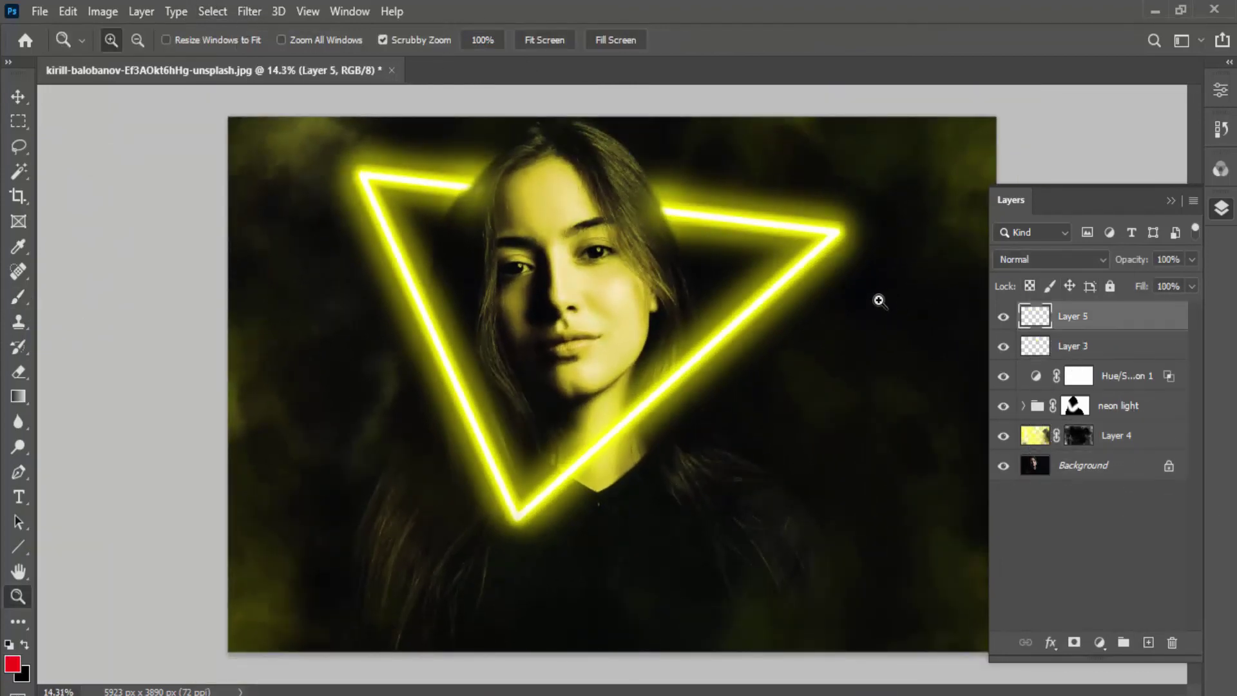
click(17, 298)
drag(897, 180, 895, 386)
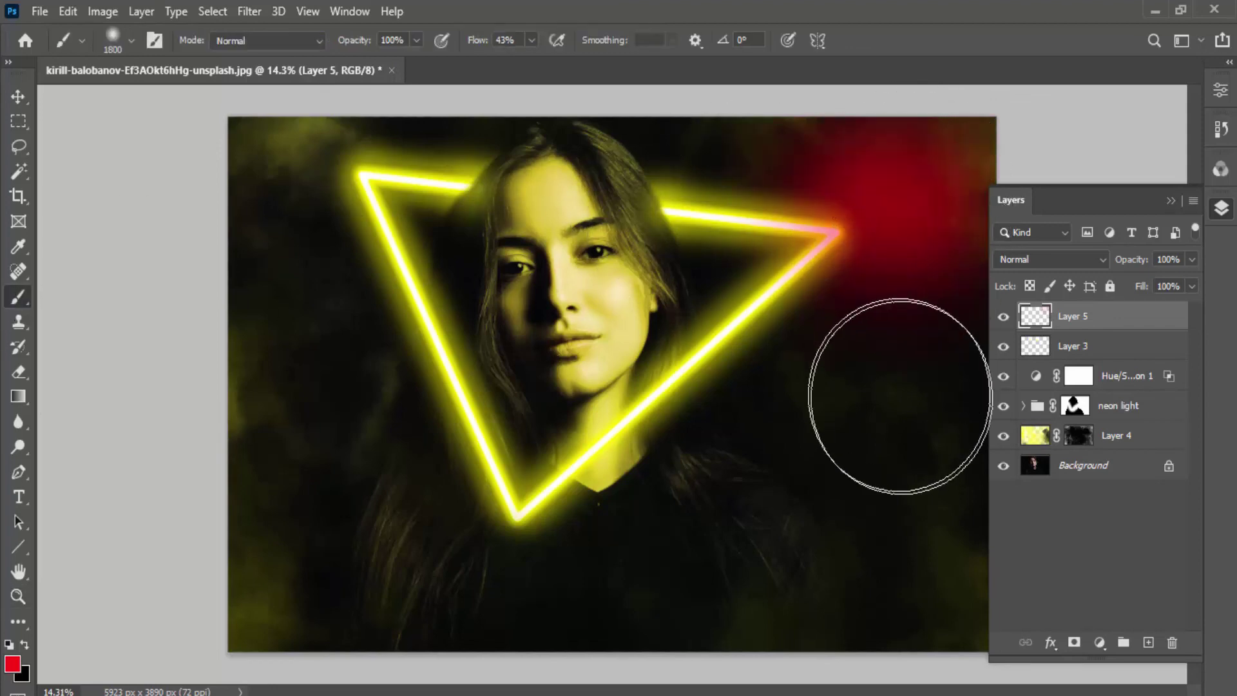
click(696, 546)
click(386, 612)
click(277, 419)
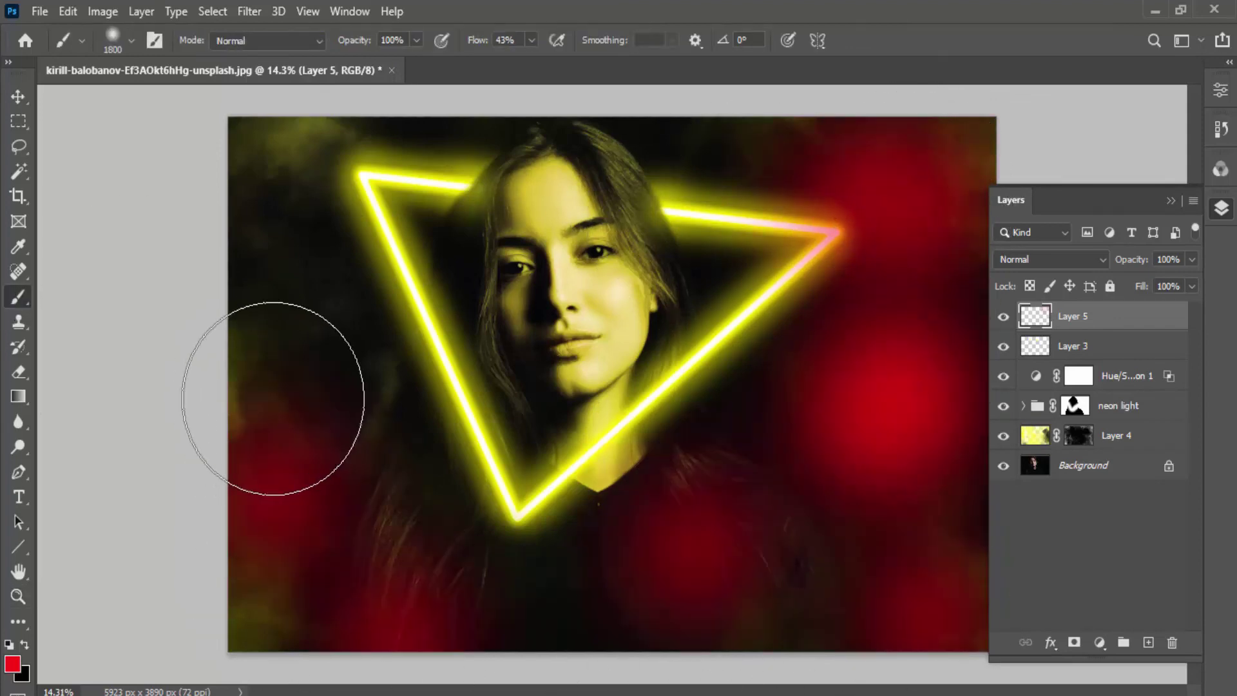
drag(670, 619, 882, 335)
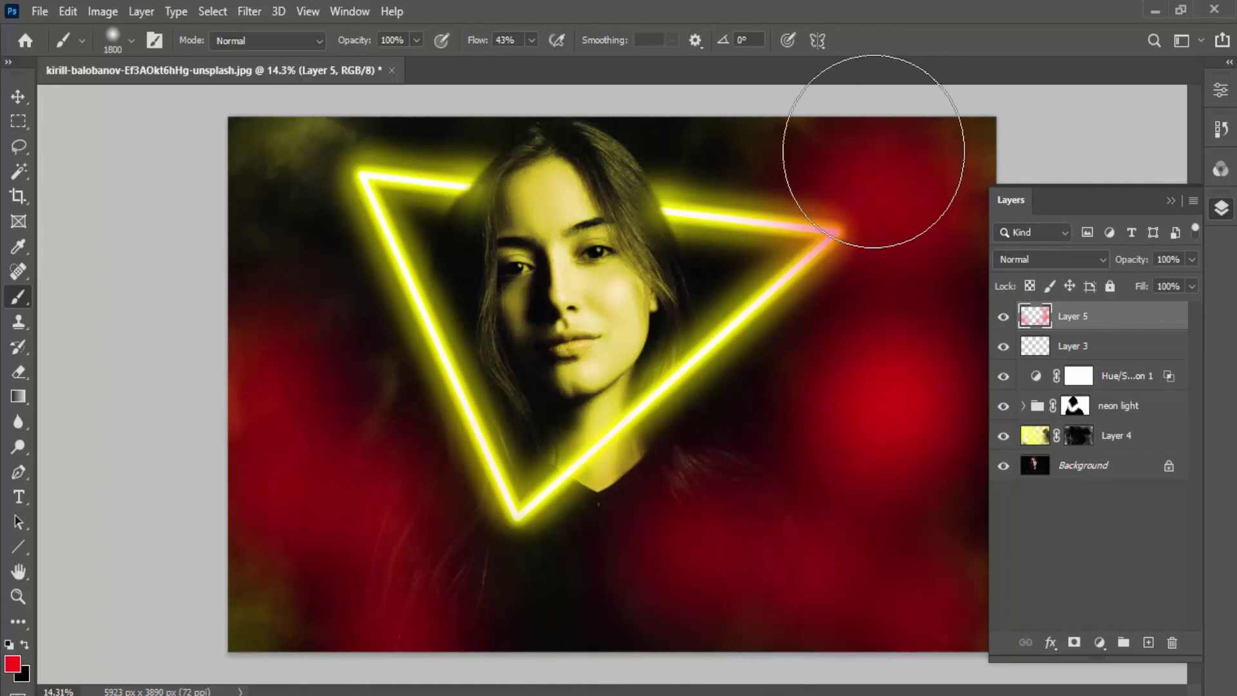
key(e)
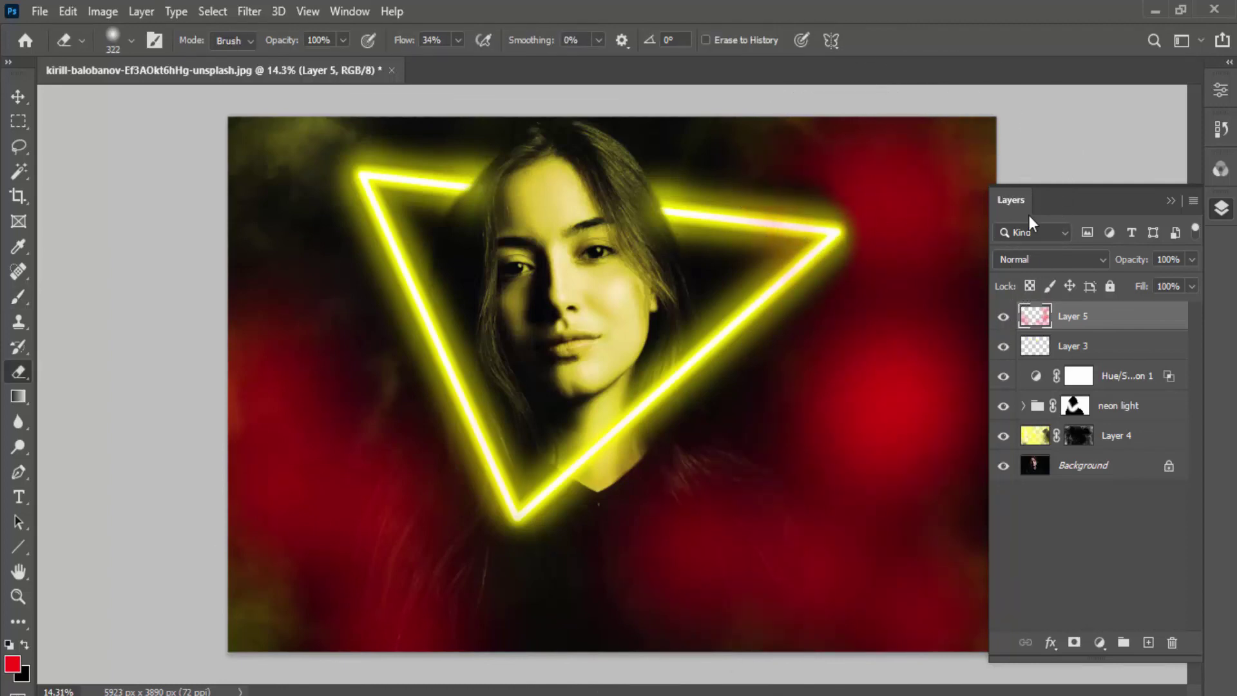
Set Layer 5's blend mode to Color Dodge with Fill at 84%.
click(1100, 262)
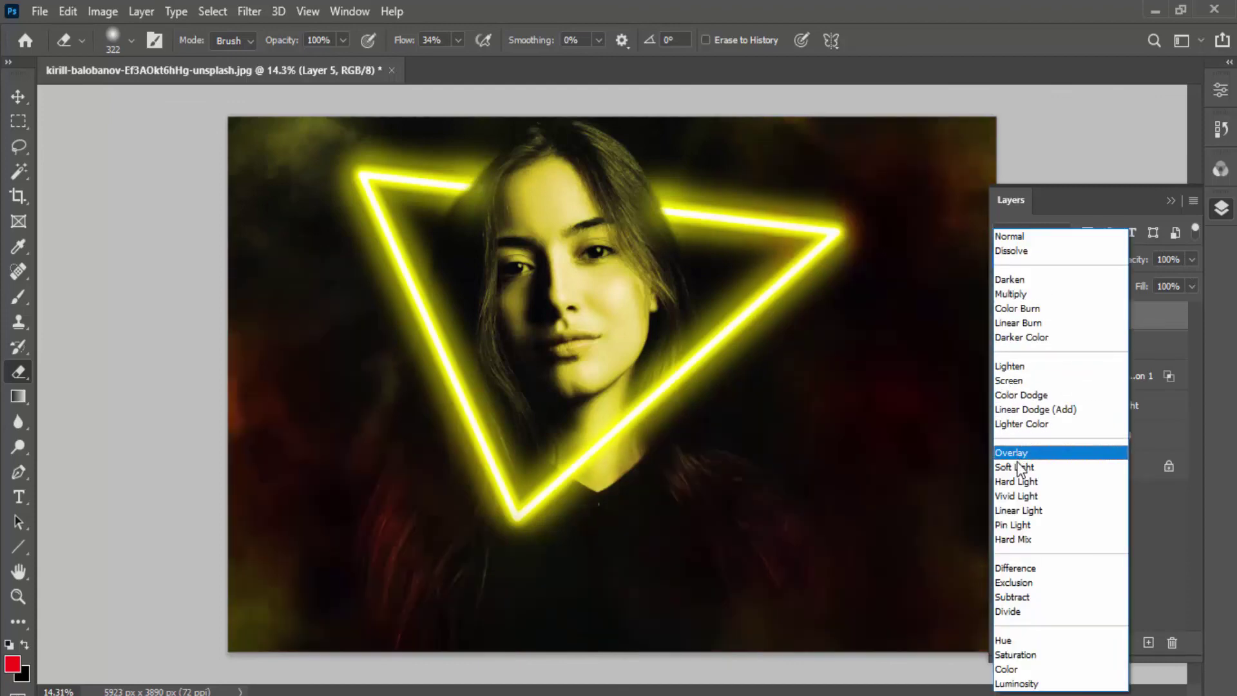
click(1019, 406)
click(1192, 286)
drag(1193, 307, 1132, 308)
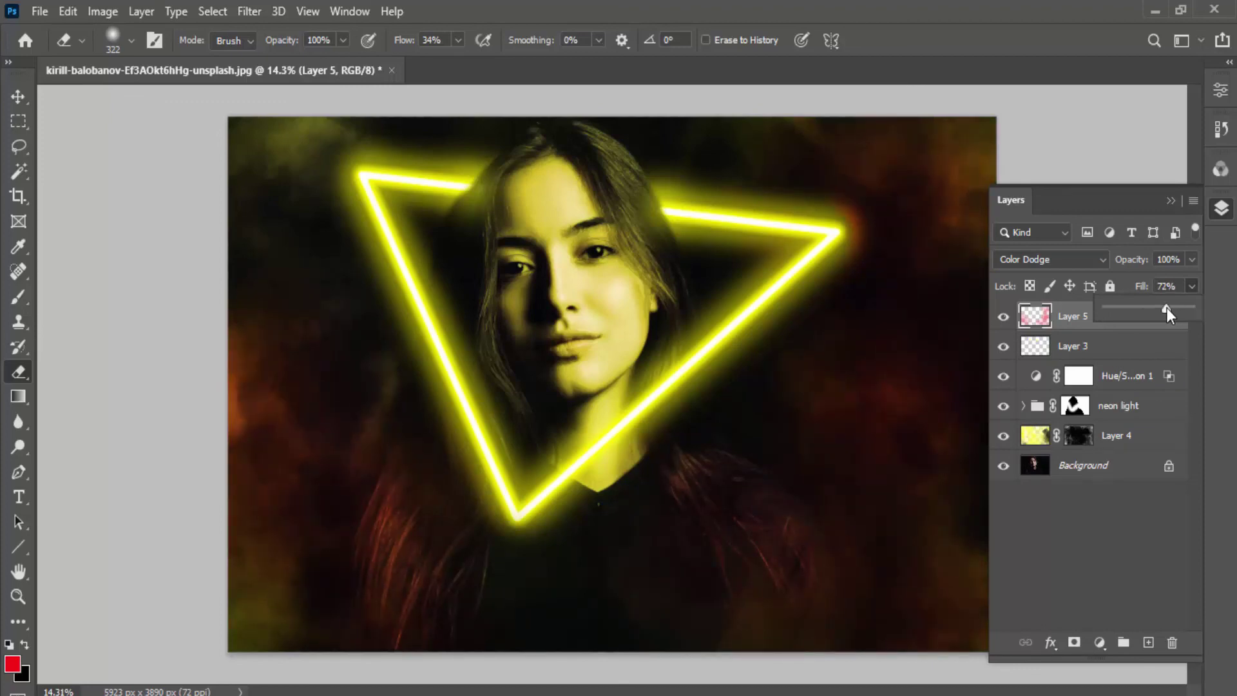
click(855, 228)
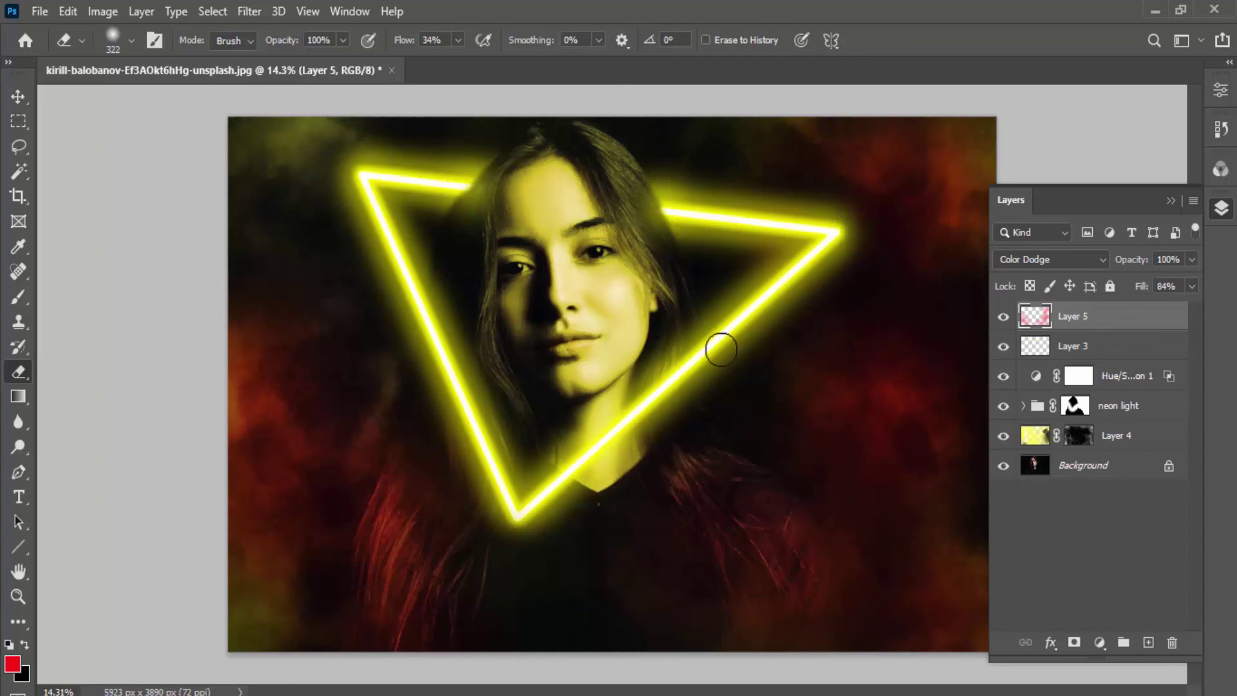
scroll(654, 305, up, 1)
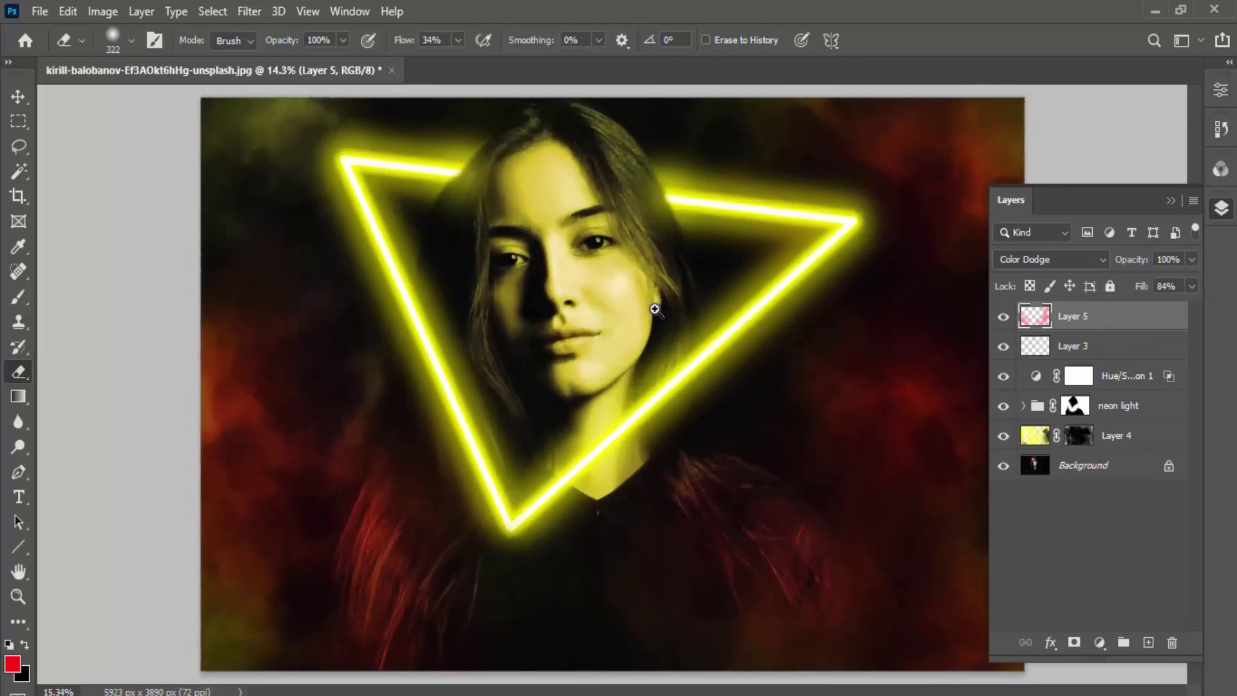